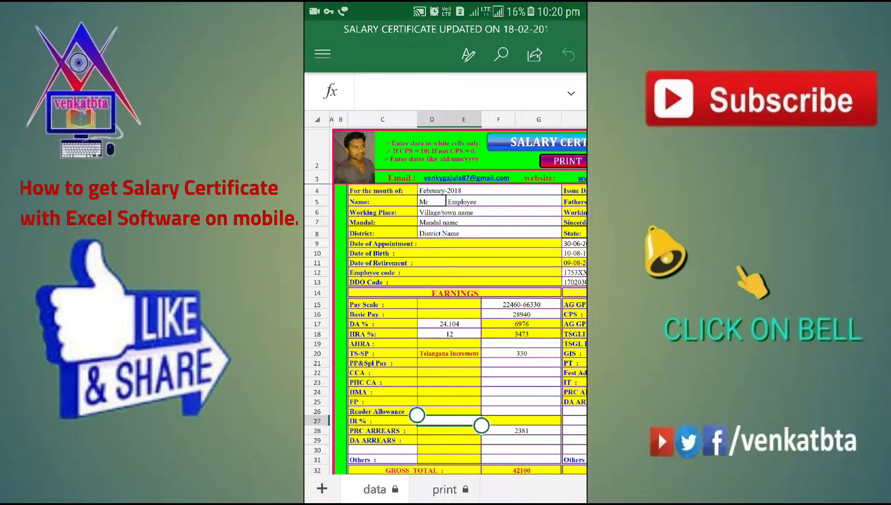
Step: Look across the data sheet and select the IR % value cell
scroll(460, 304, "right", 5)
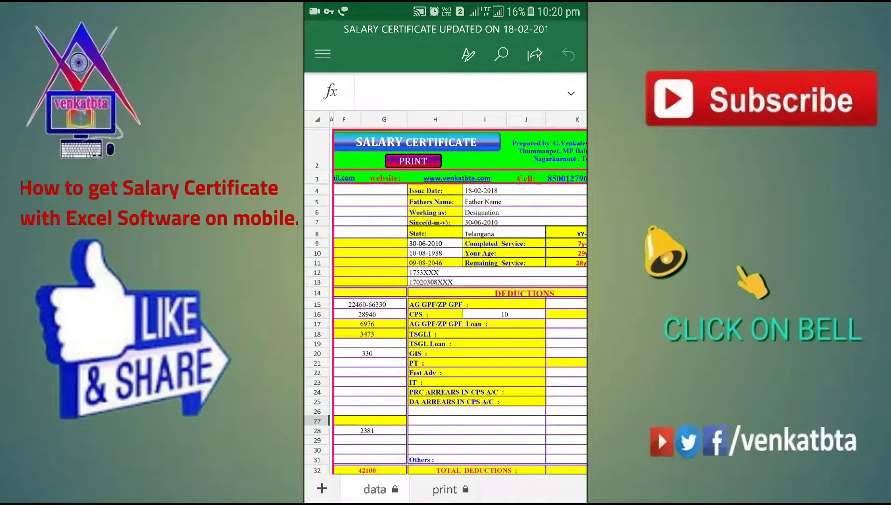
scroll(459, 304, "left", 5)
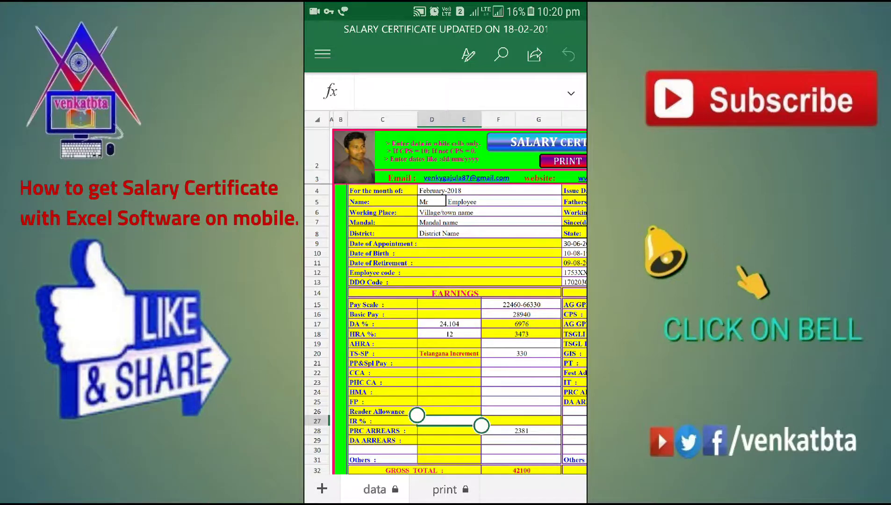
scroll(459, 304, "right", 2)
scroll(460, 304, "right", 1)
scroll(460, 303, "right", 2)
scroll(460, 303, "left", 2)
scroll(460, 304, "left", 3)
left_click(409, 421)
scroll(460, 304, "right", 3)
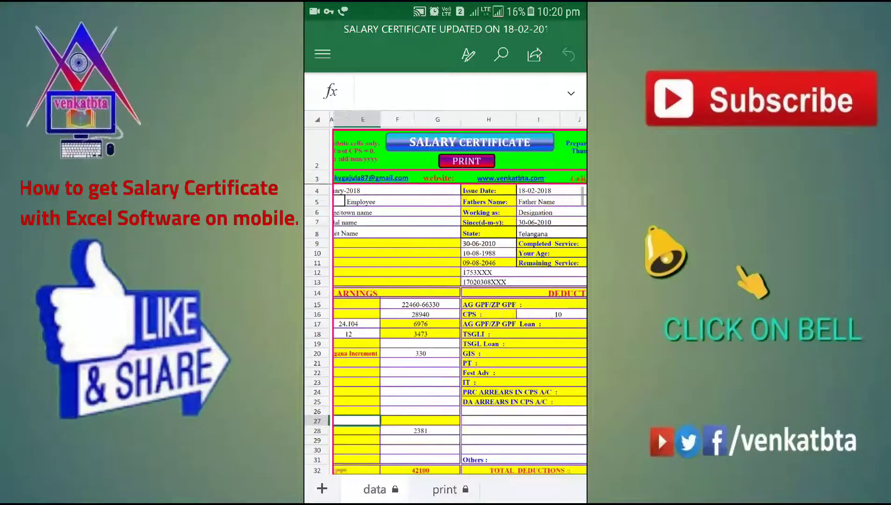
scroll(460, 304, "left", 3)
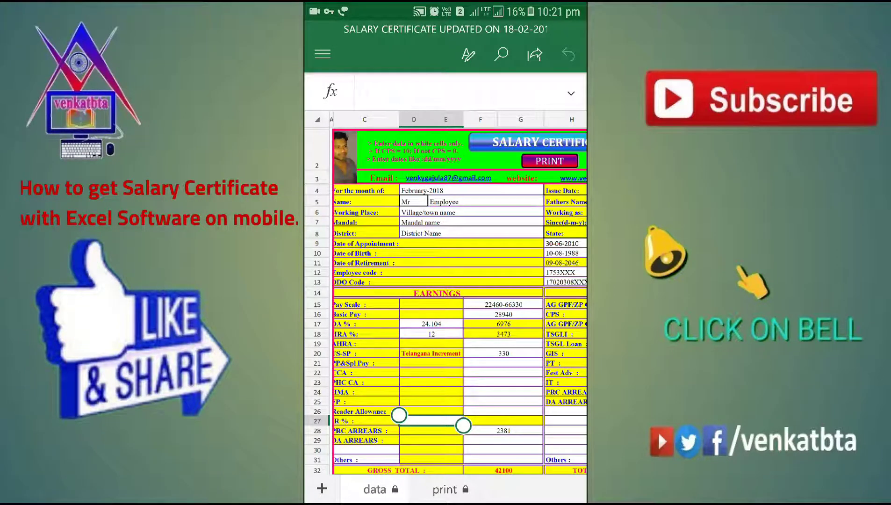
scroll(459, 293, "left", 1)
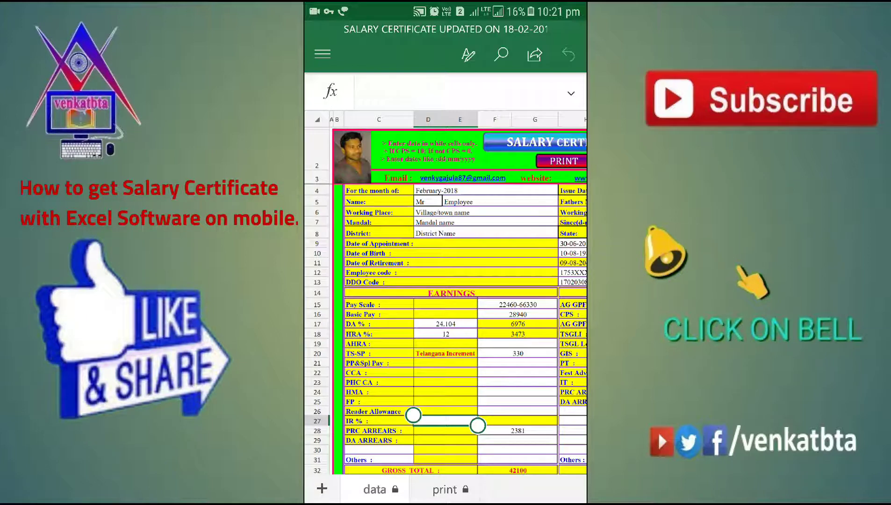
Step: Check the name title dropdown and keep the title as Mr
left_click(428, 201)
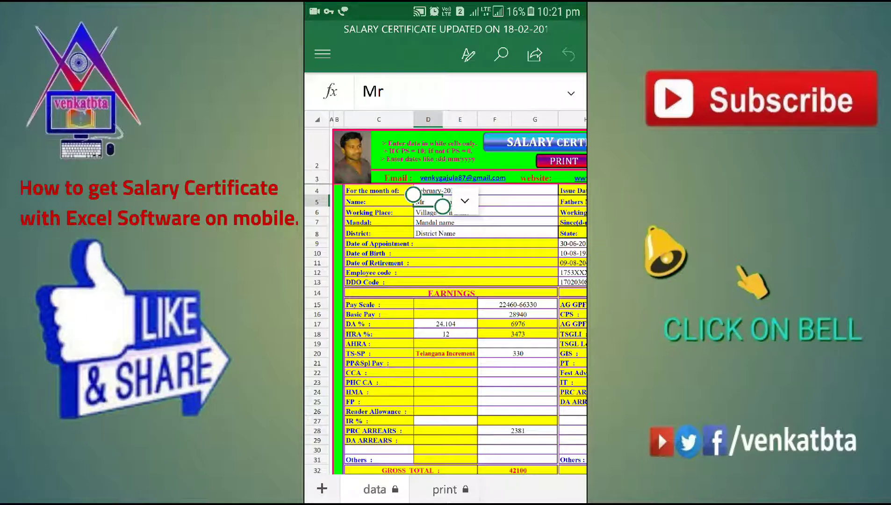
left_click(465, 200)
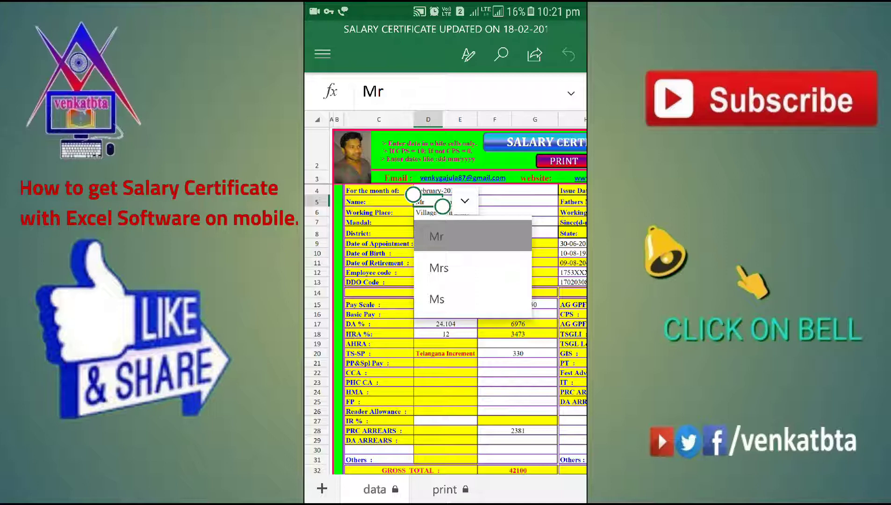
left_click(436, 236)
left_click(494, 243)
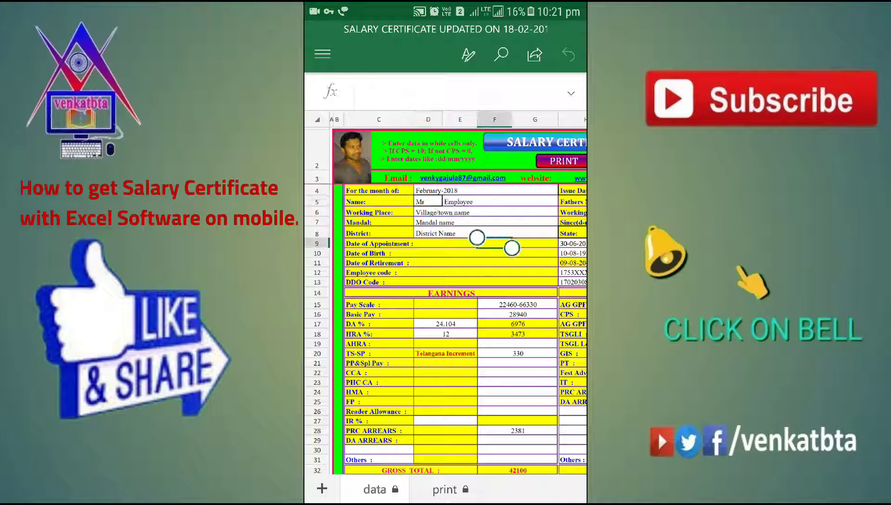
Step: Replace the Employee placeholder with the employee's name, correcting a typo at the end
left_click(500, 201)
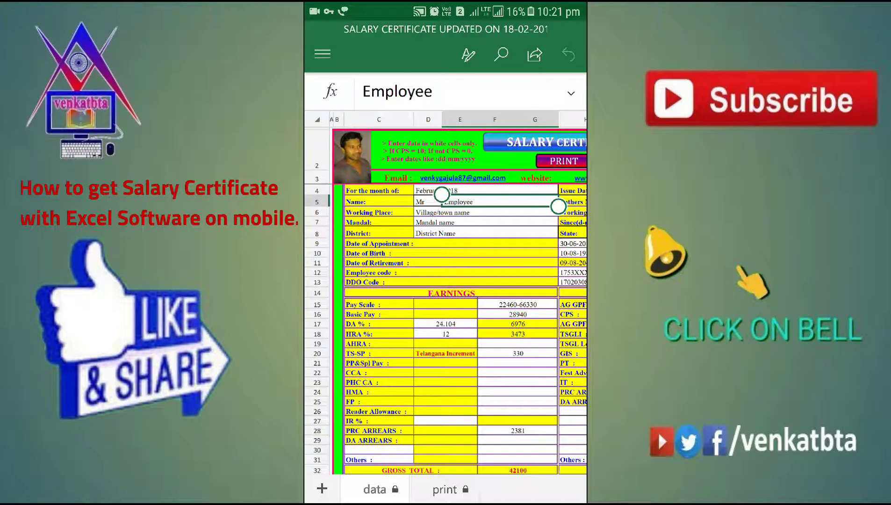
left_click(431, 92)
key("BackSpace")
key("BackSpace")
key("BackSpace")
key("BackSpace")
key("BackSpace")
key("BackSpace")
type("G ")
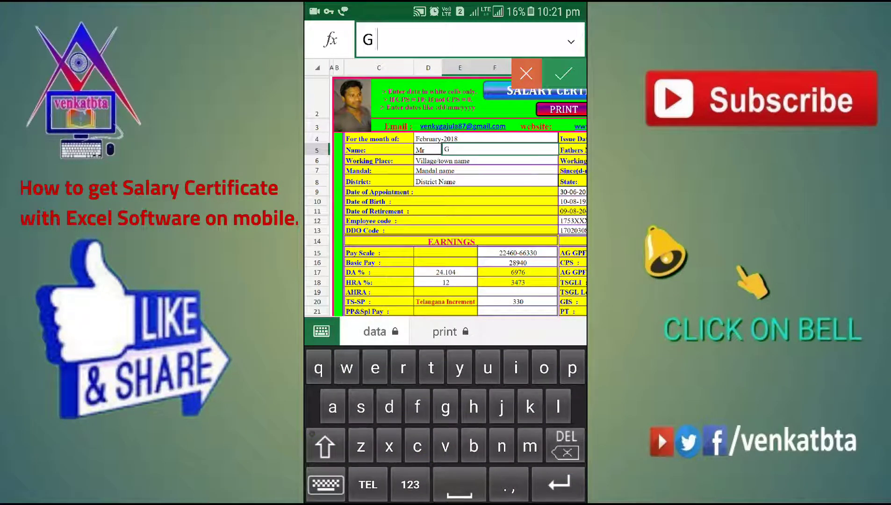
type("Venkatezh")
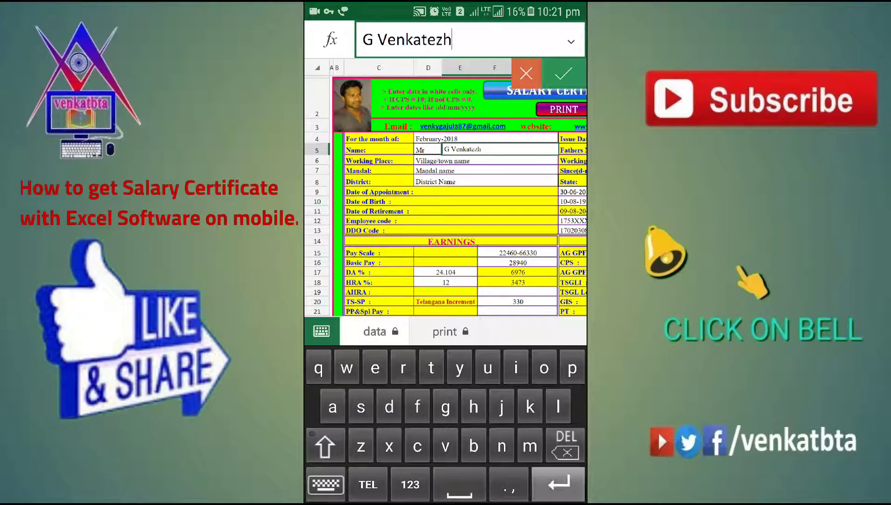
key("Return")
left_click(500, 150)
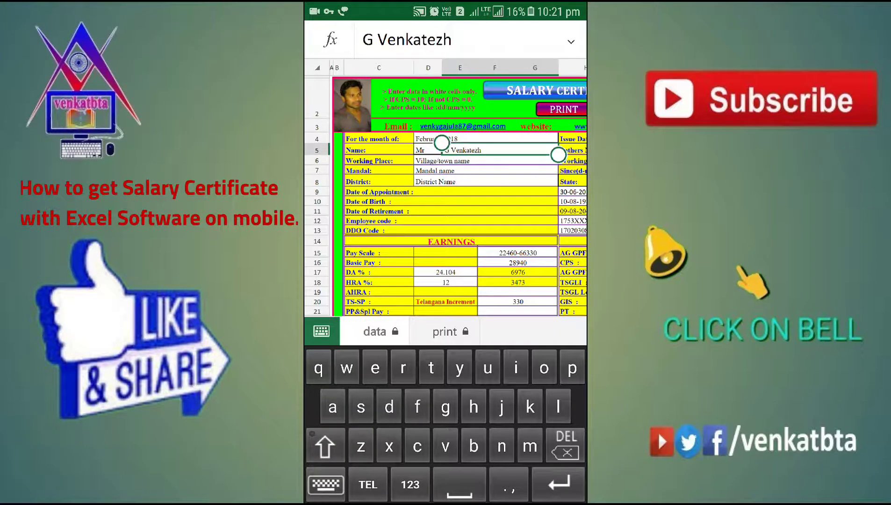
left_click(452, 40)
key("BackSpace")
key("BackSpace")
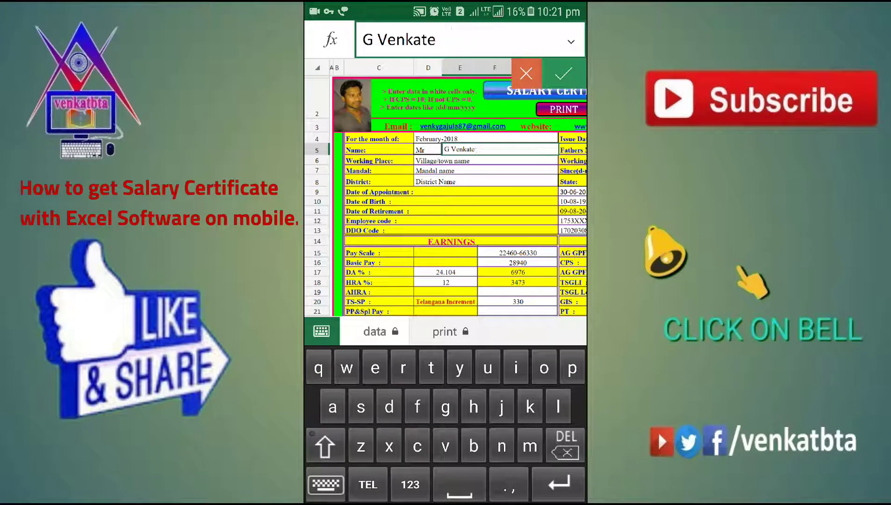
type("sh")
key("Return")
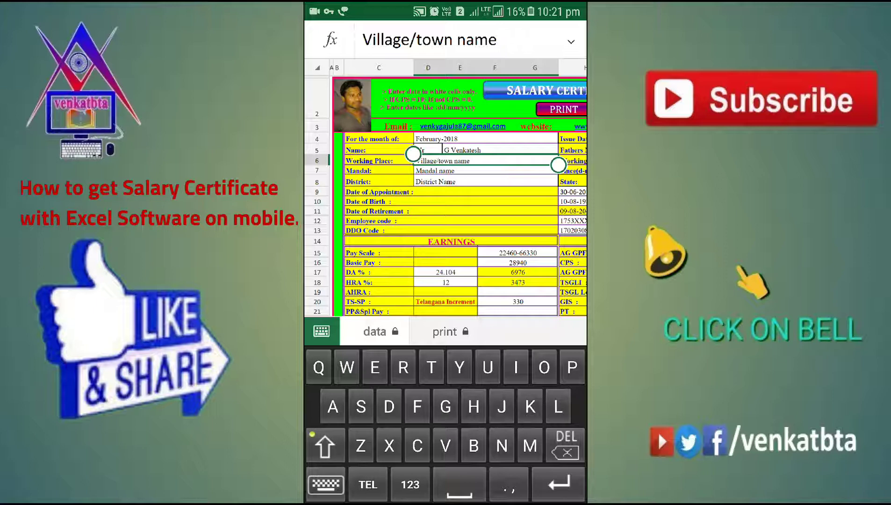
Step: Enter PS Achampet as the working place
type("Achampet")
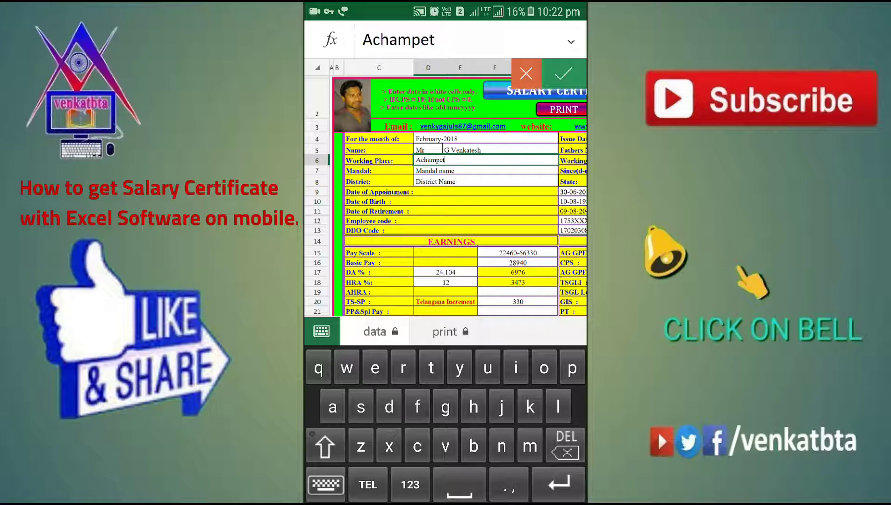
left_click(363, 40)
type("P")
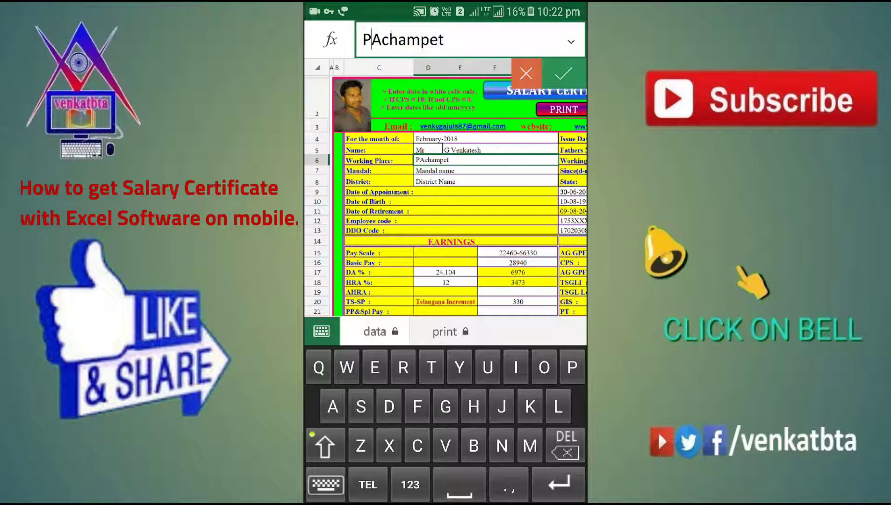
type("S")
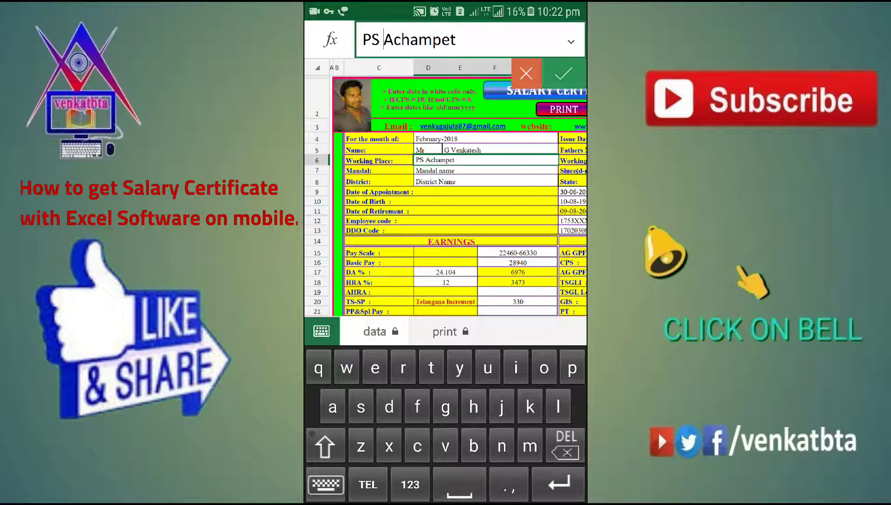
key("Return")
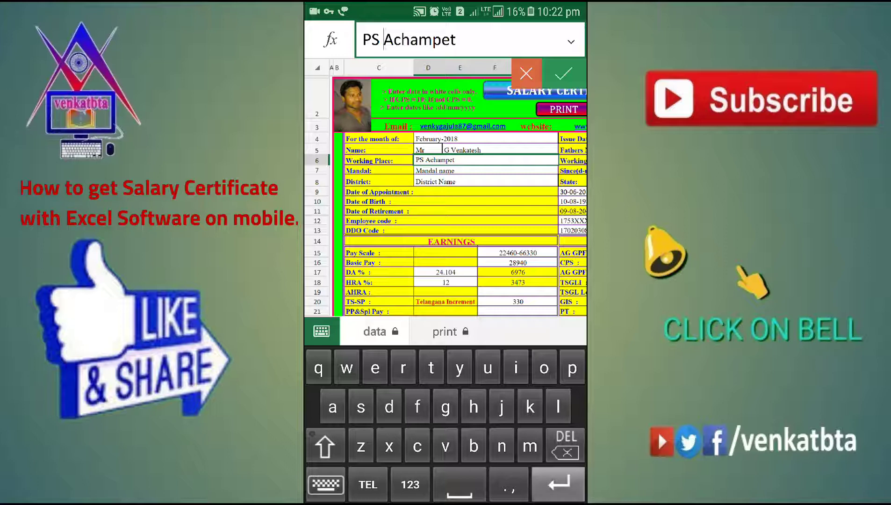
Step: Set the mandal to Achampet and the district to Nagarkurnool
left_click(462, 40)
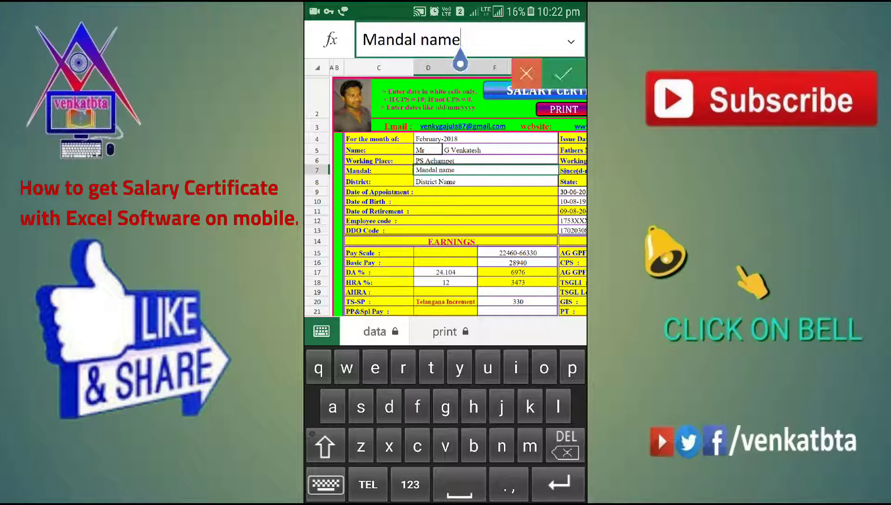
key("BackSpace")
key("BackSpace")
key("BackSpace")
key("BackSpace")
key("BackSpace")
key("BackSpace")
key("BackSpace")
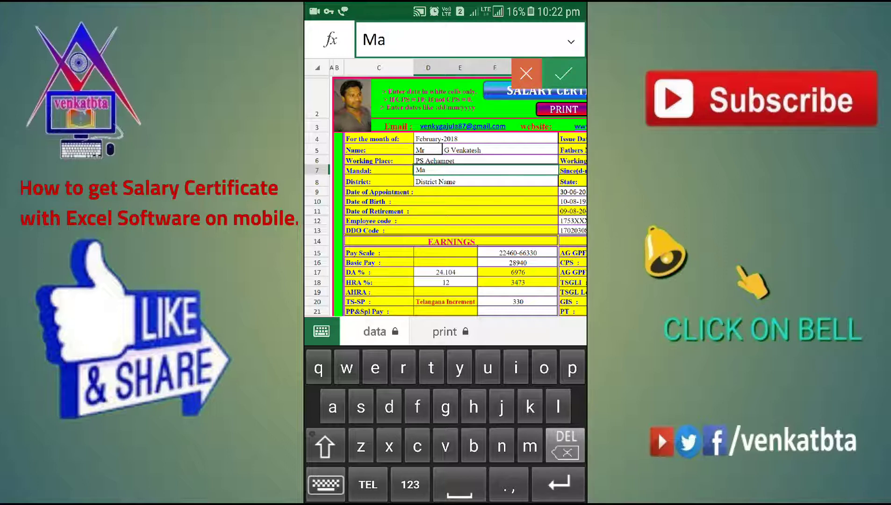
key("BackSpace")
key("BackSpace")
type("A")
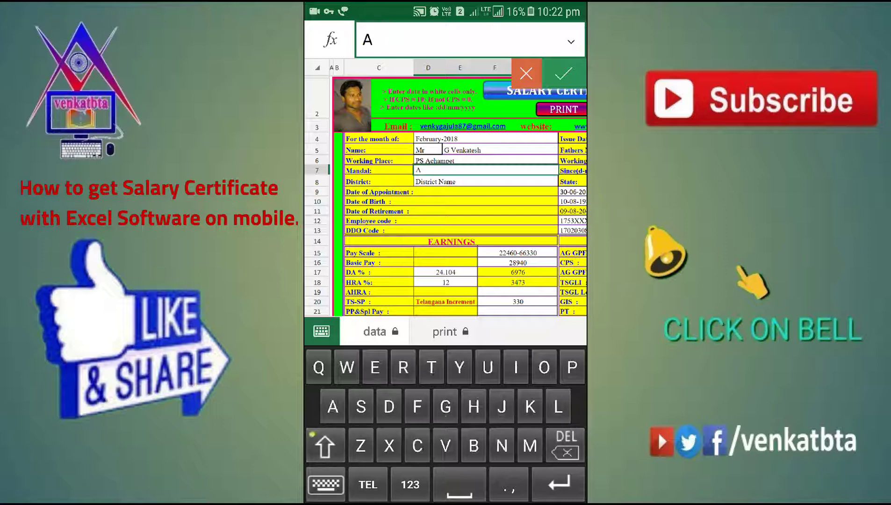
type("champet")
key("Return")
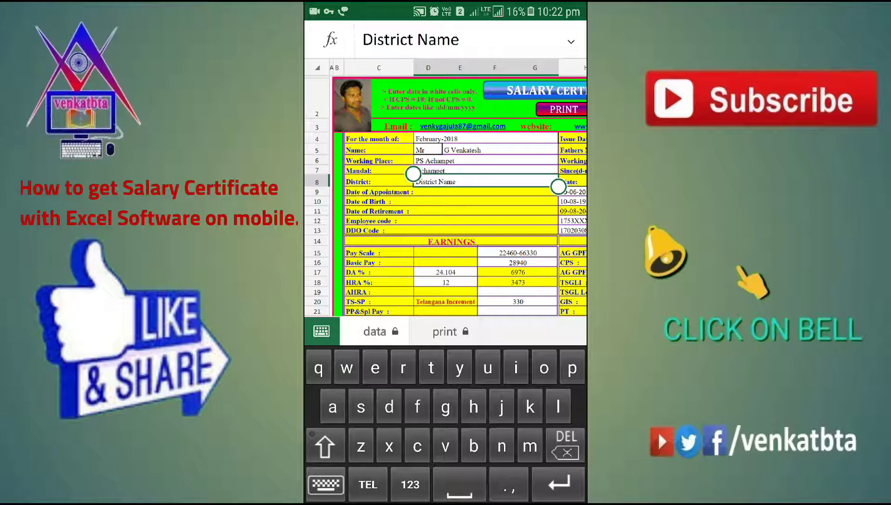
key("BackSpace")
type("Nagarkurnool")
key("Return")
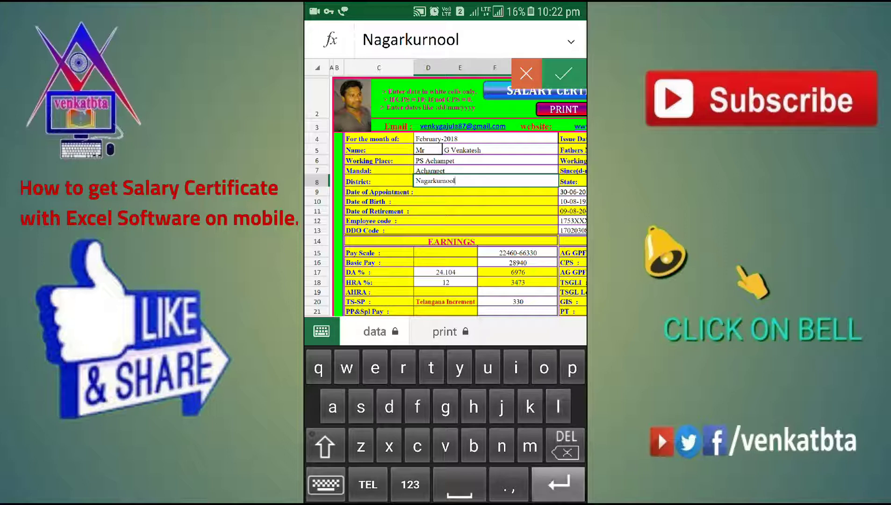
left_click(451, 206)
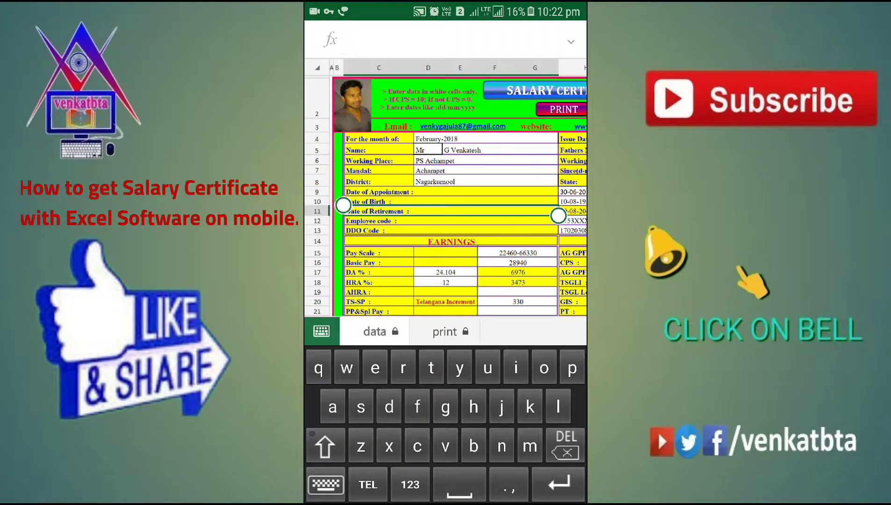
Step: Replace the Father Name placeholder with the father's full name
scroll(459, 196, "right", 5)
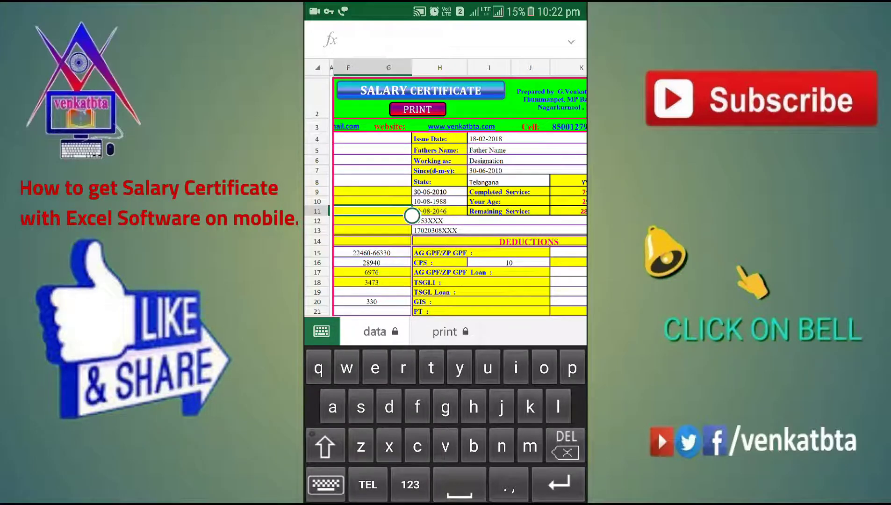
left_click(486, 139)
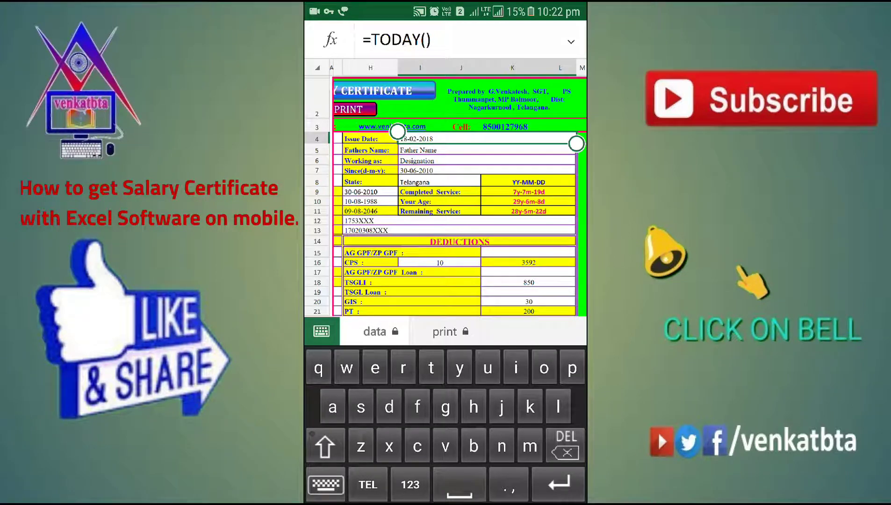
left_click(486, 149)
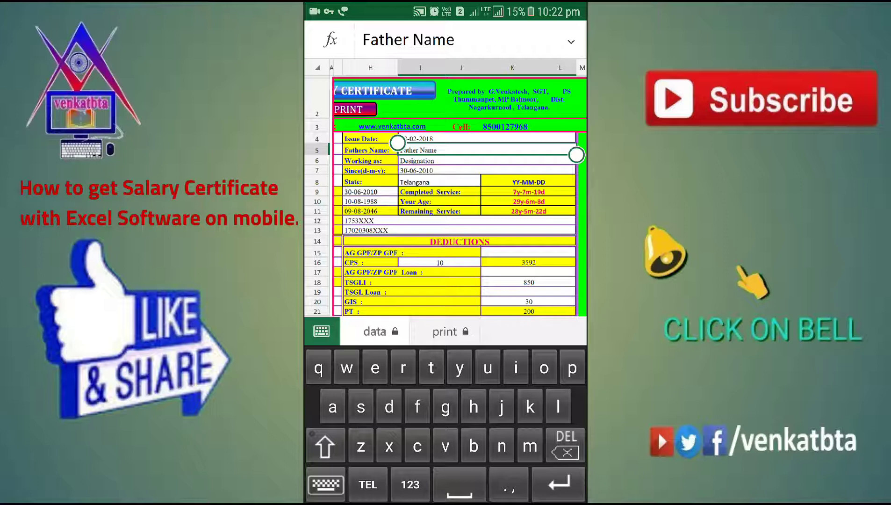
type("V")
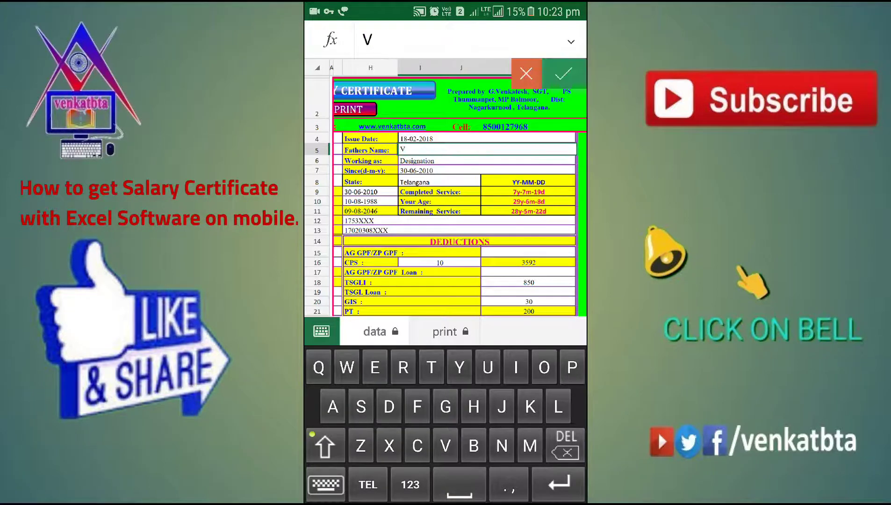
type("eera ")
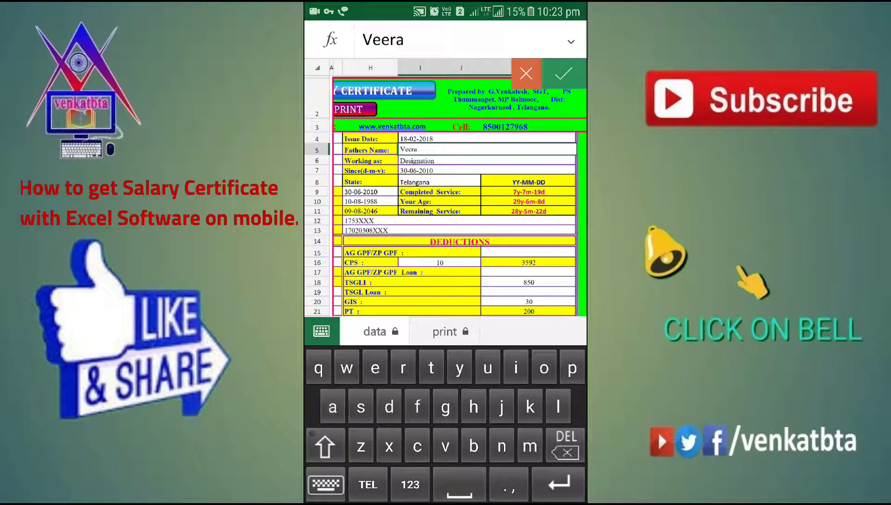
type("Narayana")
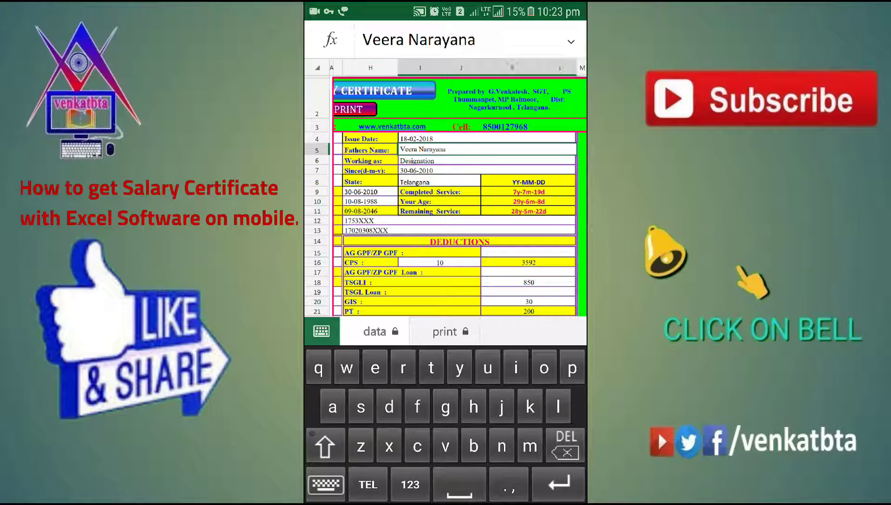
key("Return")
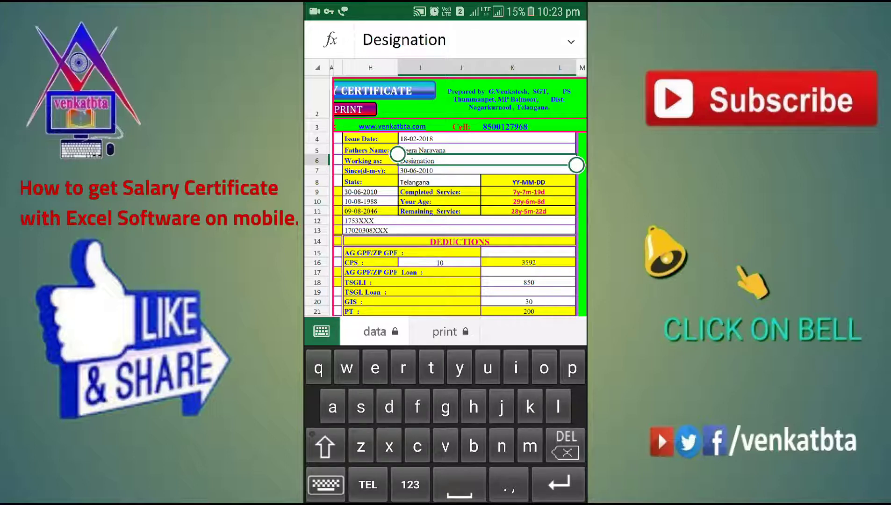
Step: Enter SGT as the designation
key("shift")
type("SGT")
key("Return")
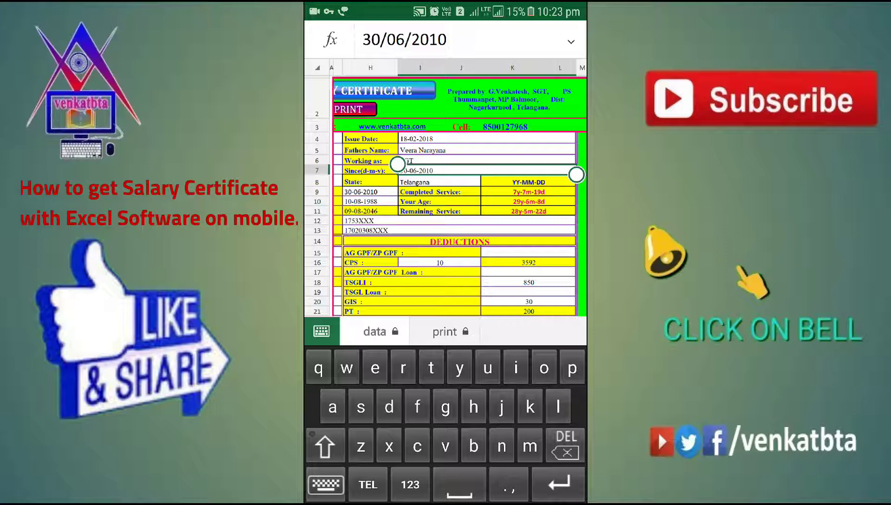
Step: Change the Since date from 30/06/2010 to 25/12/2012
scroll(460, 196, "left", 5)
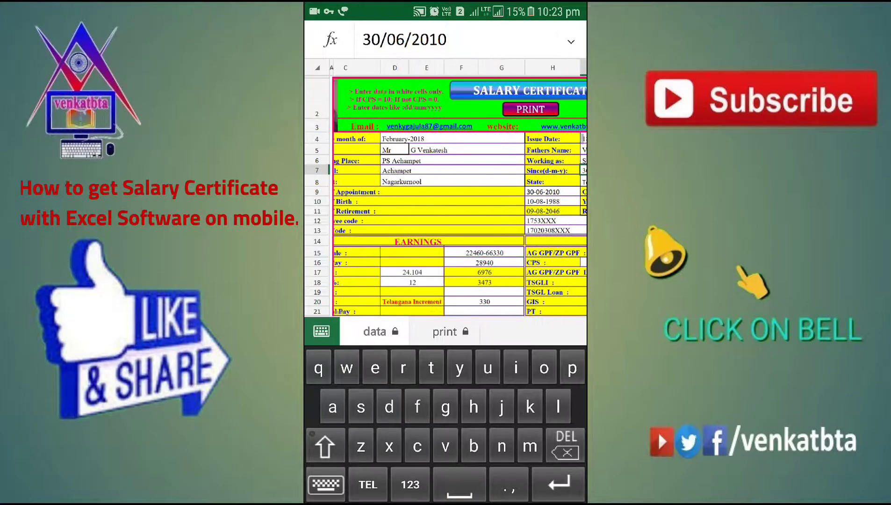
scroll(460, 196, "right", 3)
scroll(459, 196, "right", 3)
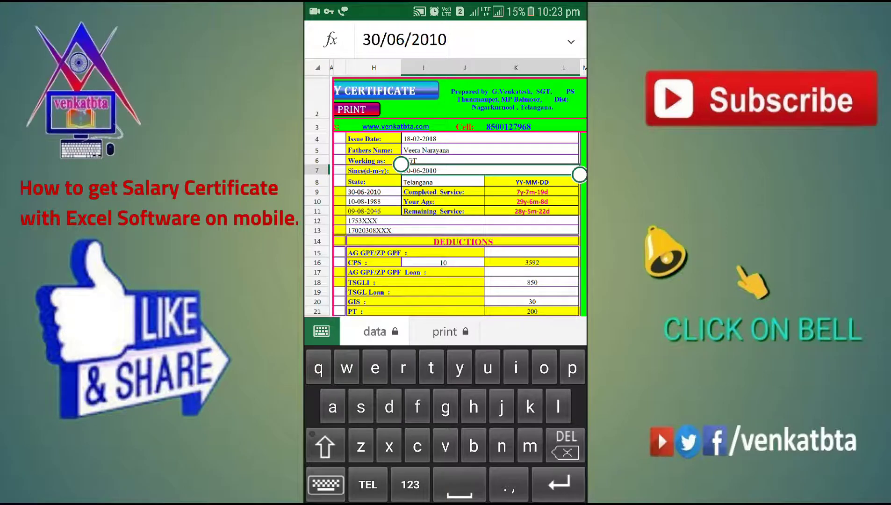
left_click(380, 40)
key("BackSpace")
key("BackSpace")
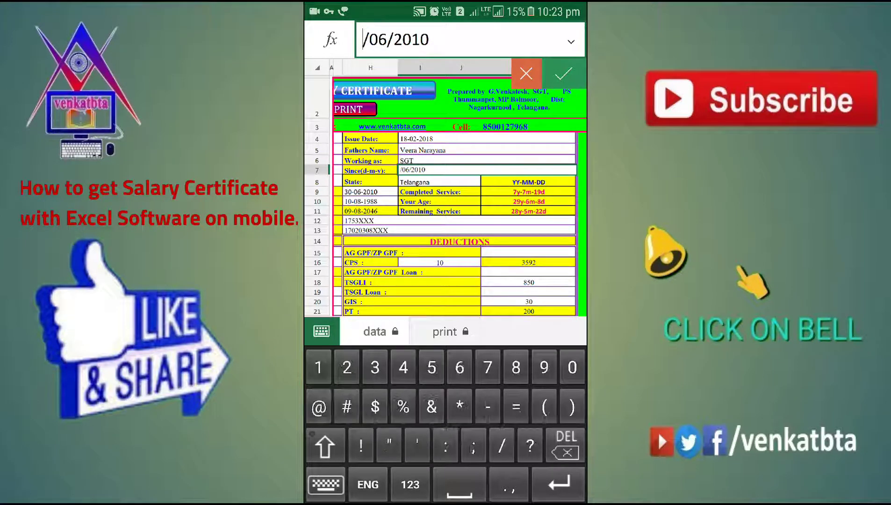
type("25")
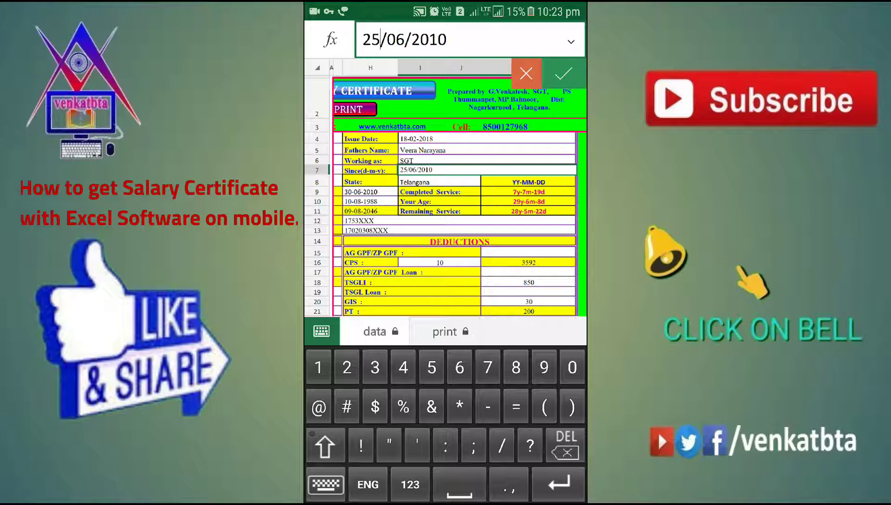
key("BackSpace")
key("BackSpace")
type("12")
left_click(446, 40)
key("BackSpace")
type("2")
key("Return")
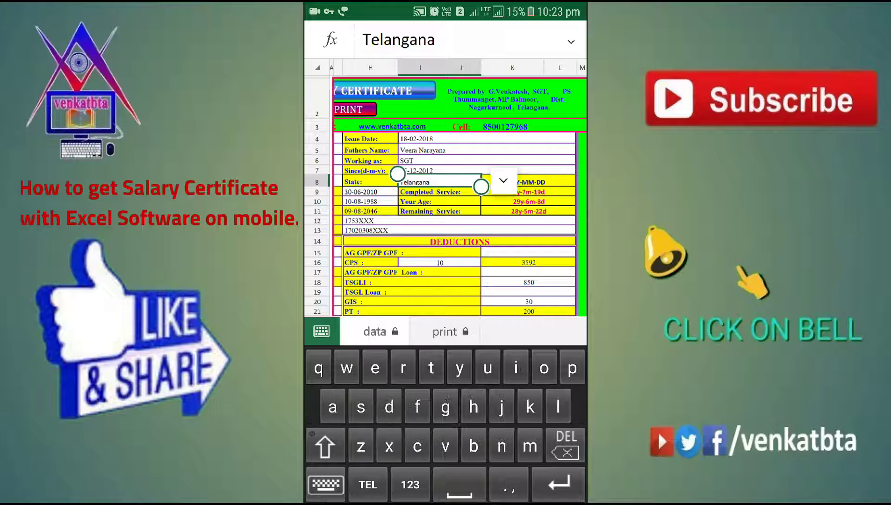
left_click(439, 170)
left_click_drag(397, 257, 535, 249)
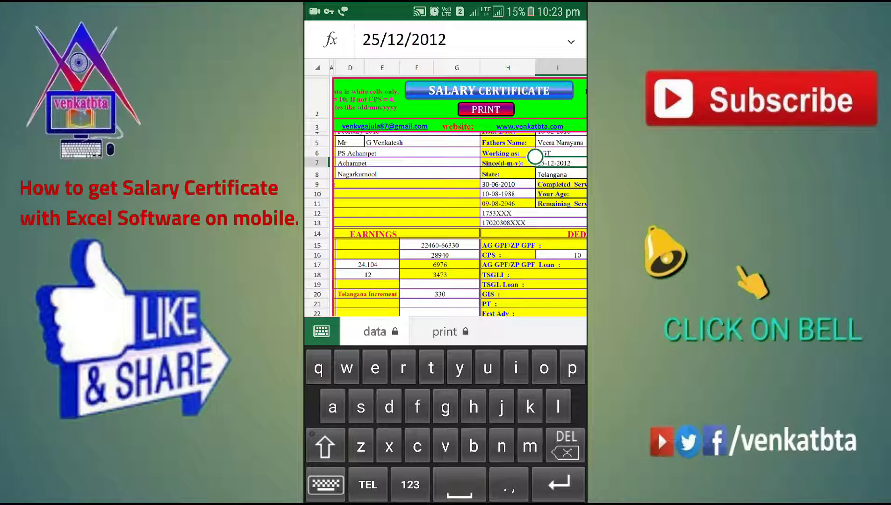
left_click_drag(535, 156, 438, 156)
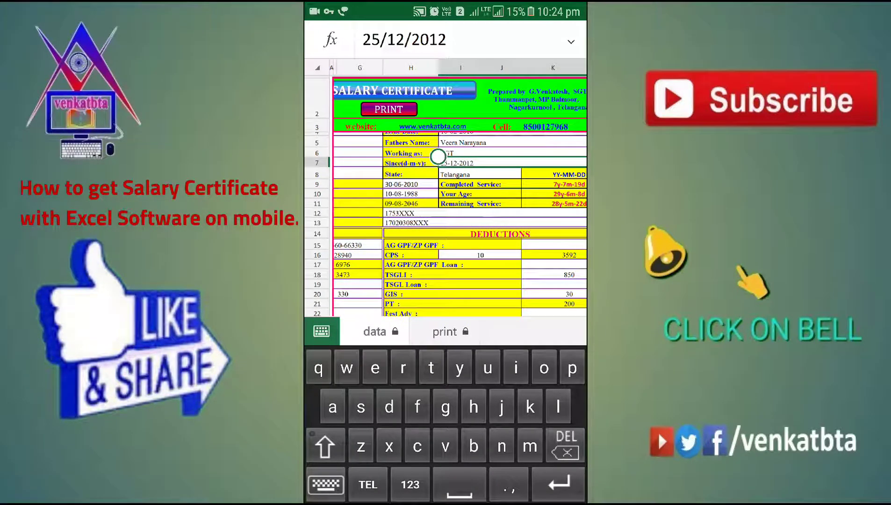
left_click(407, 194)
left_click(467, 174)
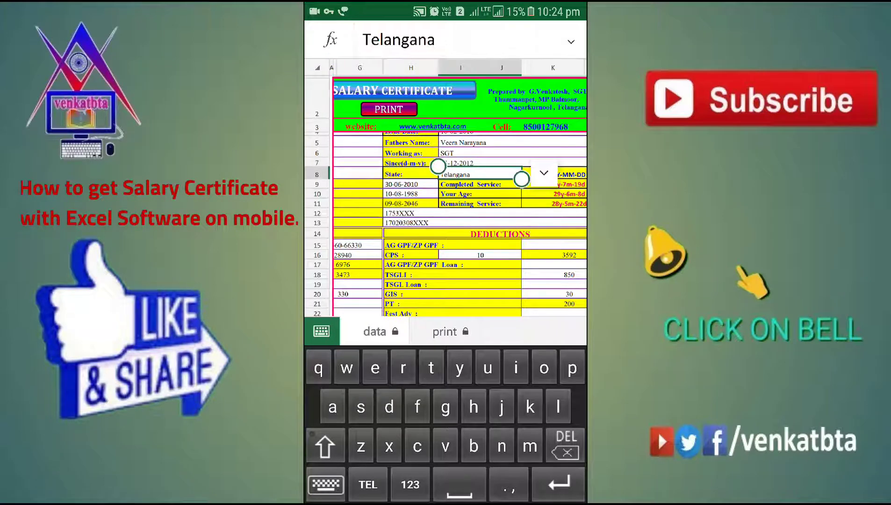
left_click(544, 173)
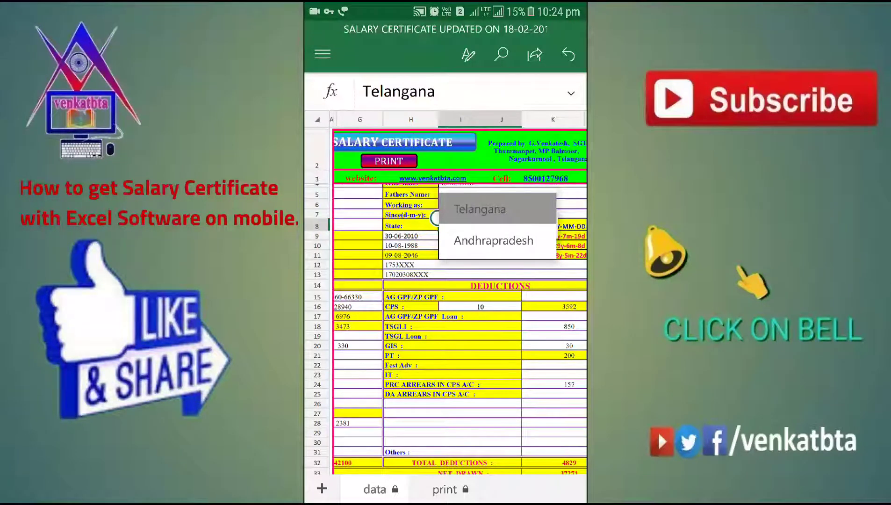
left_click(480, 209)
left_click(544, 224)
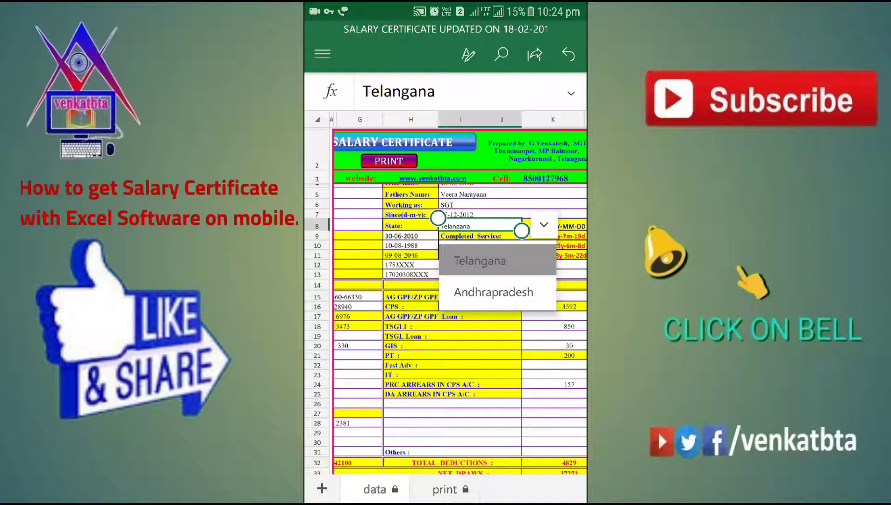
left_click(480, 261)
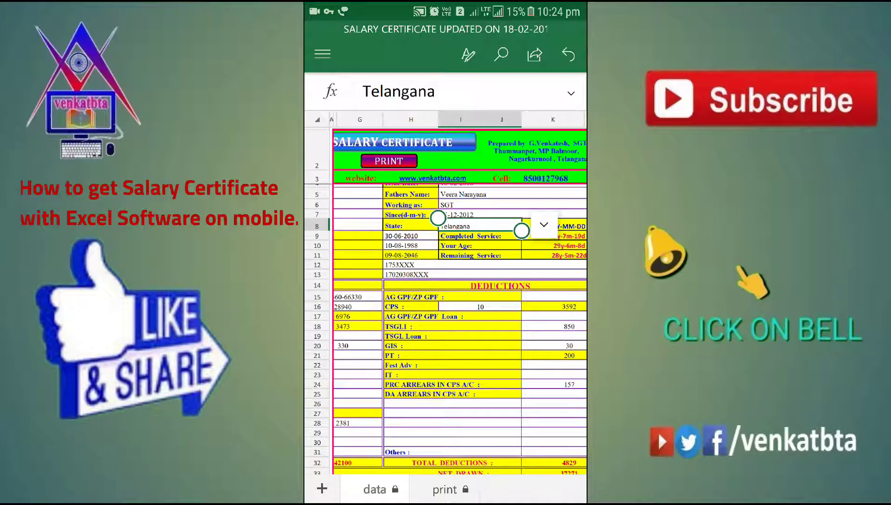
scroll(446, 327, "left", 5)
scroll(445, 327, "left", 5)
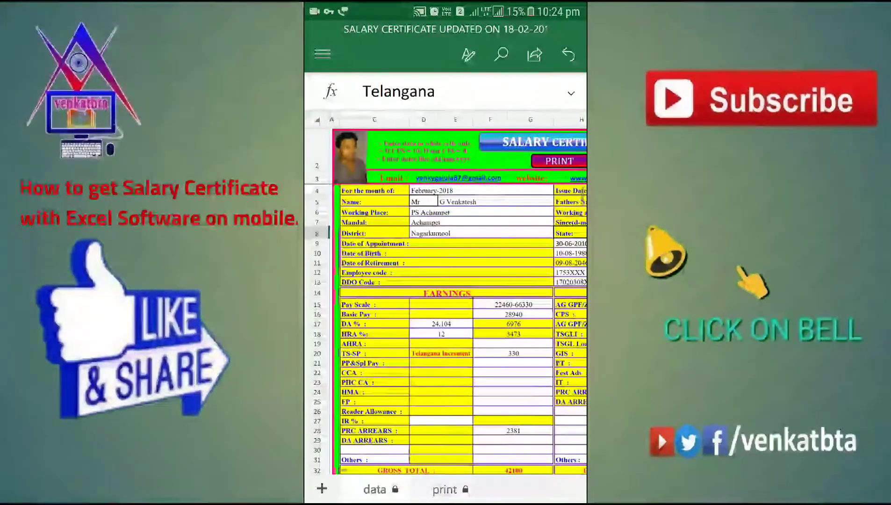
left_click(447, 263)
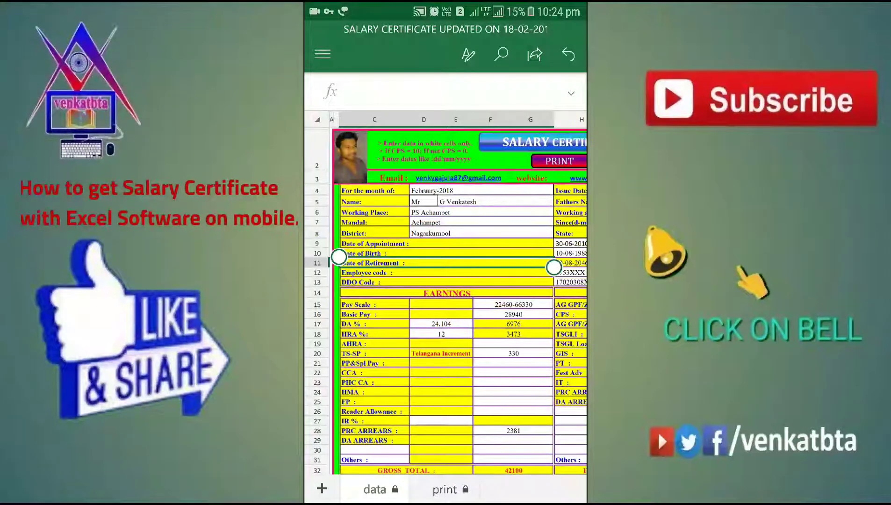
left_click(446, 282)
left_click(446, 292)
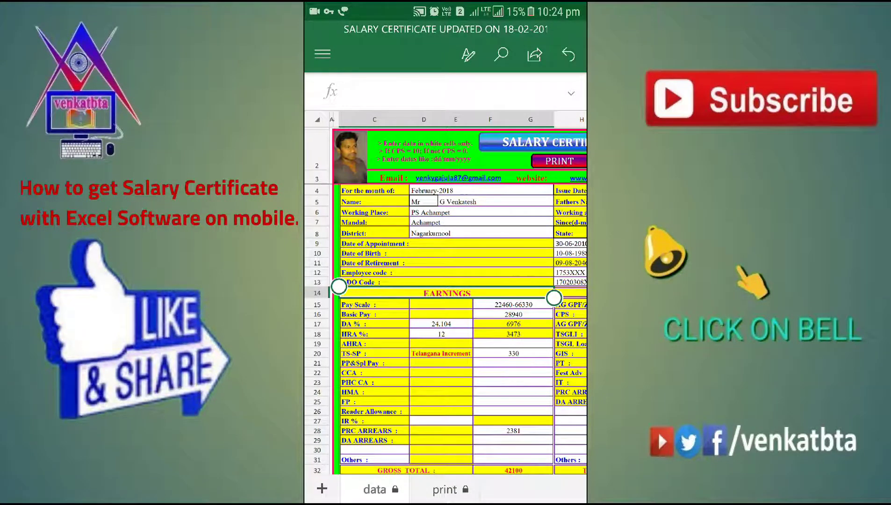
scroll(458, 327, "right", 3)
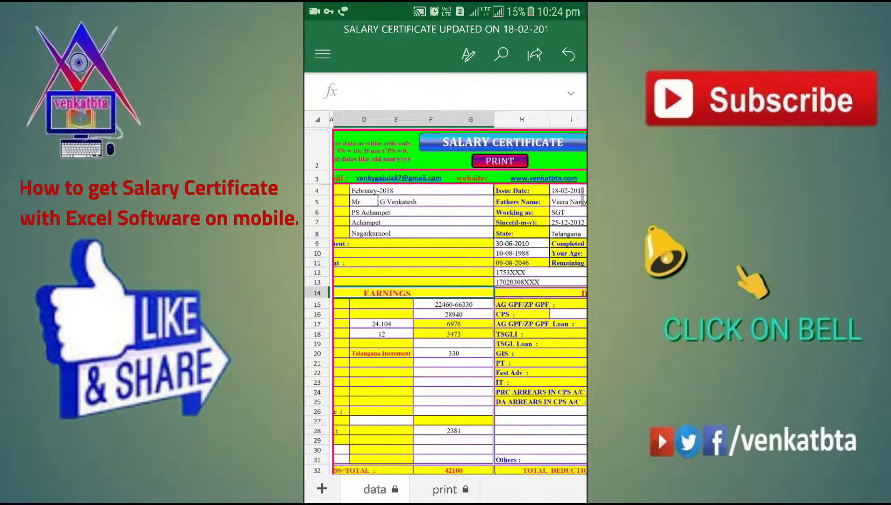
left_click(517, 243)
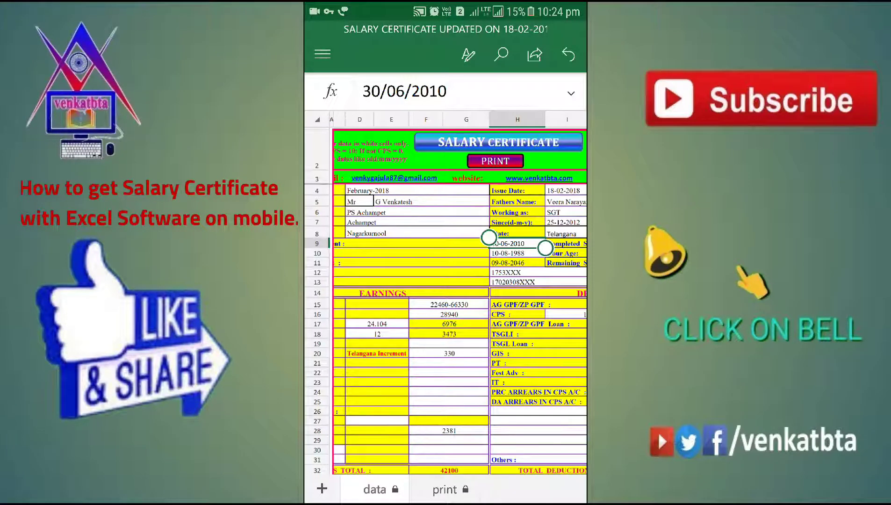
scroll(460, 293, "right", 1)
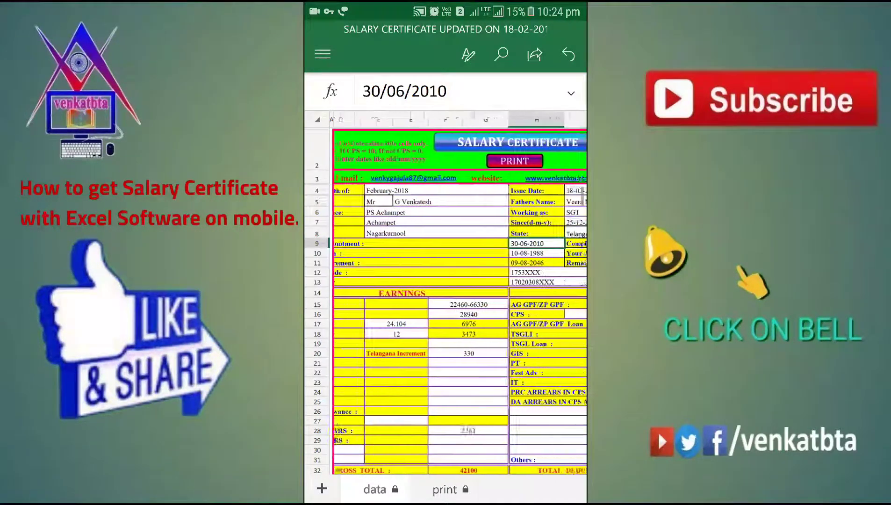
left_click(498, 253)
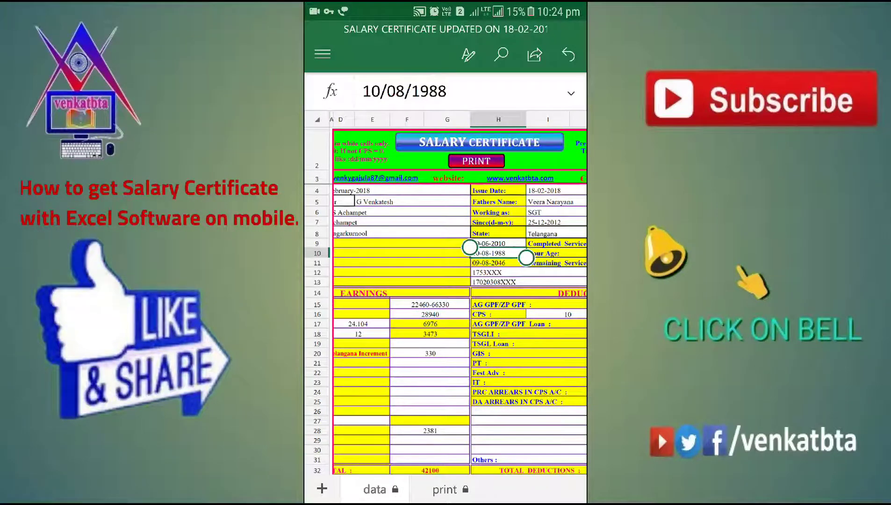
scroll(459, 293, "right", 1)
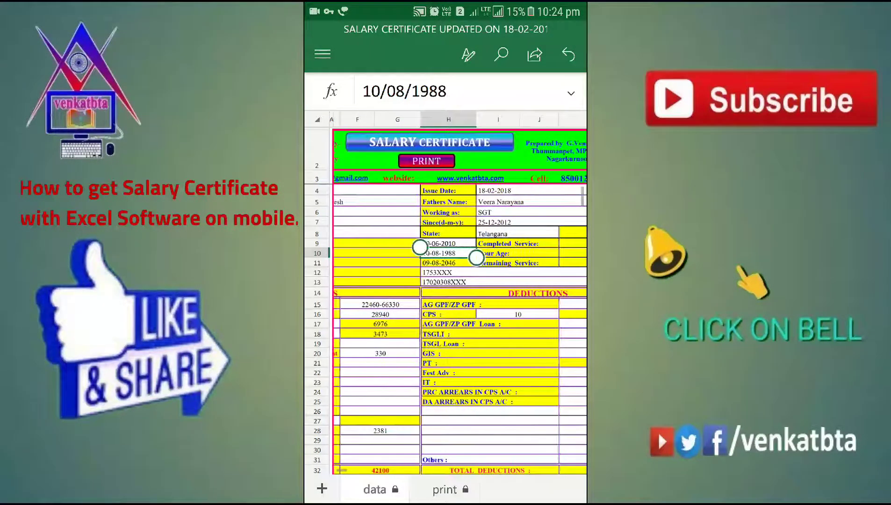
scroll(459, 293, "right", 2)
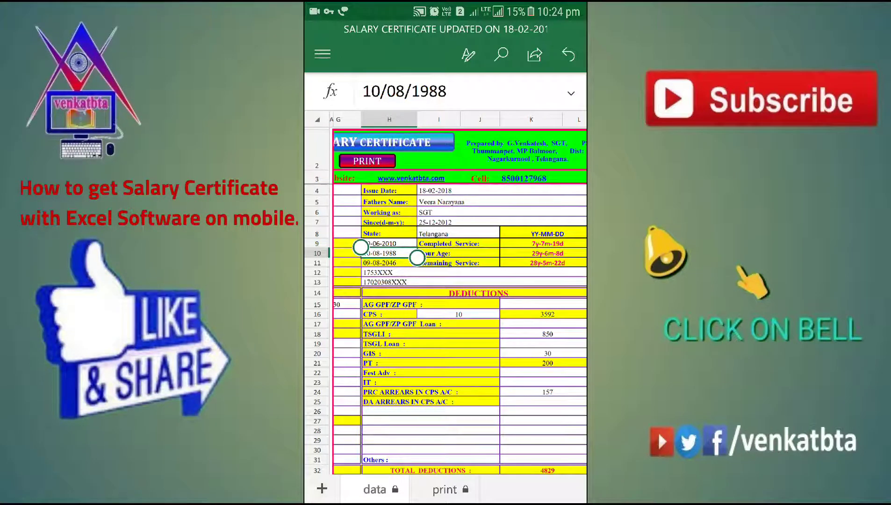
scroll(459, 293, "right", 1)
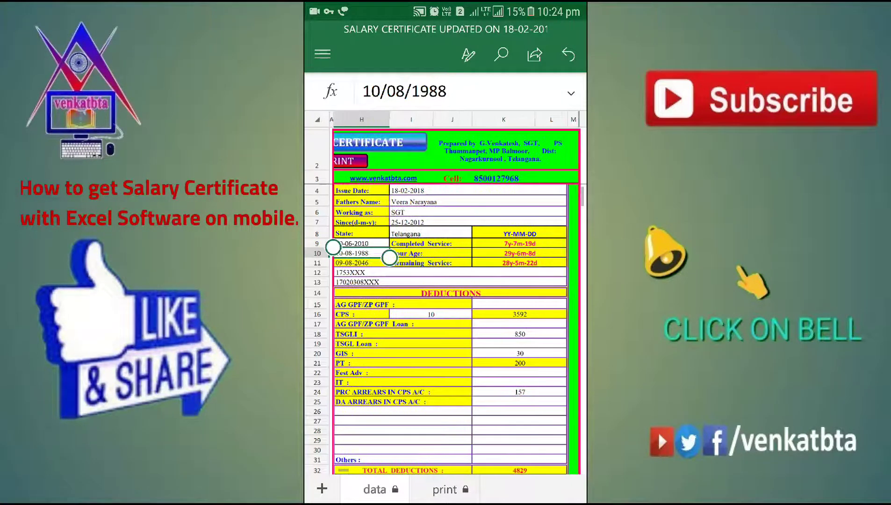
left_click(519, 243)
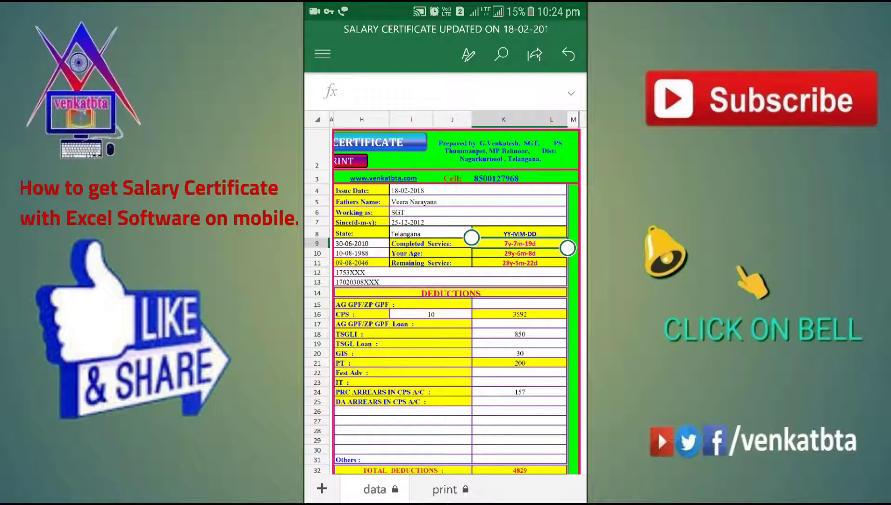
left_click(430, 262)
left_click(520, 243)
left_click(520, 253)
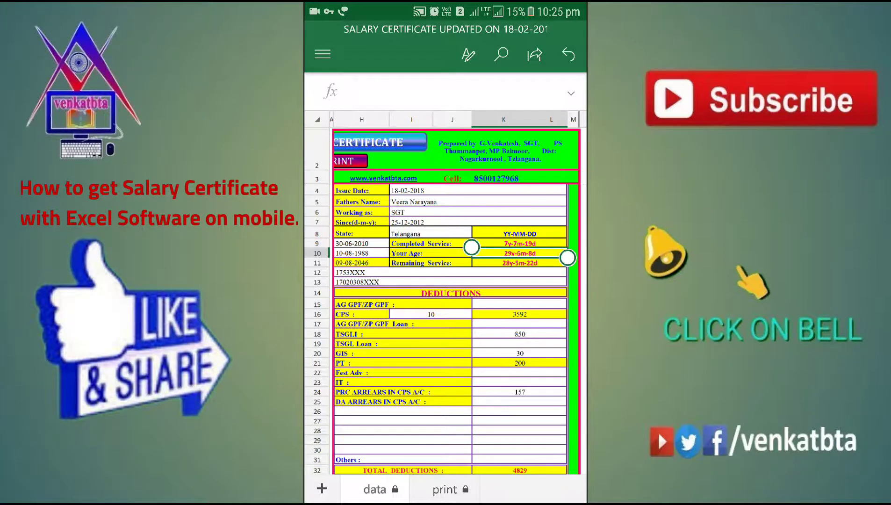
scroll(446, 304, "left", 5)
scroll(459, 304, "left", 3)
left_click(547, 253)
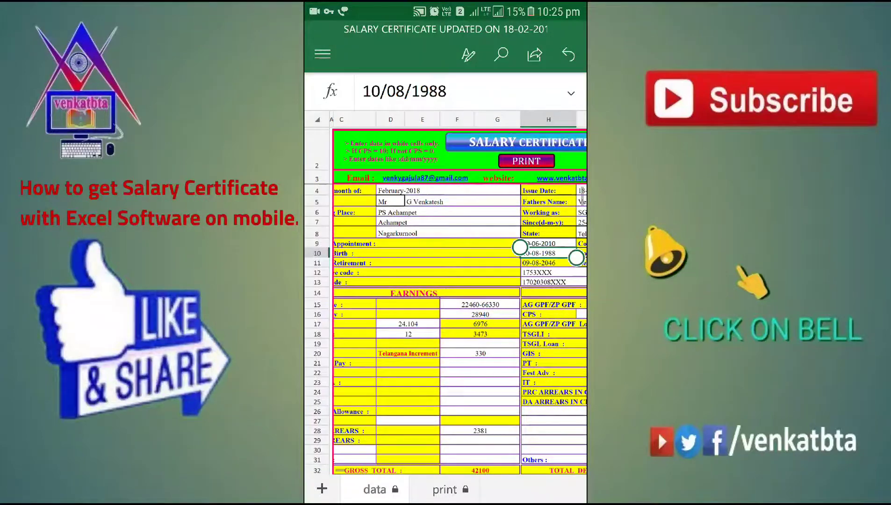
scroll(459, 303, "right", 5)
scroll(459, 304, "right", 3)
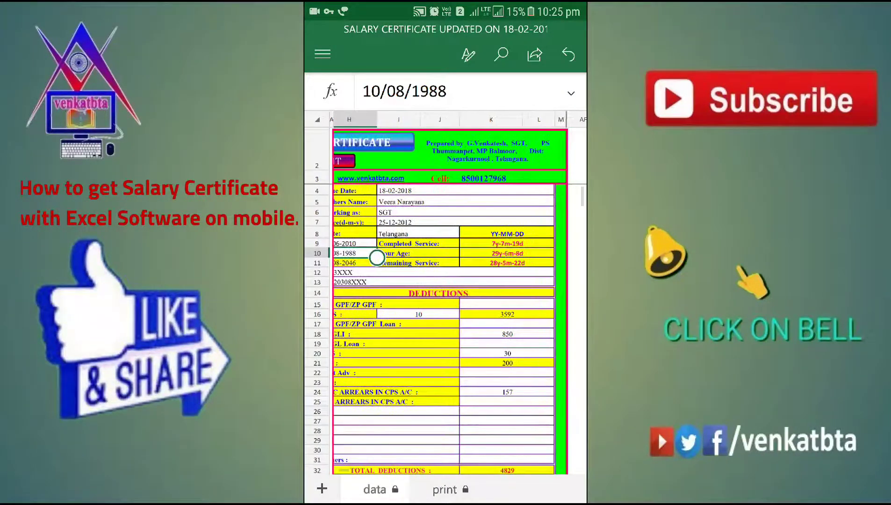
left_click(507, 253)
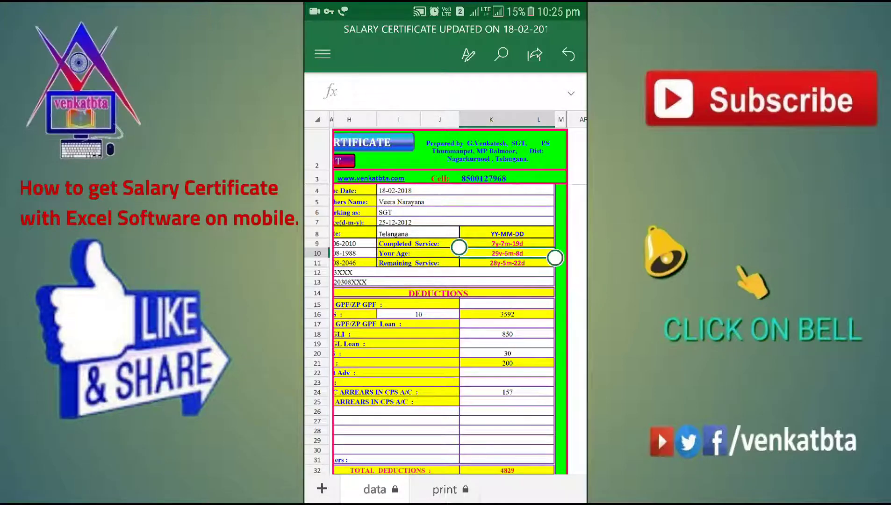
scroll(460, 293, "left", 5)
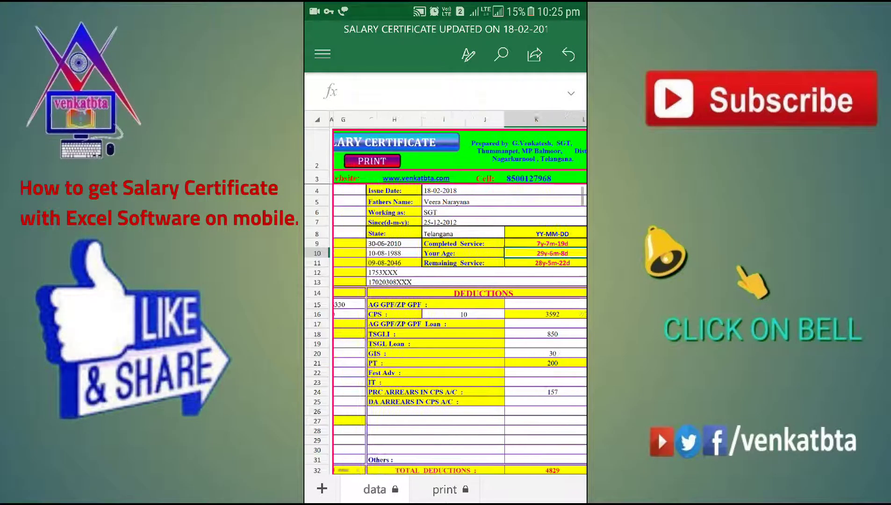
scroll(460, 302, "left", 5)
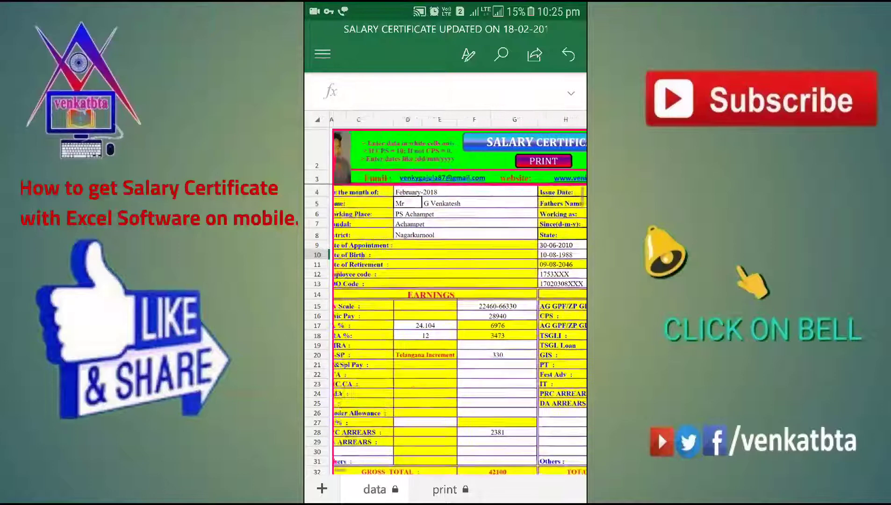
scroll(460, 302, "right", 2)
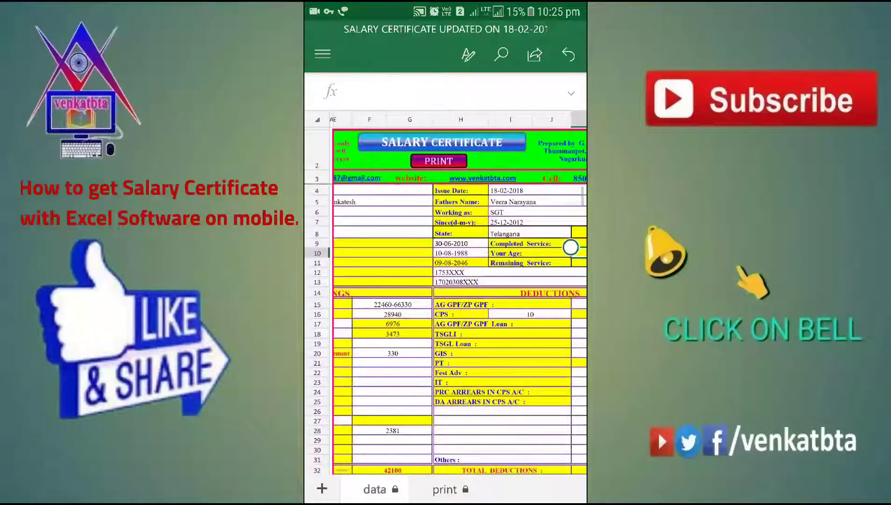
left_click(460, 262)
left_click(502, 343)
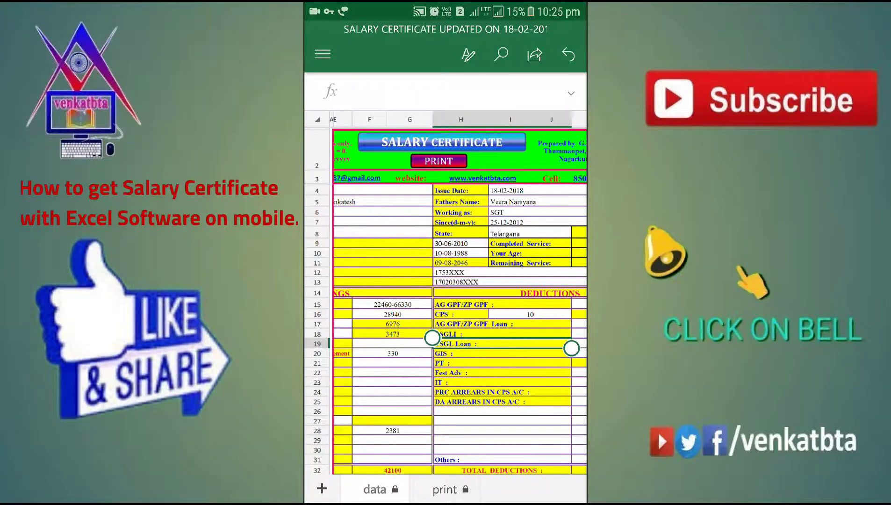
scroll(460, 293, "right", 3)
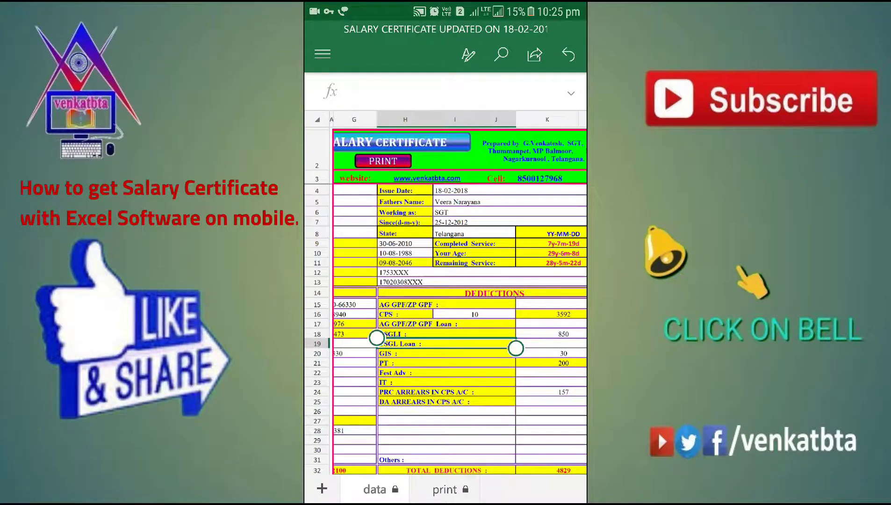
scroll(446, 293, "right", 4)
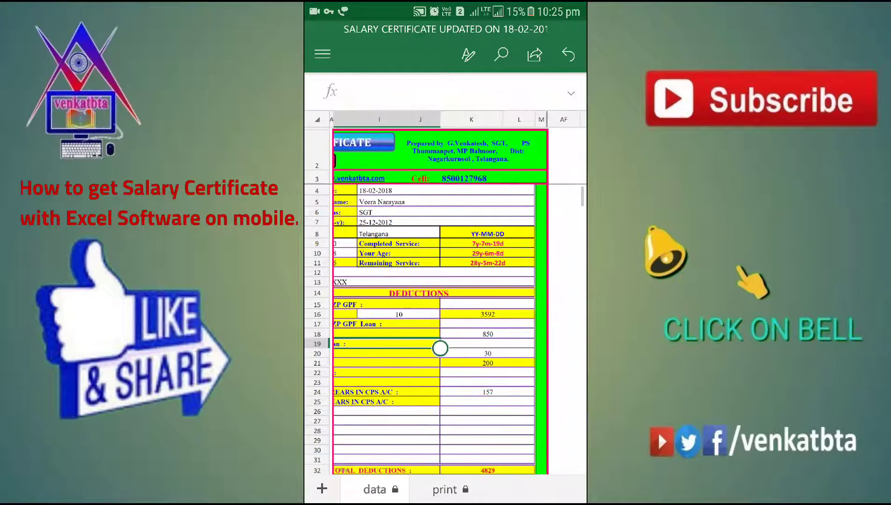
left_click(488, 263)
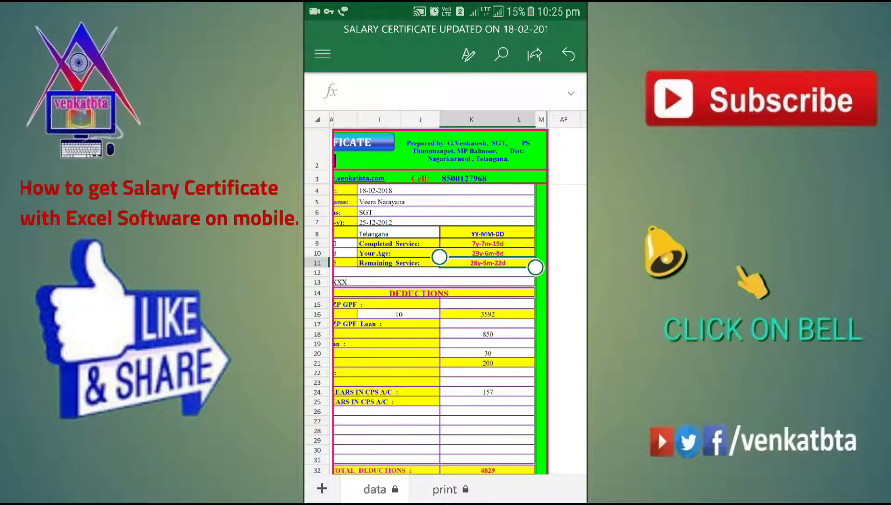
scroll(445, 293, "left", 5)
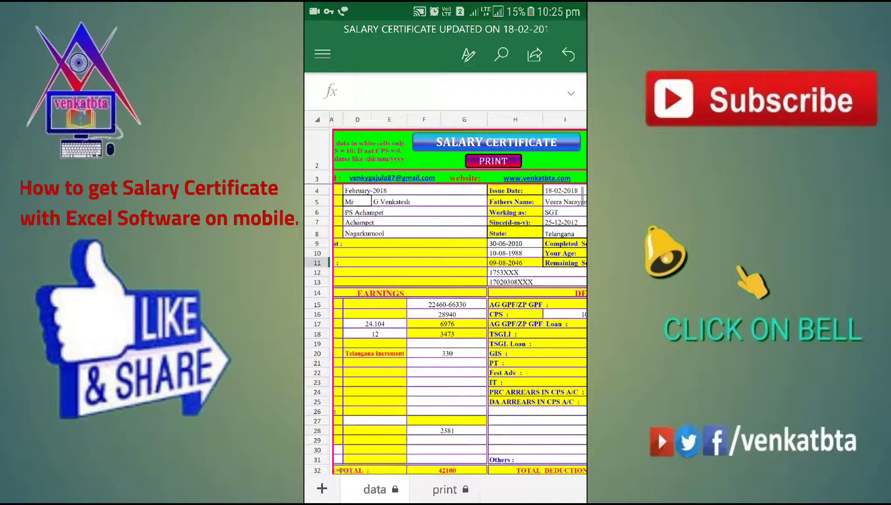
scroll(460, 294, "left", 3)
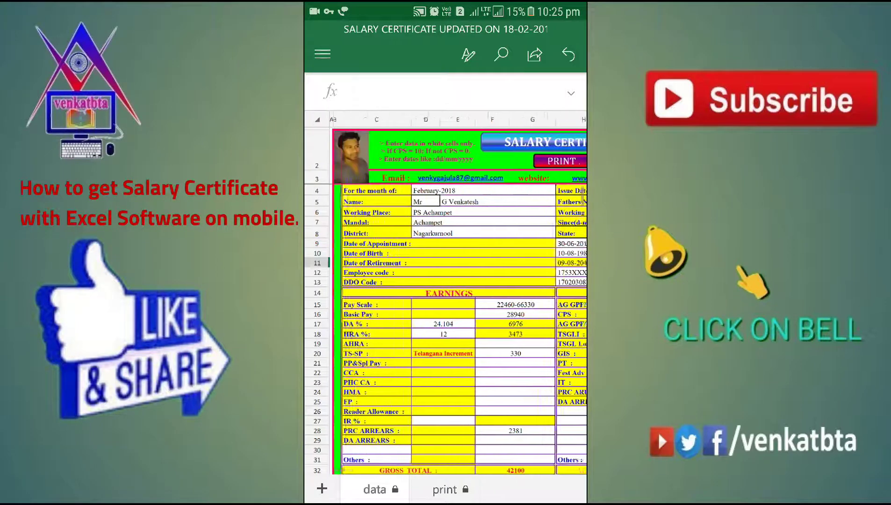
scroll(446, 293, "right", 2)
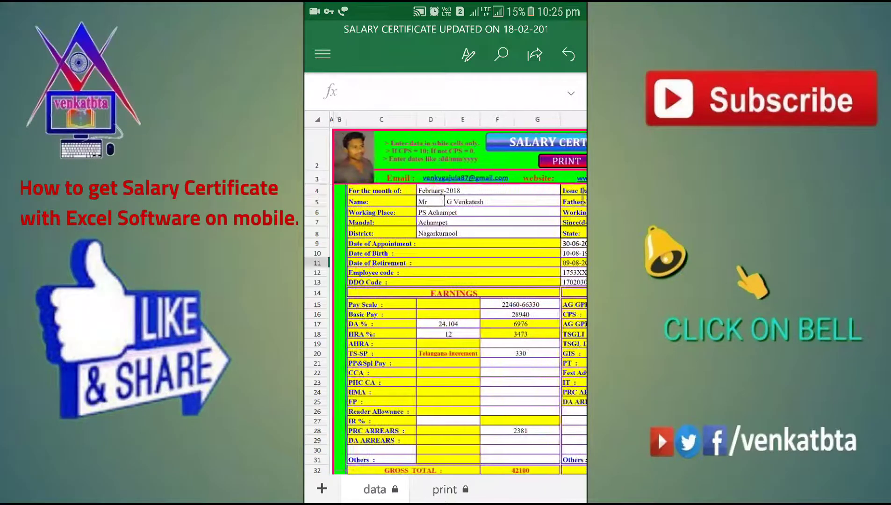
scroll(460, 293, "right", 10)
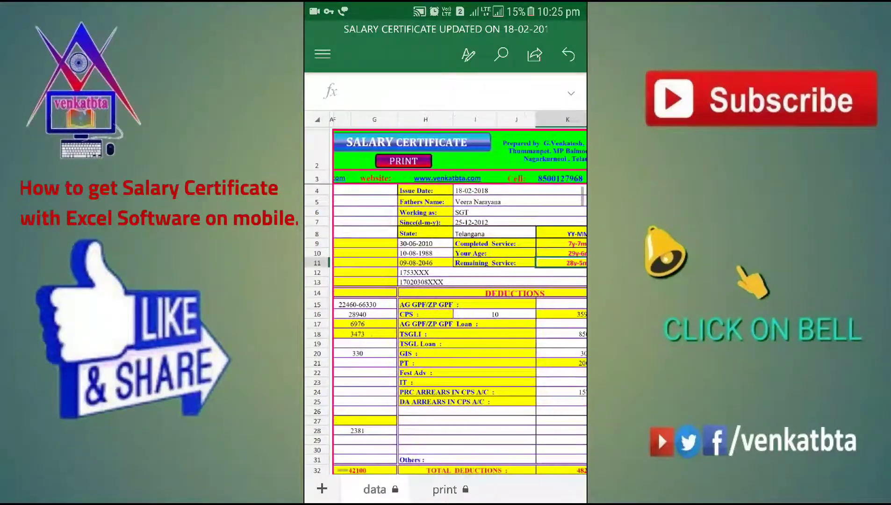
left_click(502, 257)
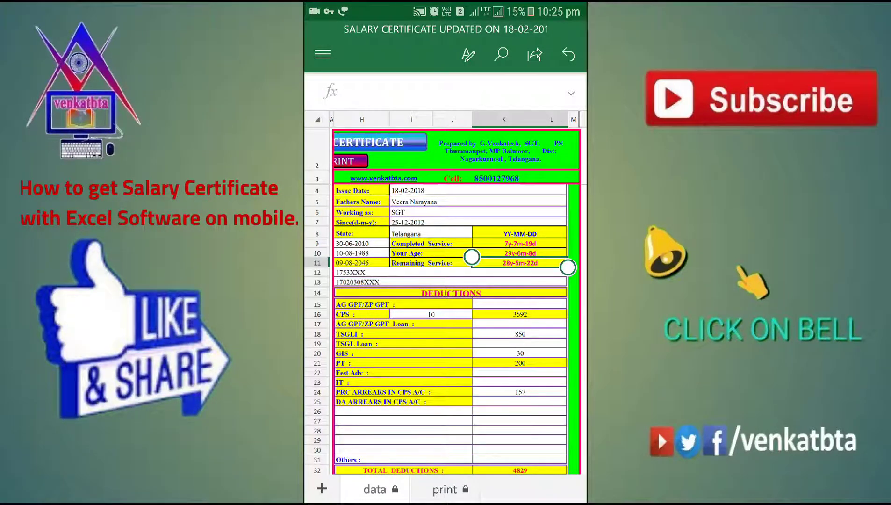
scroll(446, 327, "left", 5)
scroll(445, 327, "right", 5)
scroll(460, 327, "left", 10)
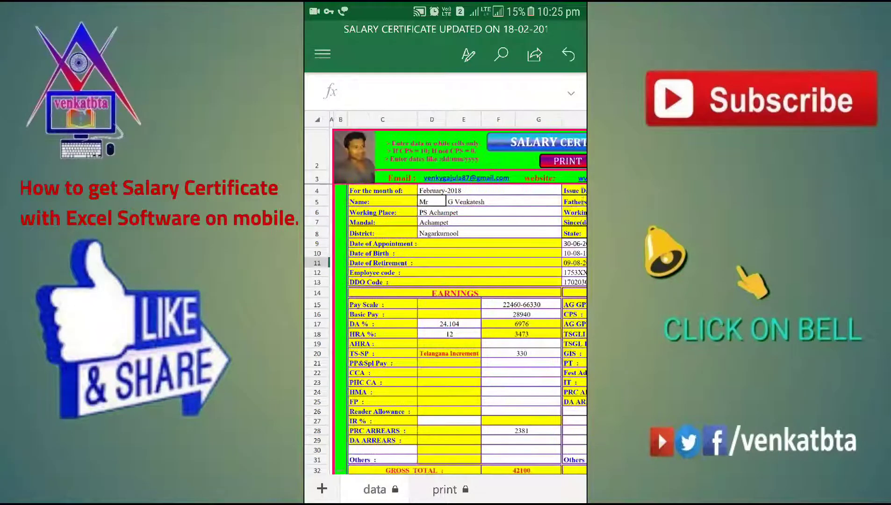
scroll(459, 327, "right", 10)
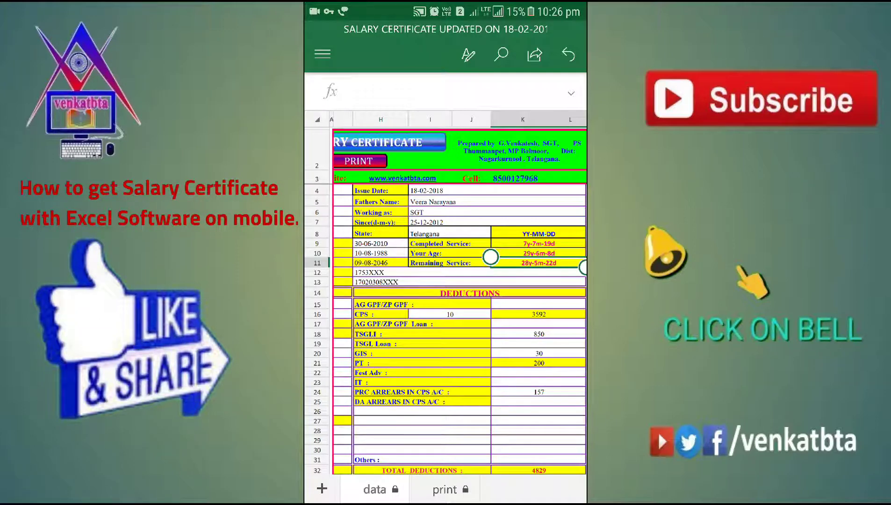
scroll(459, 299, "left", 5)
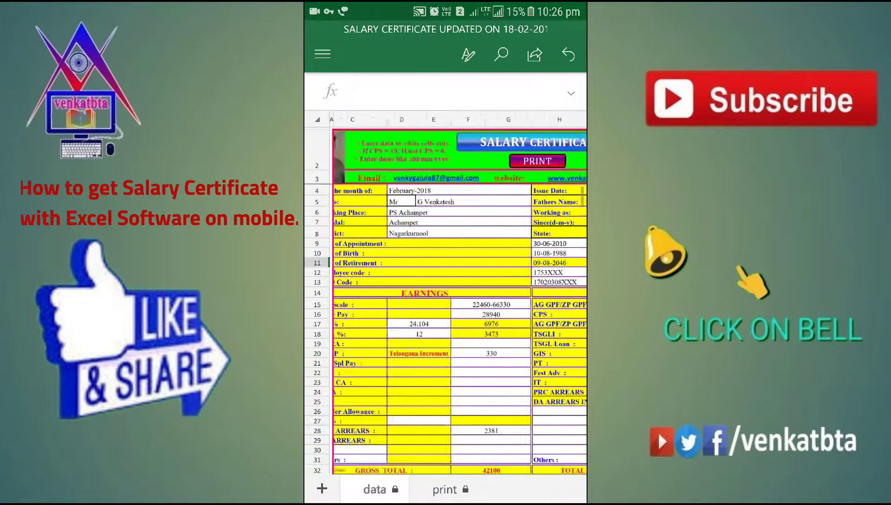
scroll(459, 299, "right", 5)
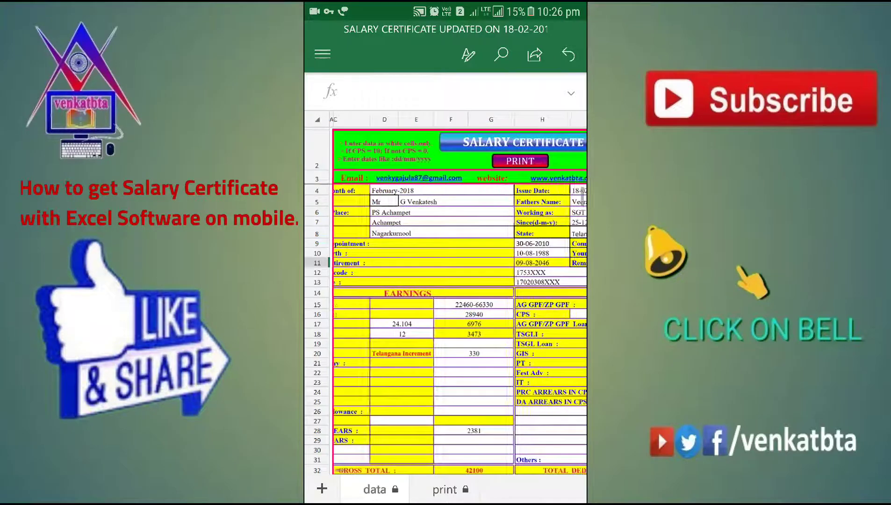
left_click(374, 272)
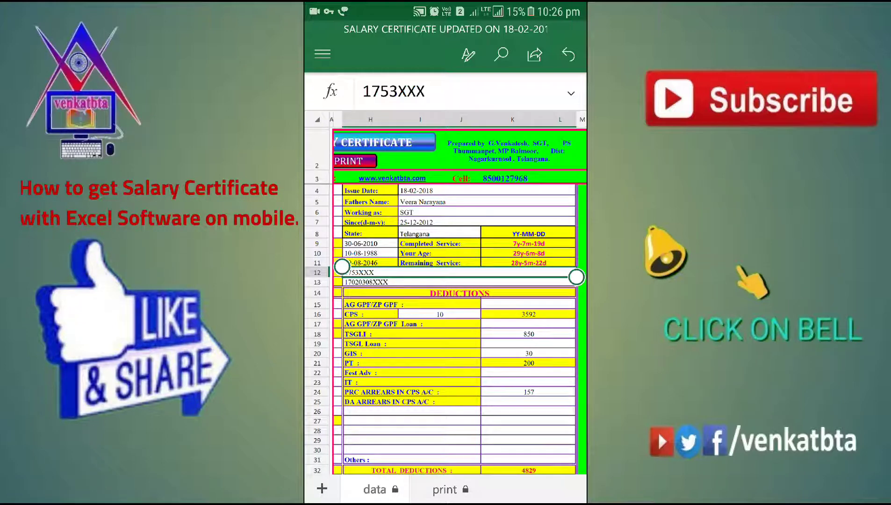
scroll(460, 327, "left", 3)
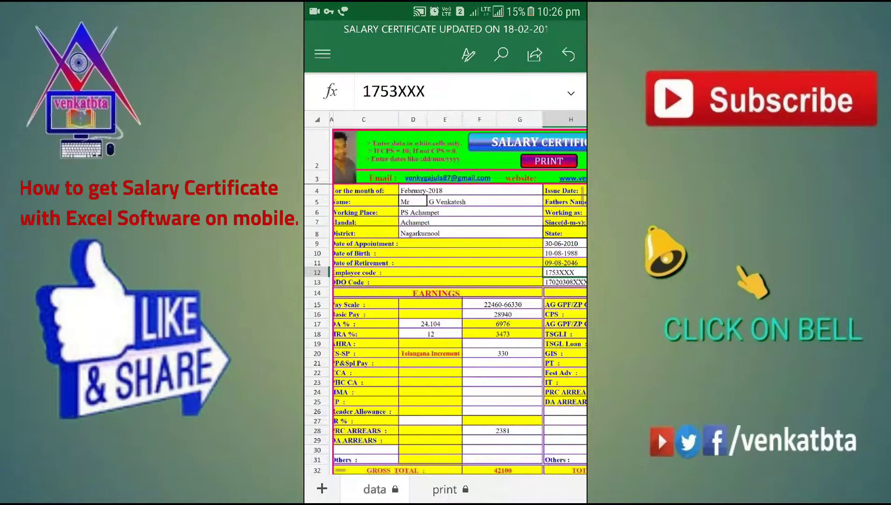
left_click_drag(521, 266, 495, 267)
left_click(518, 282)
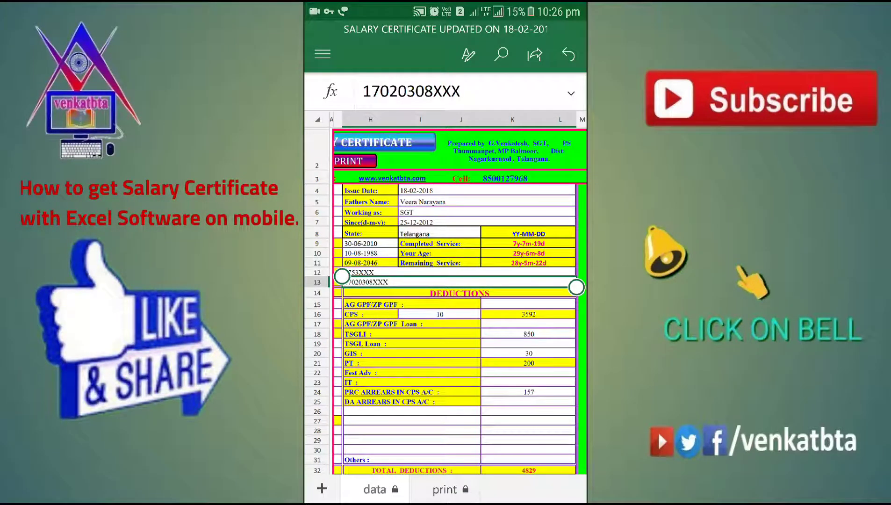
left_click_drag(374, 327, 537, 327)
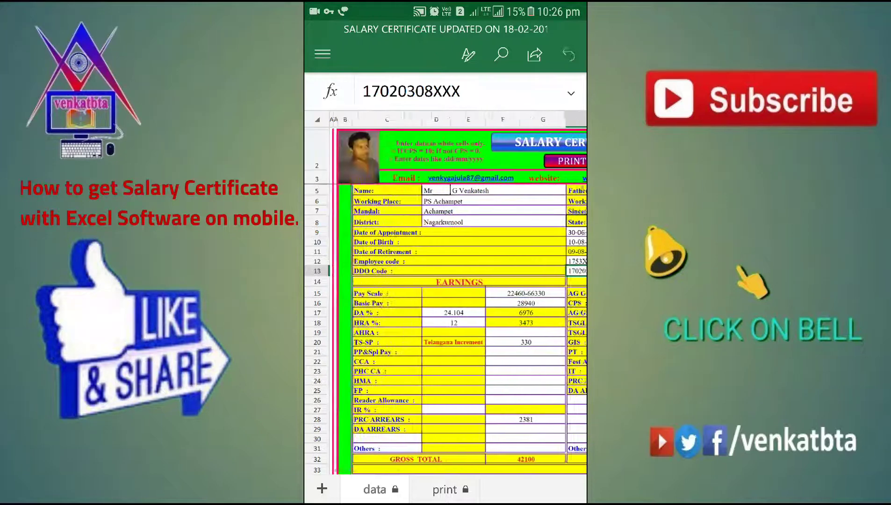
left_click(449, 390)
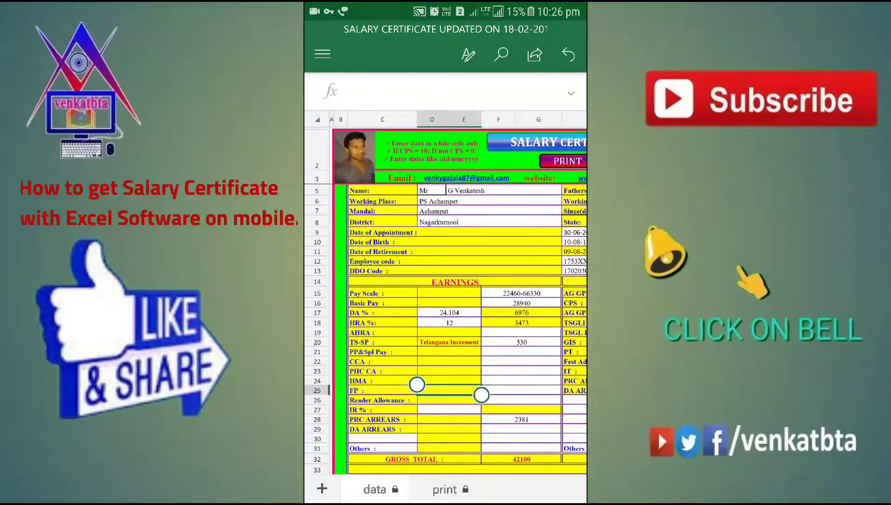
left_click(522, 293)
left_click(459, 292)
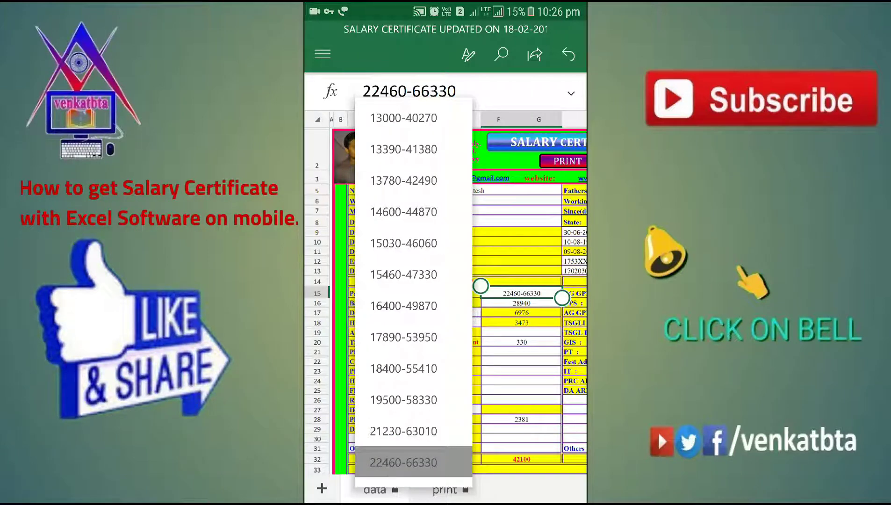
scroll(414, 292, "down", 5)
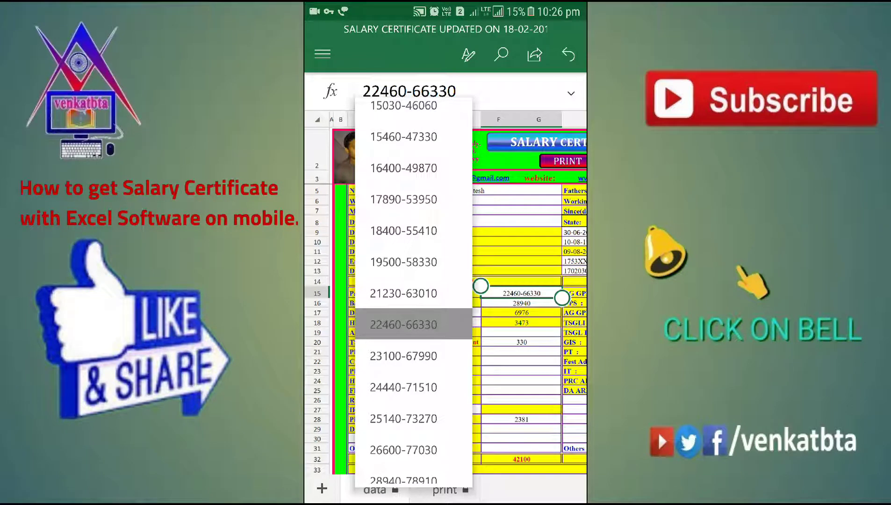
left_click(403, 356)
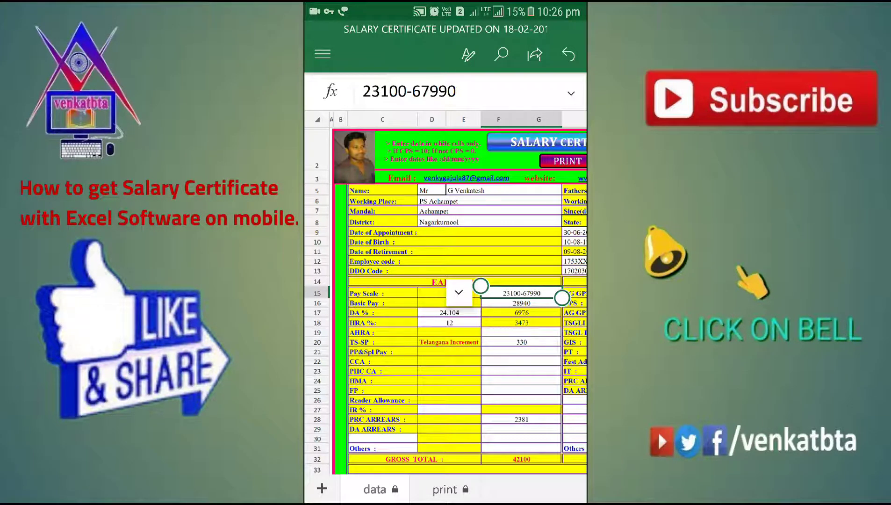
left_click(522, 380)
left_click(521, 303)
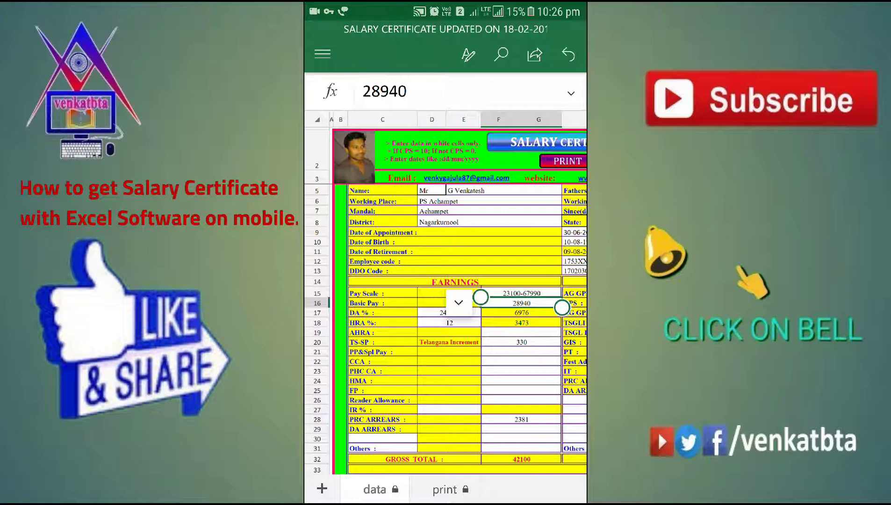
left_click(458, 302)
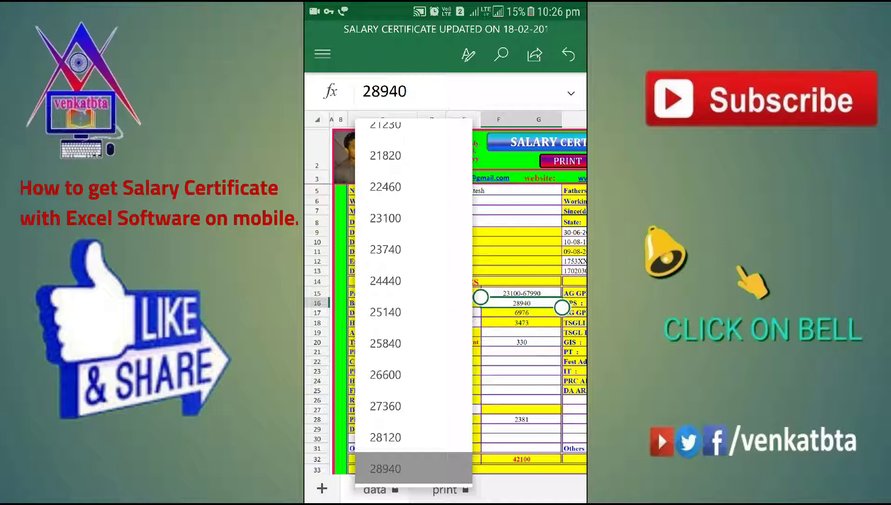
Step: Pick 29760 from the Basic Pay list, raising DA to 7173 and HRA to 3571
scroll(413, 303, "down", 3)
scroll(414, 303, "up", 3)
scroll(414, 302, "down", 10)
scroll(413, 303, "up", 9)
scroll(413, 302, "up", 5)
scroll(413, 302, "down", 1)
scroll(413, 303, "down", 3)
scroll(413, 303, "up", 3)
scroll(413, 302, "up", 1)
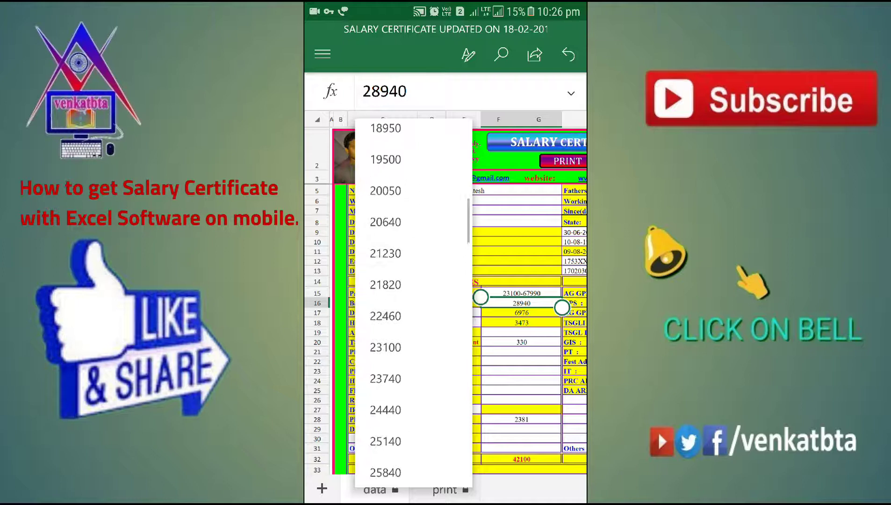
scroll(413, 303, "up", 3)
scroll(413, 303, "up", 4)
scroll(413, 303, "down", 7)
scroll(414, 303, "down", 1)
scroll(413, 302, "down", 4)
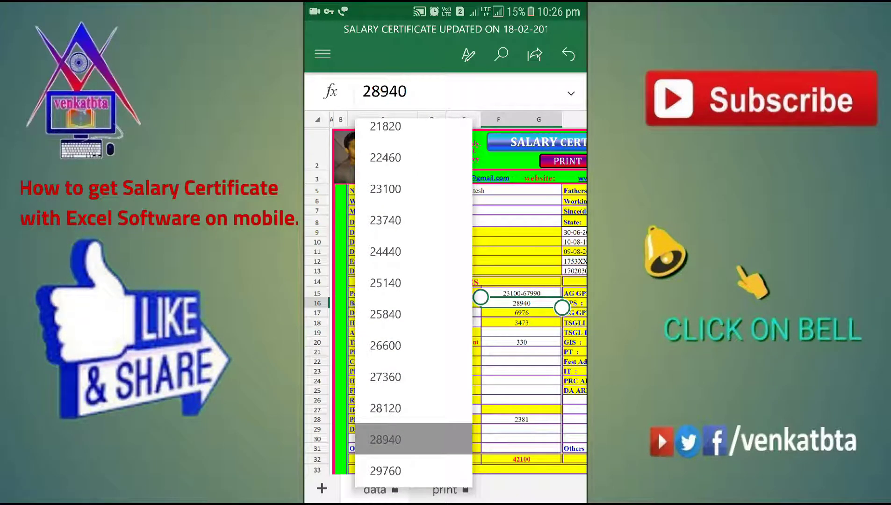
scroll(413, 302, "down", 3)
left_click(385, 315)
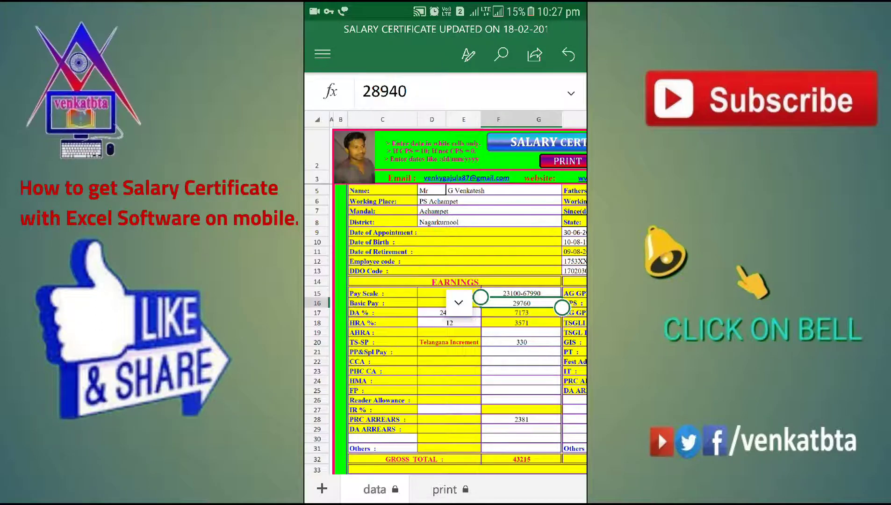
left_click(521, 380)
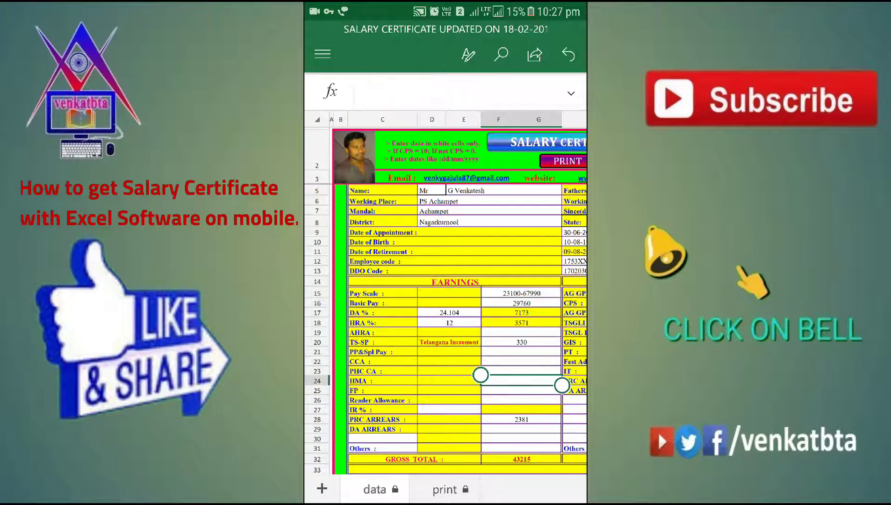
left_click(449, 313)
left_click(504, 312)
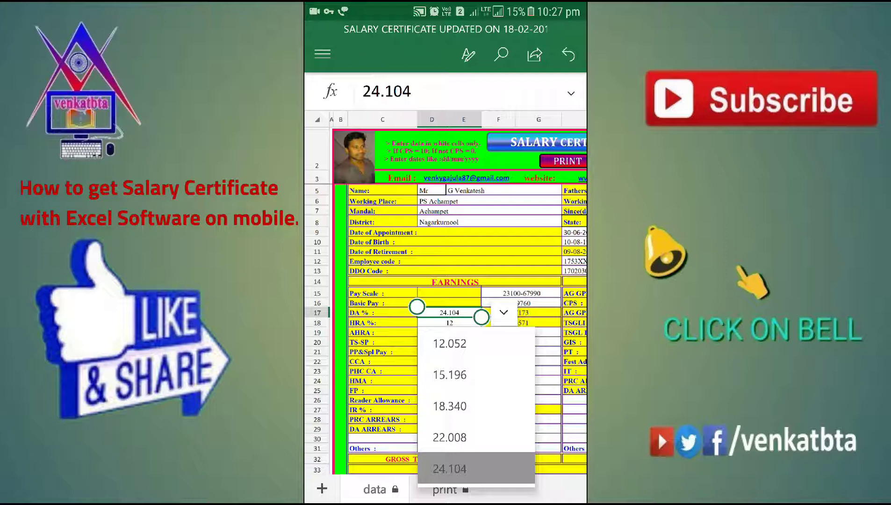
left_click(449, 468)
left_click(449, 400)
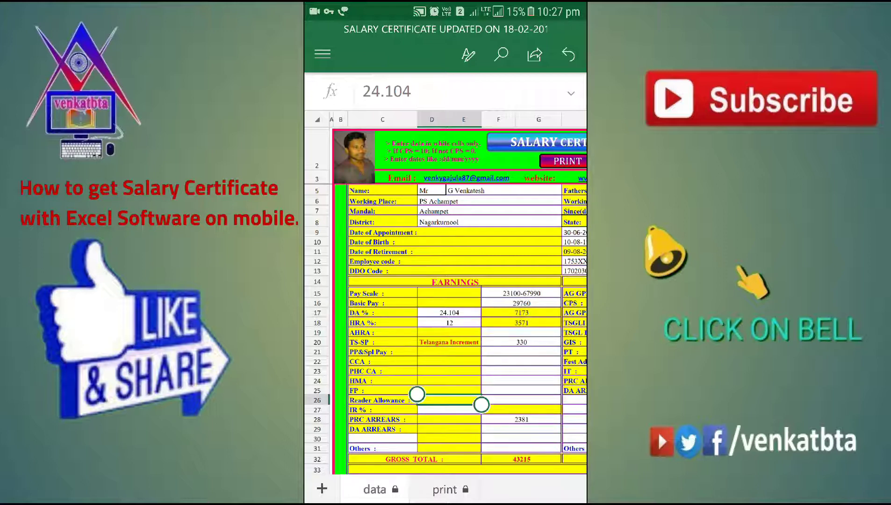
left_click(450, 322)
left_click(504, 323)
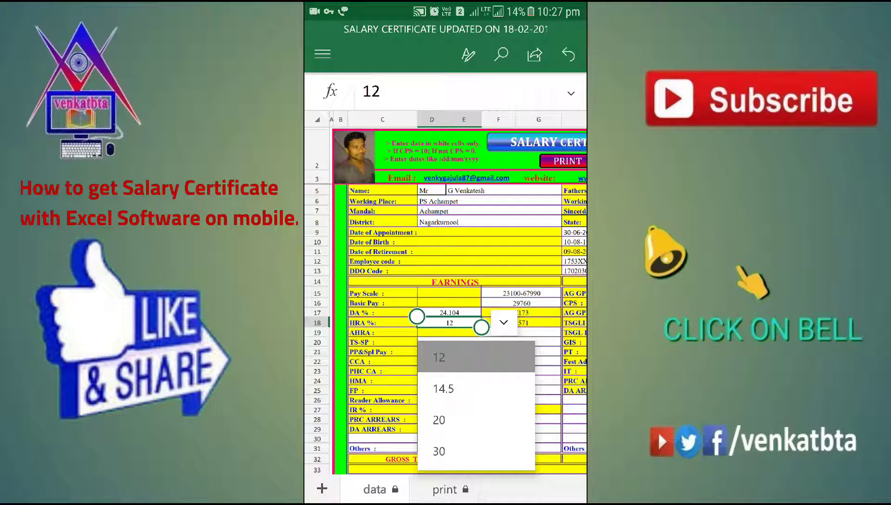
left_click(438, 357)
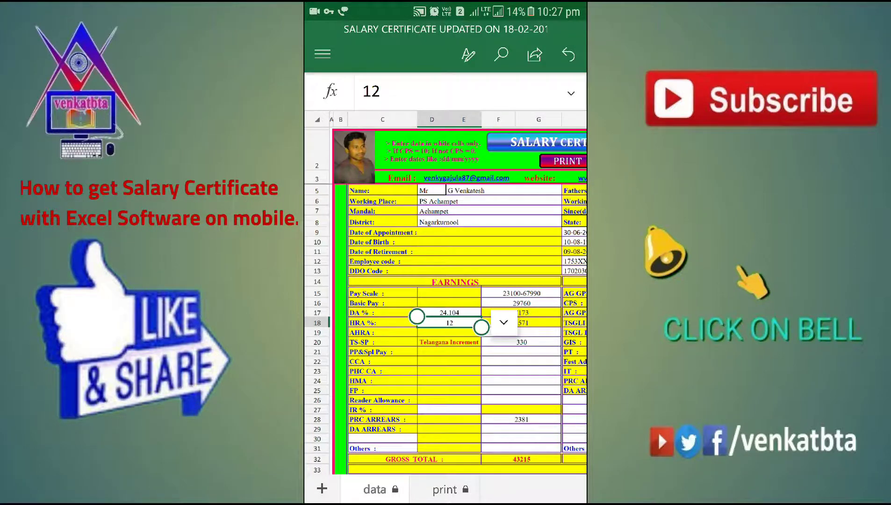
left_click(449, 380)
scroll(459, 302, "right", 2)
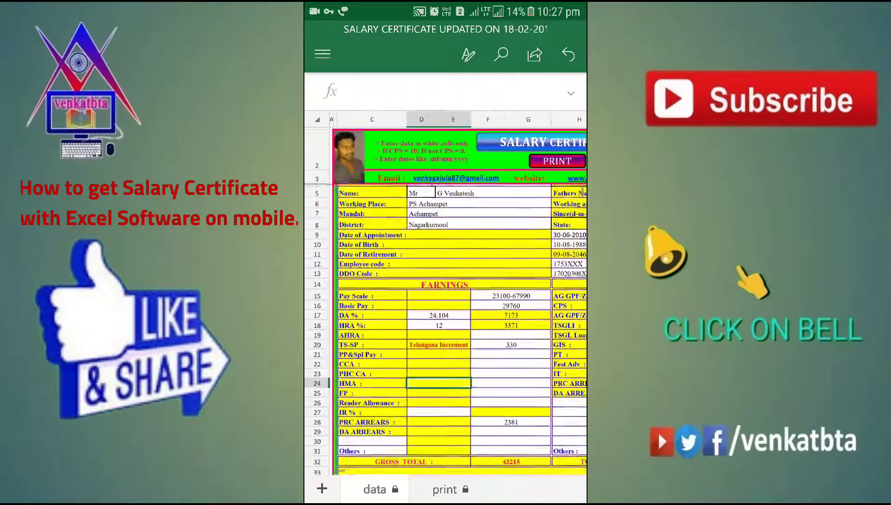
scroll(459, 302, "up", 1)
scroll(445, 302, "down", 1)
left_click(515, 302)
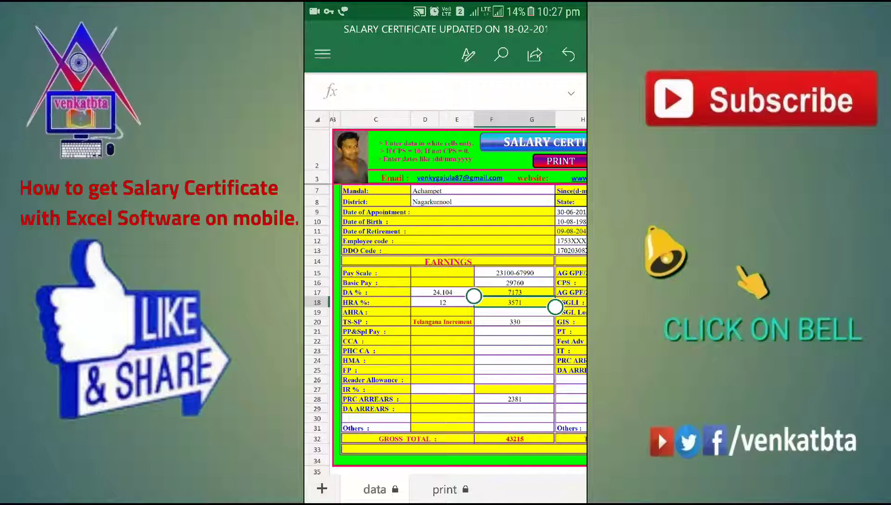
left_click(442, 370)
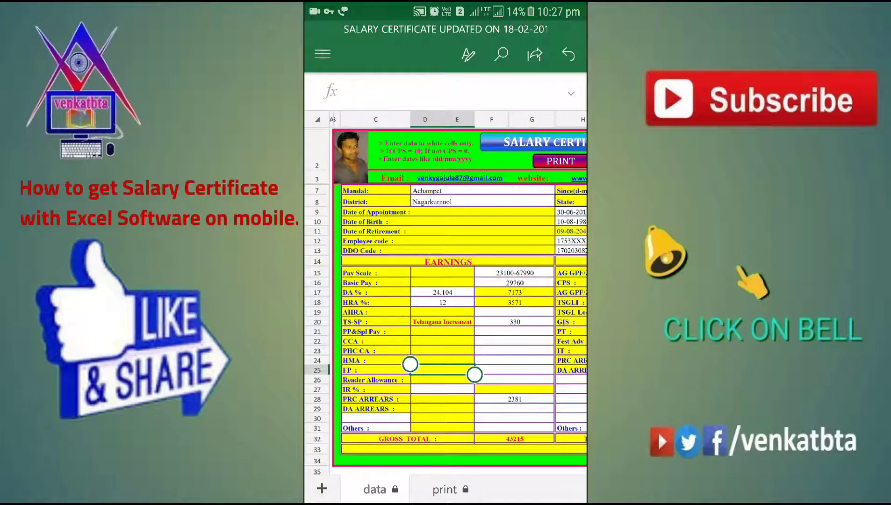
left_click(514, 312)
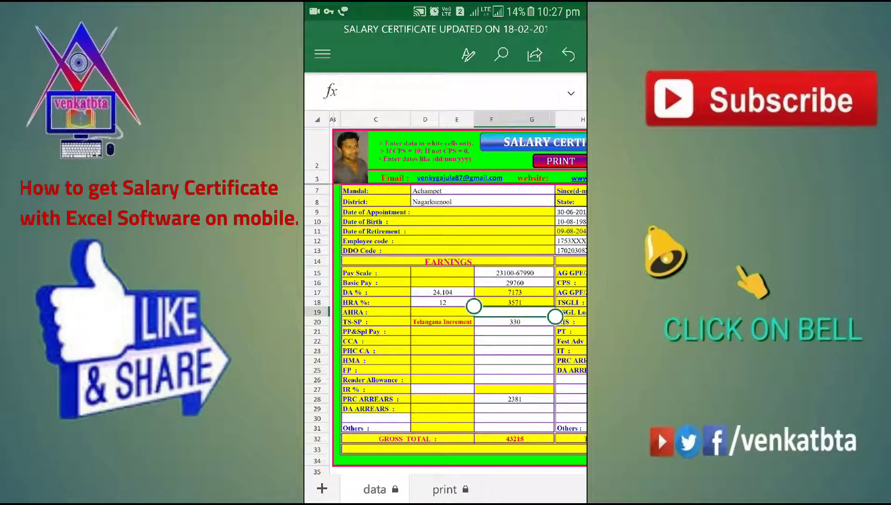
left_click(442, 369)
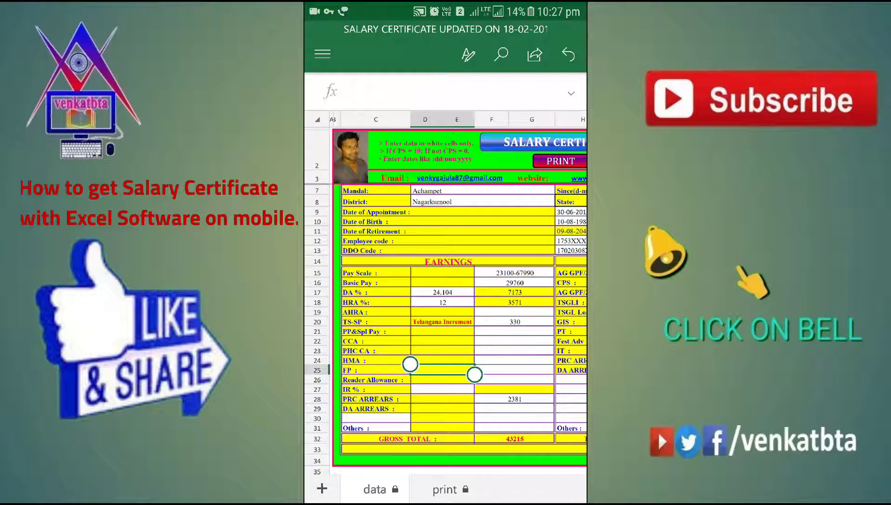
left_click(515, 322)
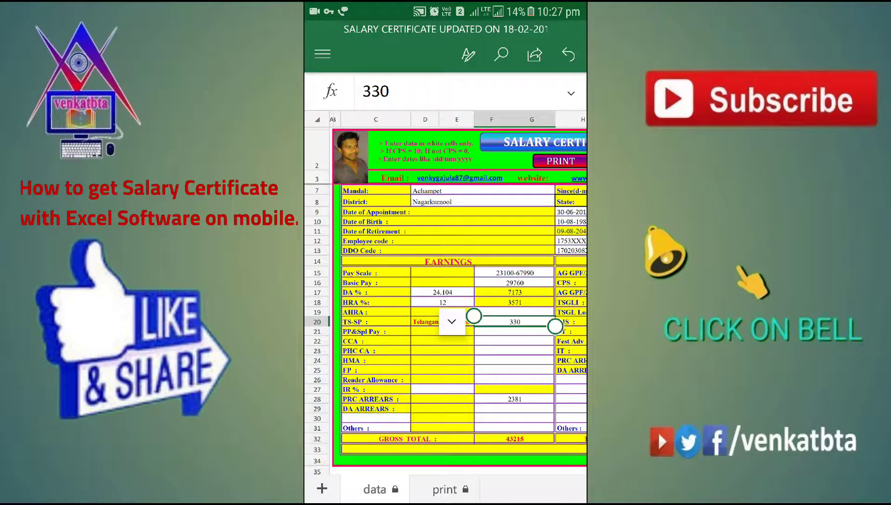
left_click(452, 322)
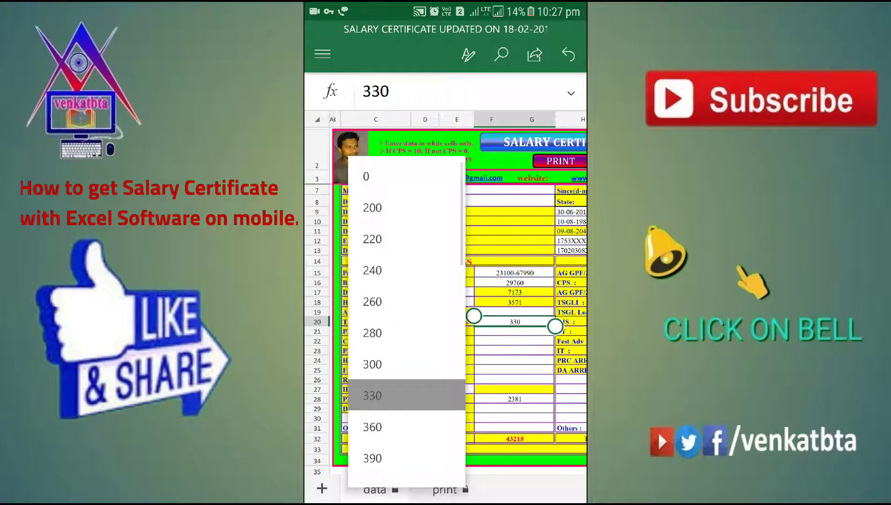
left_click(407, 395)
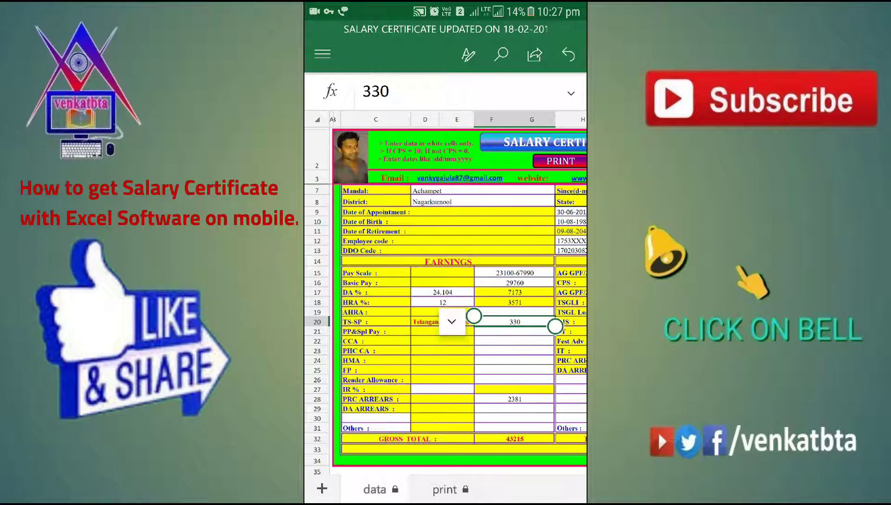
left_click(442, 369)
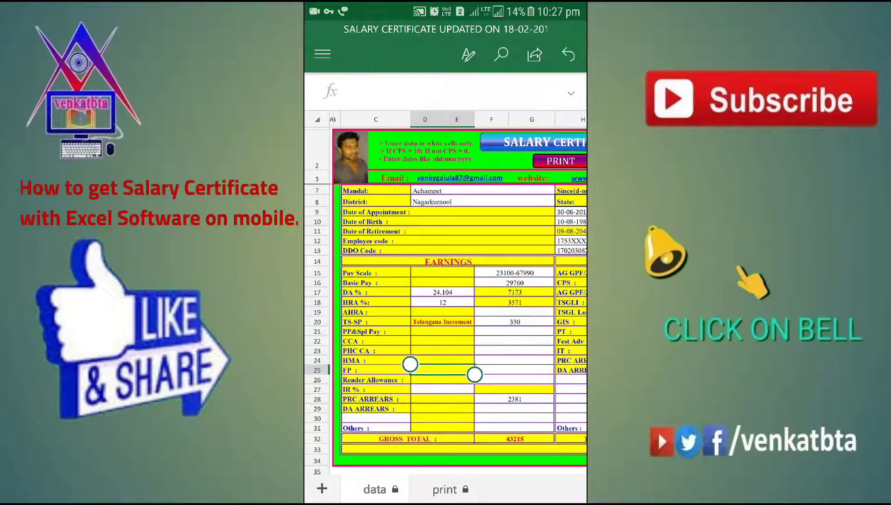
left_click(515, 322)
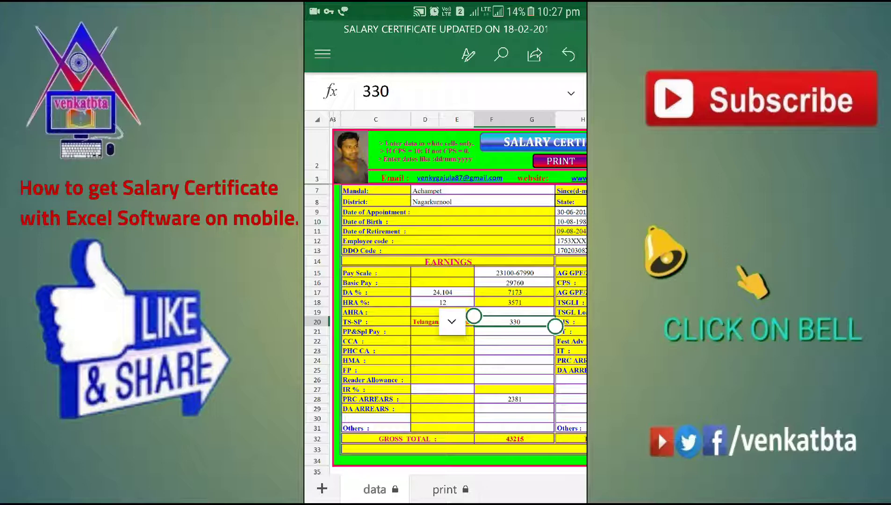
left_click(442, 370)
scroll(445, 327, "down", 3)
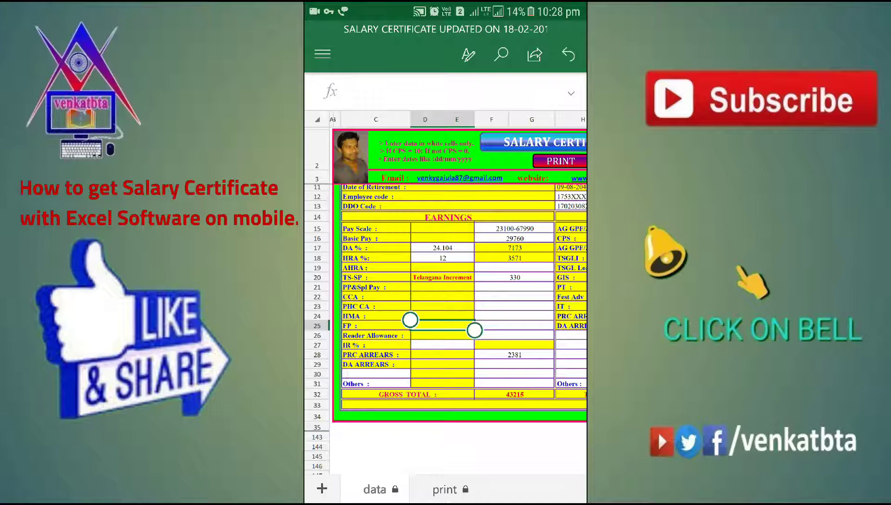
left_click(514, 306)
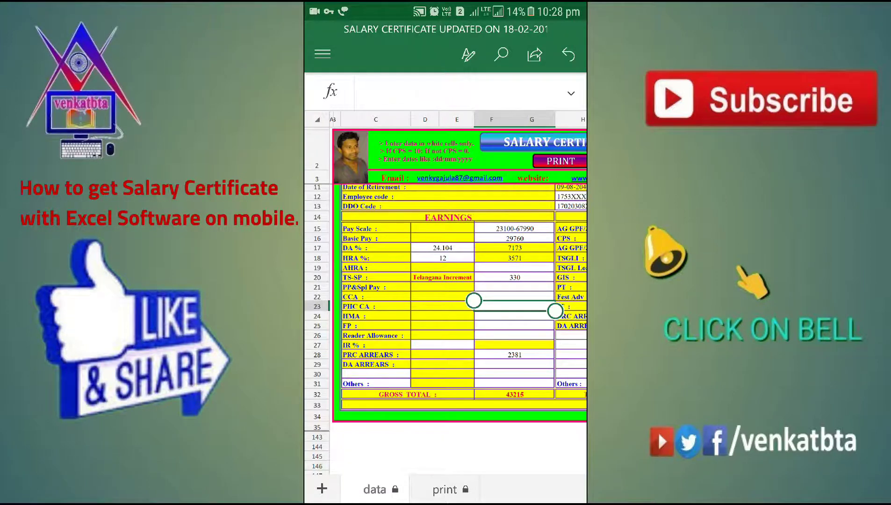
scroll(445, 328, "down", 1)
left_click(376, 320)
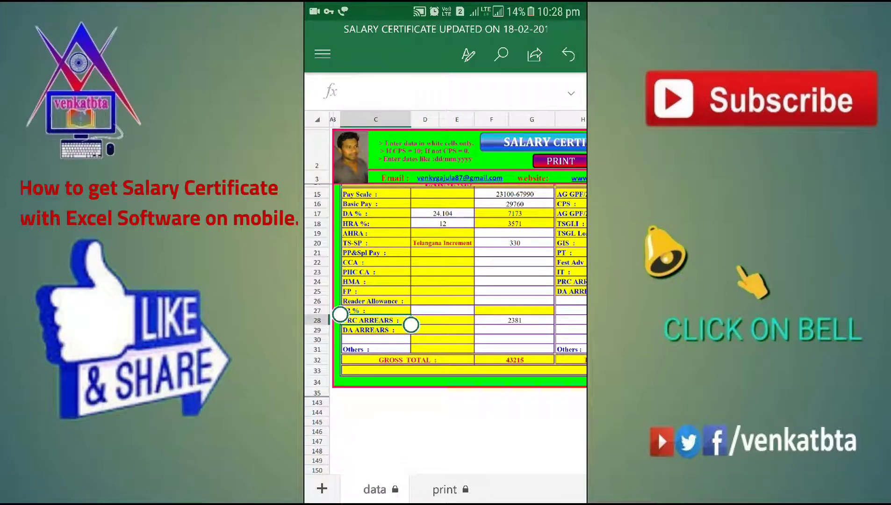
left_click(442, 309)
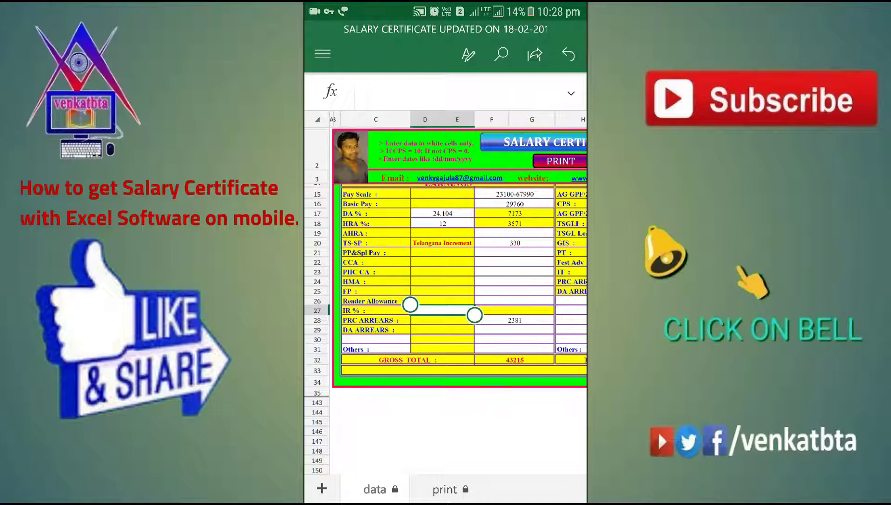
left_click(514, 310)
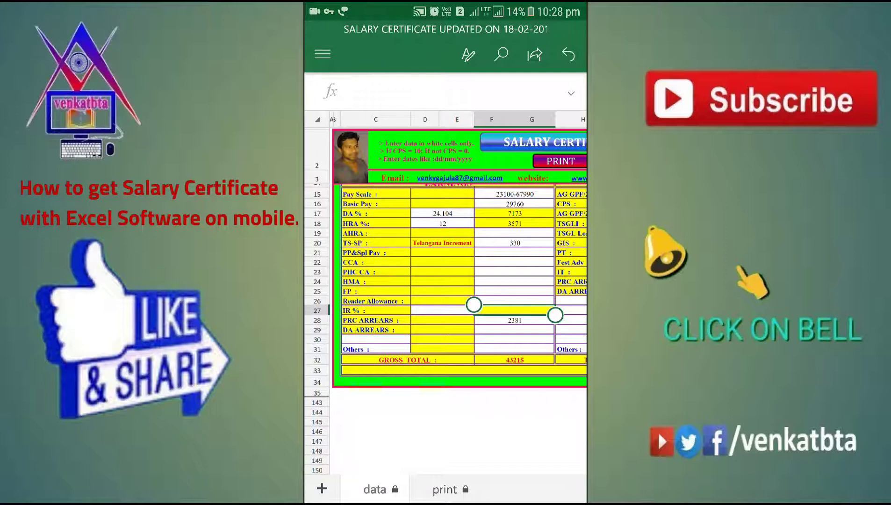
left_click(442, 320)
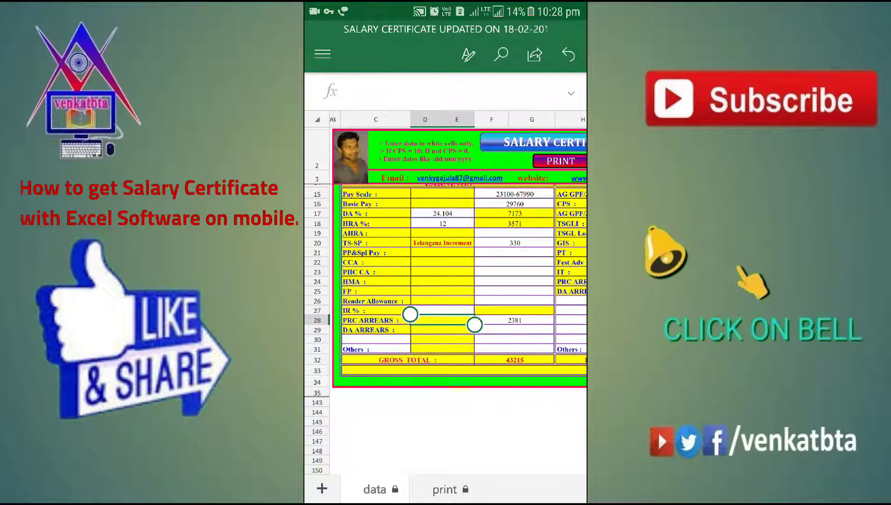
left_click(514, 310)
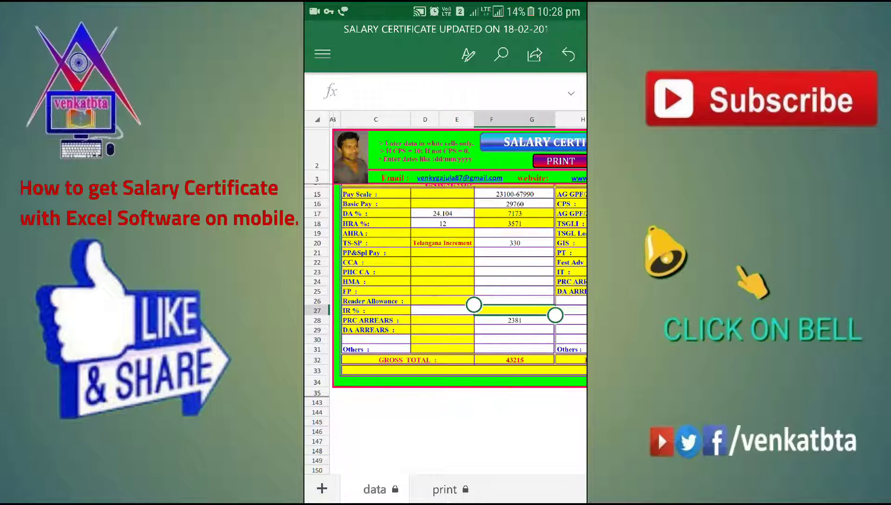
left_click(443, 320)
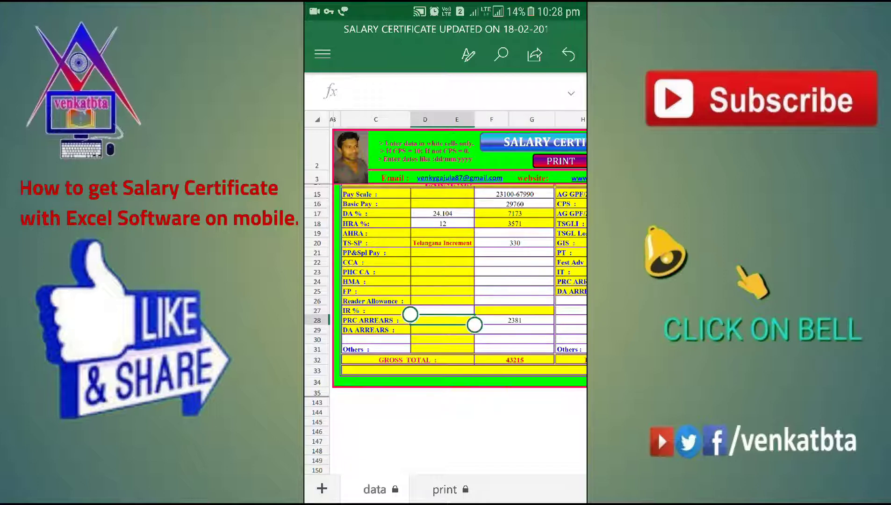
left_click(514, 319)
scroll(460, 290, "left", 1)
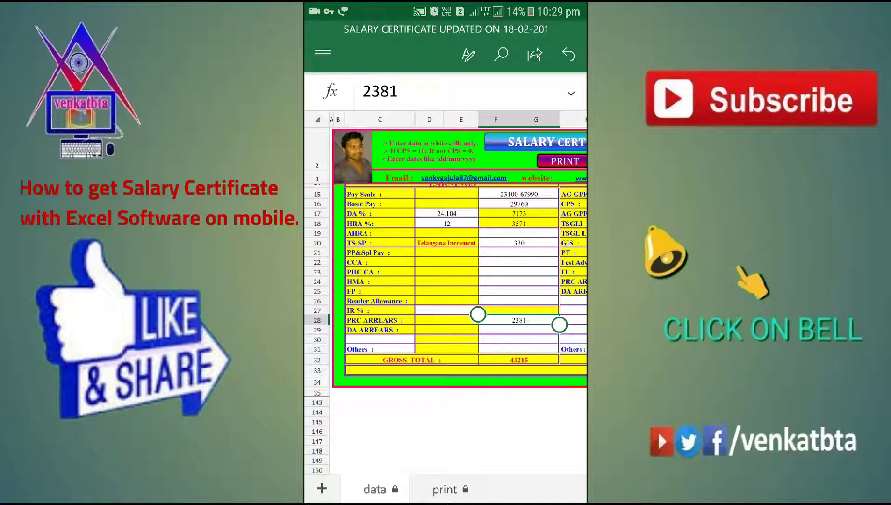
left_click(519, 329)
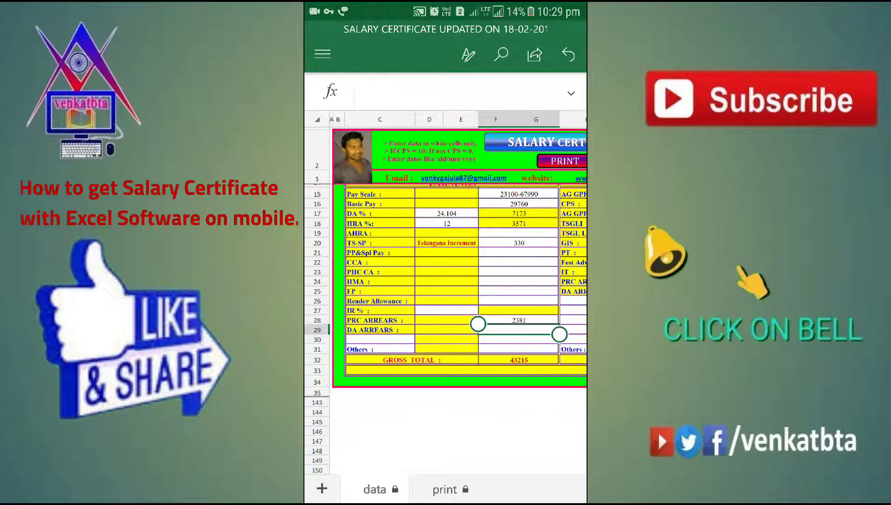
left_click(380, 340)
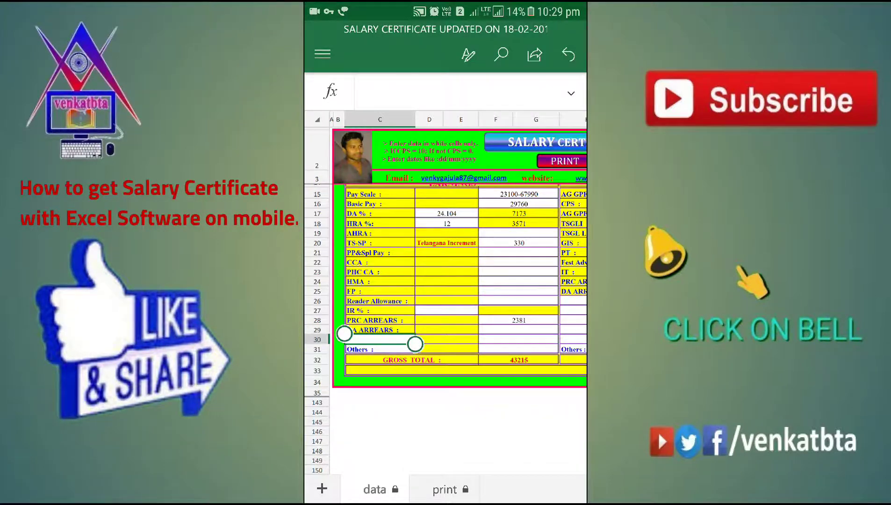
scroll(446, 280, "up", 2)
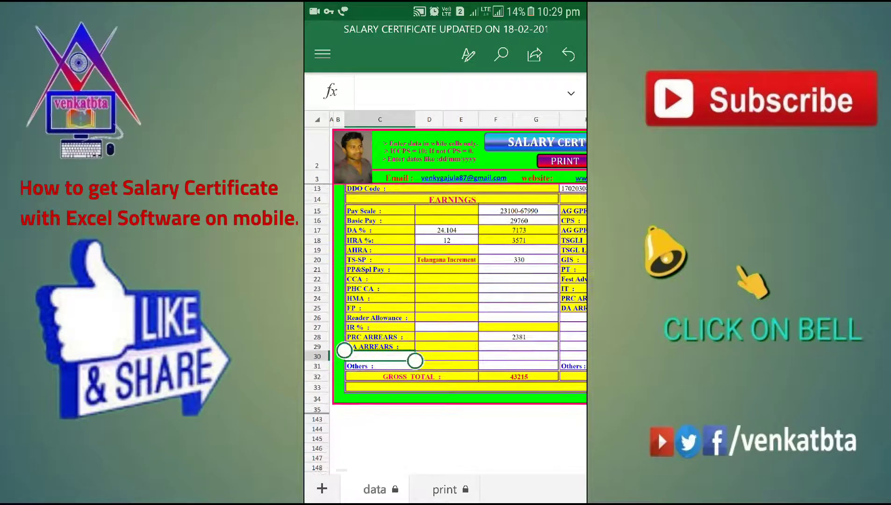
left_click(380, 366)
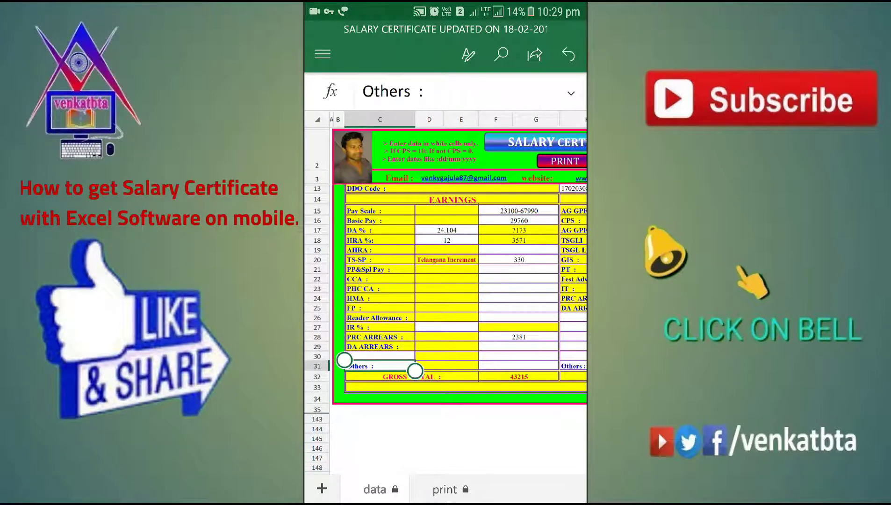
left_click(519, 366)
left_click_drag(468, 280, 455, 280)
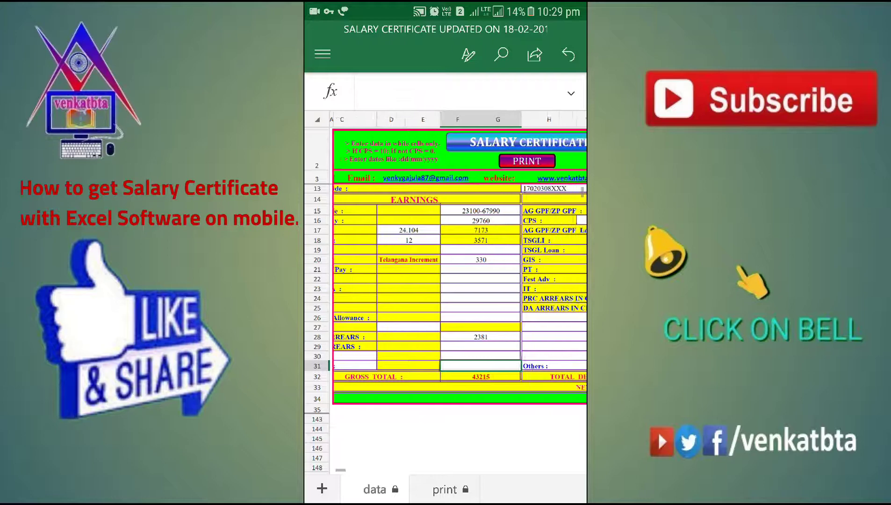
Step: Bring the DEDUCTIONS table into view and confirm the AG GPF/ZP GPF amount entry
left_click_drag(538, 281, 351, 281)
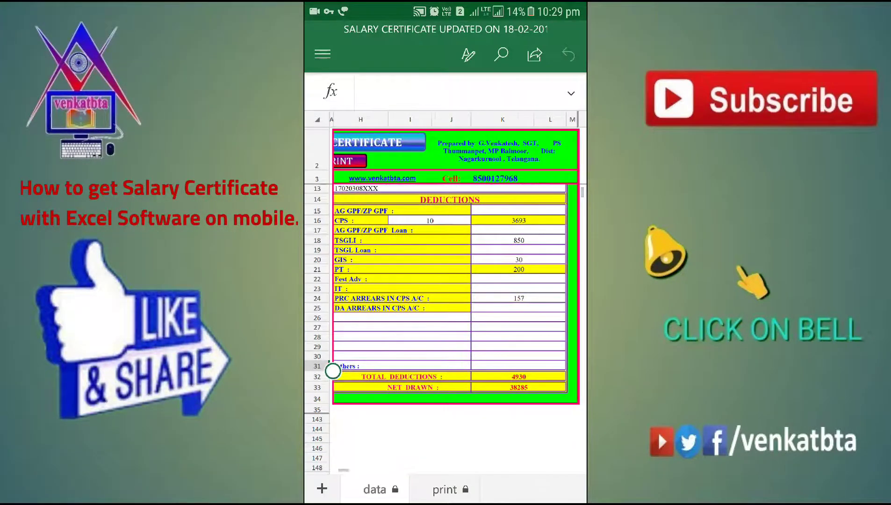
left_click_drag(397, 280, 426, 281)
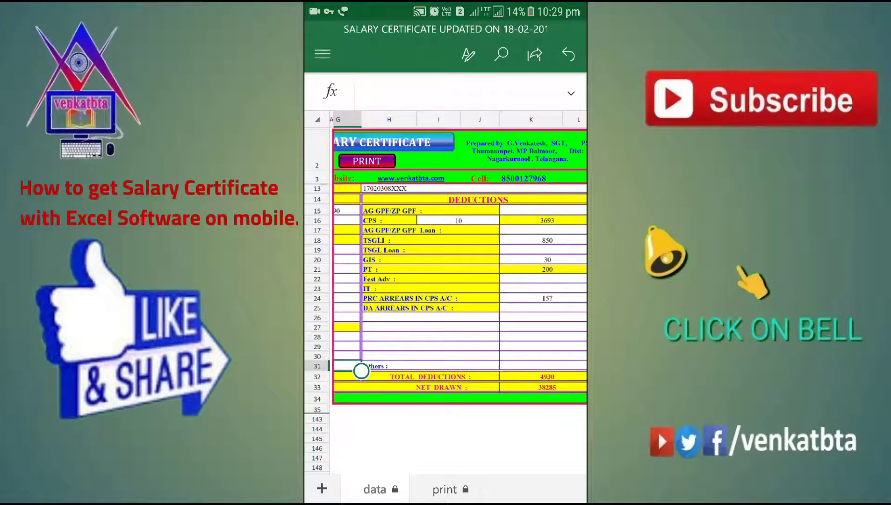
left_click(542, 210)
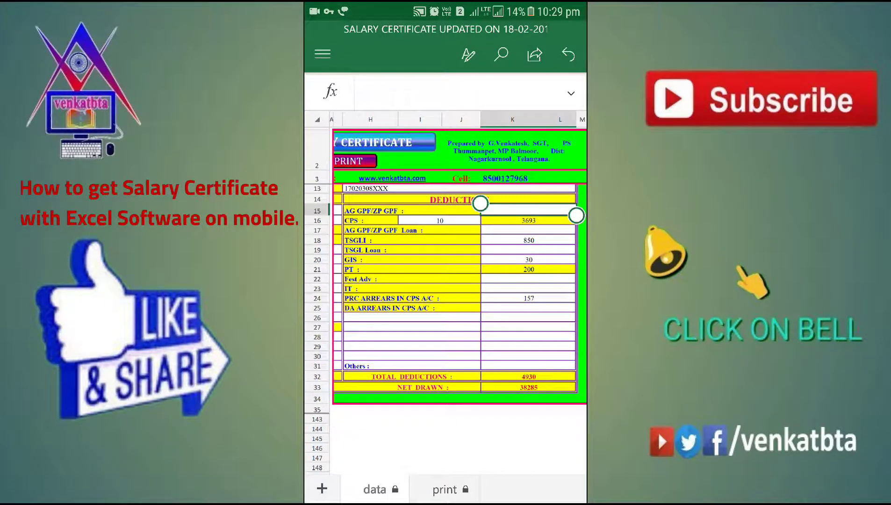
left_click(463, 91)
left_click(410, 485)
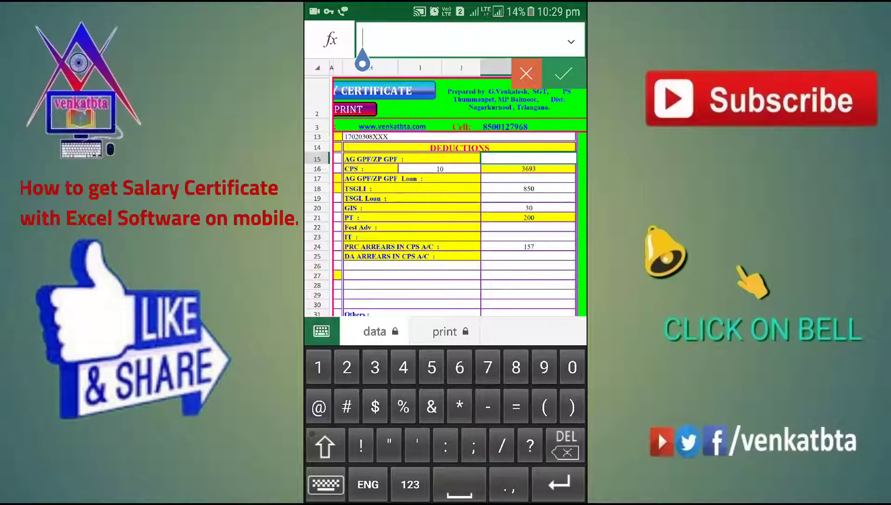
left_click(558, 485)
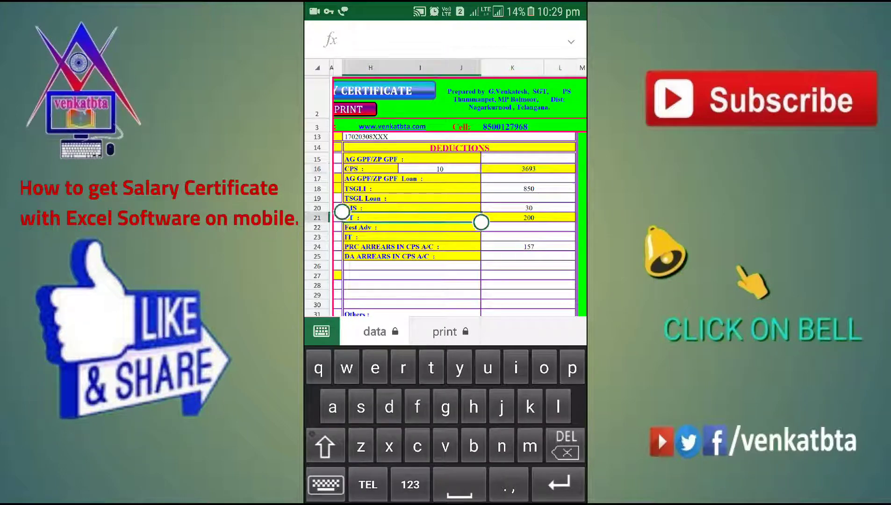
Step: Try CPS at 0 to see the totals change, then set it back to 10
left_click(440, 168)
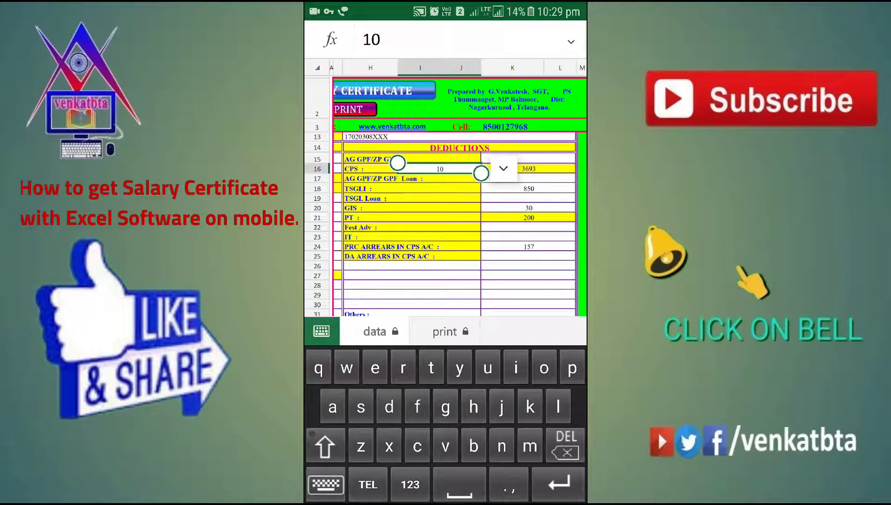
left_click(502, 168)
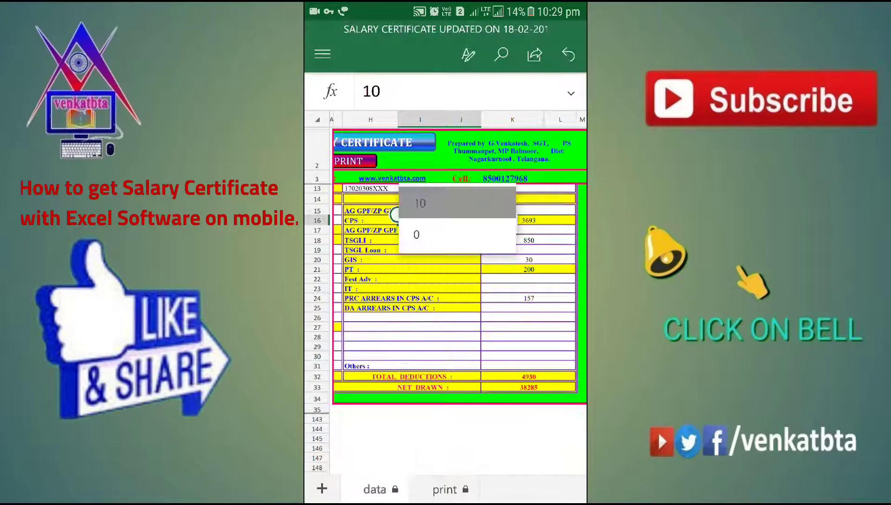
left_click(421, 204)
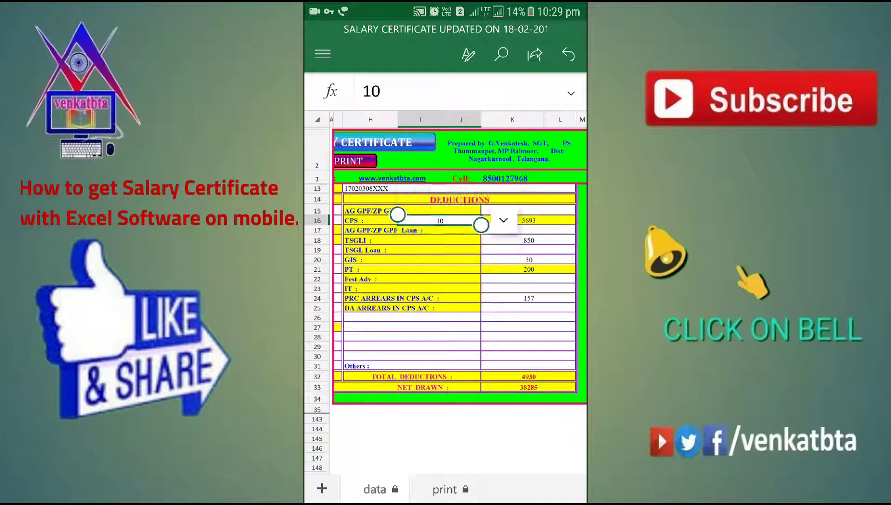
left_click(412, 260)
left_click(440, 220)
left_click(503, 219)
left_click(416, 286)
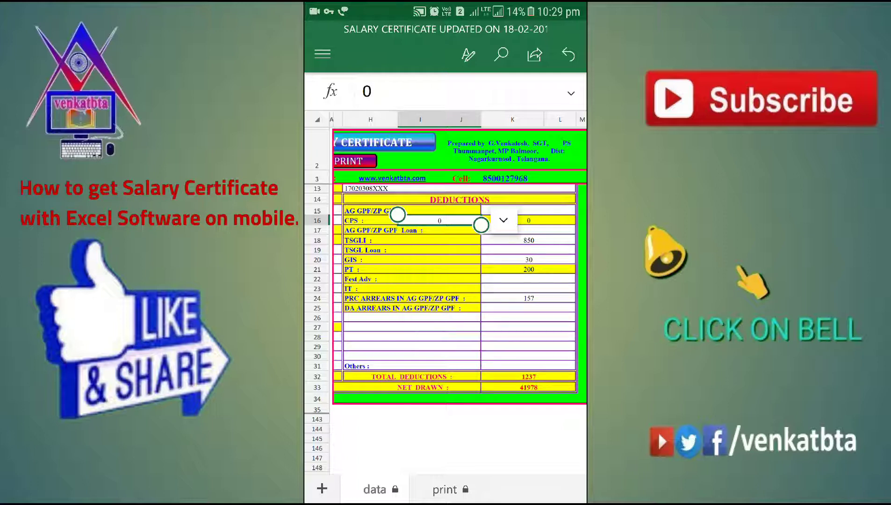
left_click(503, 220)
left_click(420, 255)
left_click(411, 270)
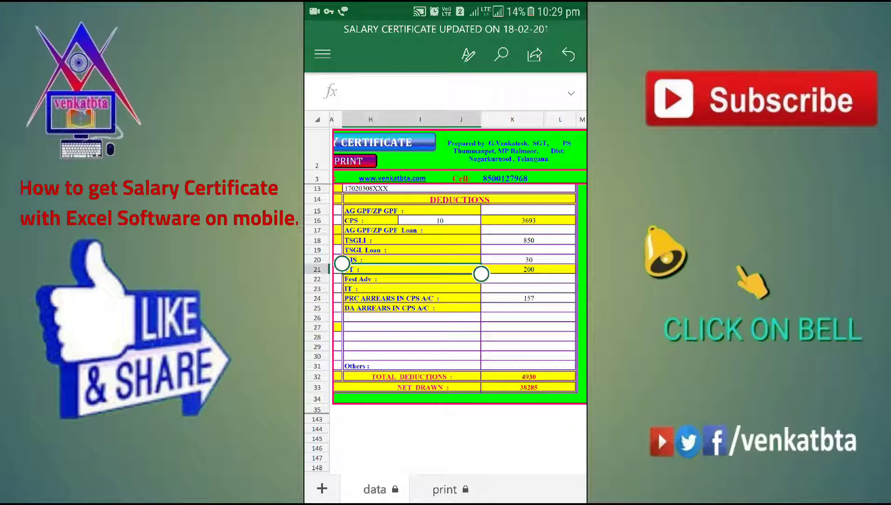
Step: Check deduction cells K17–K23, including TSGLI 850 and GIS 30
left_click(528, 230)
left_click(528, 240)
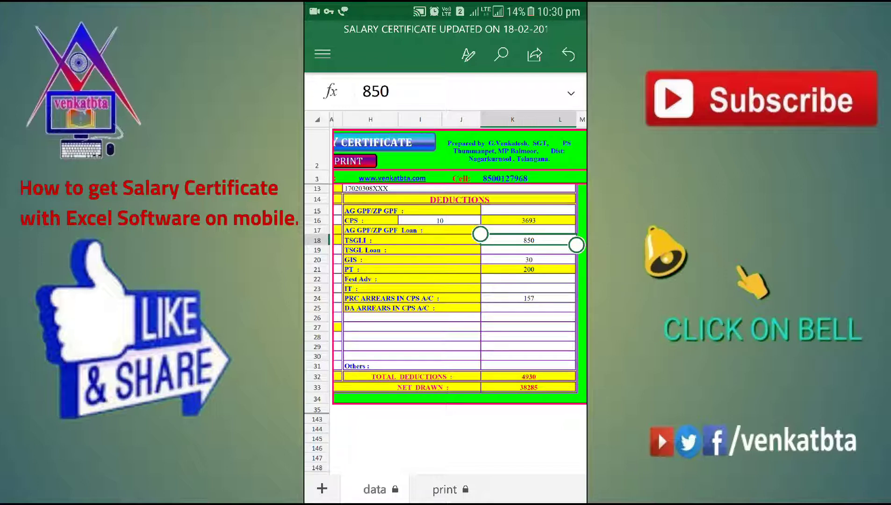
left_click(529, 249)
left_click(528, 259)
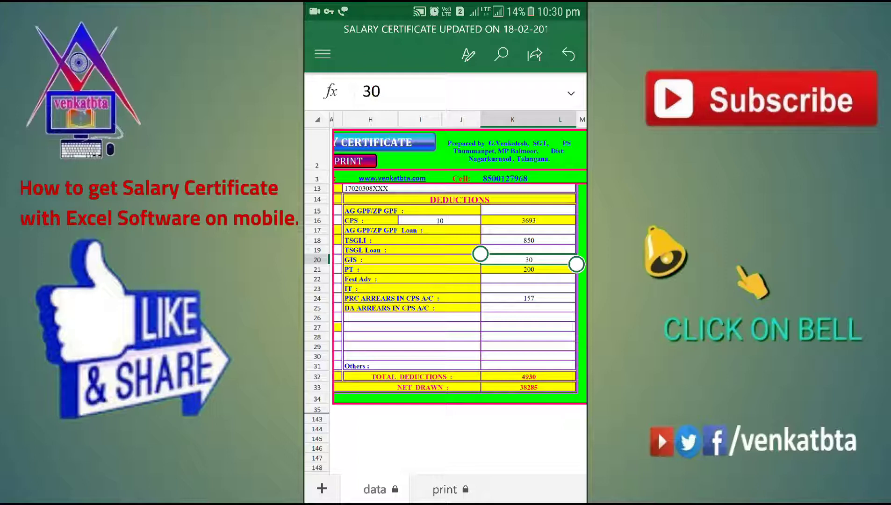
left_click(528, 269)
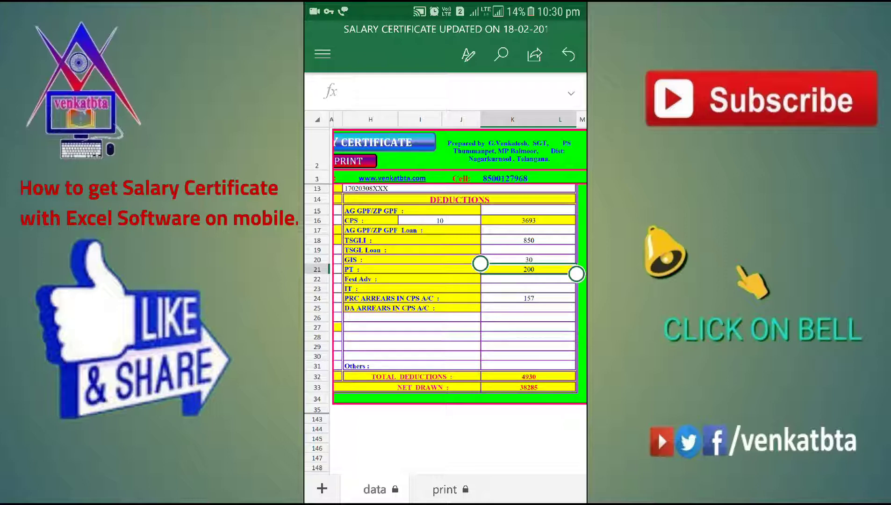
left_click(528, 278)
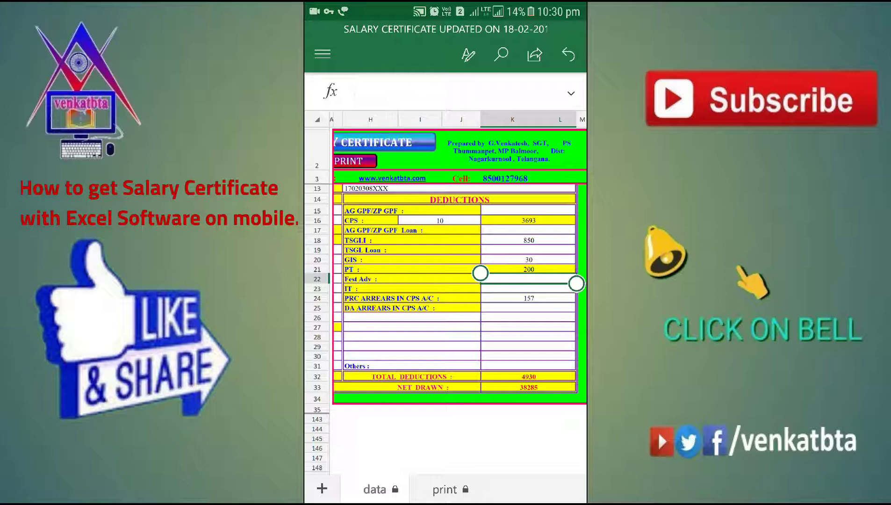
left_click(528, 289)
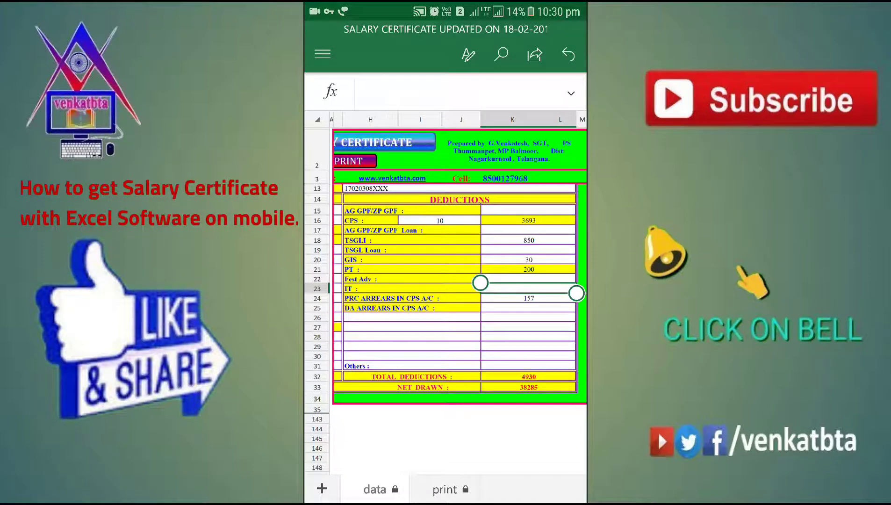
scroll(460, 290, "left", 5)
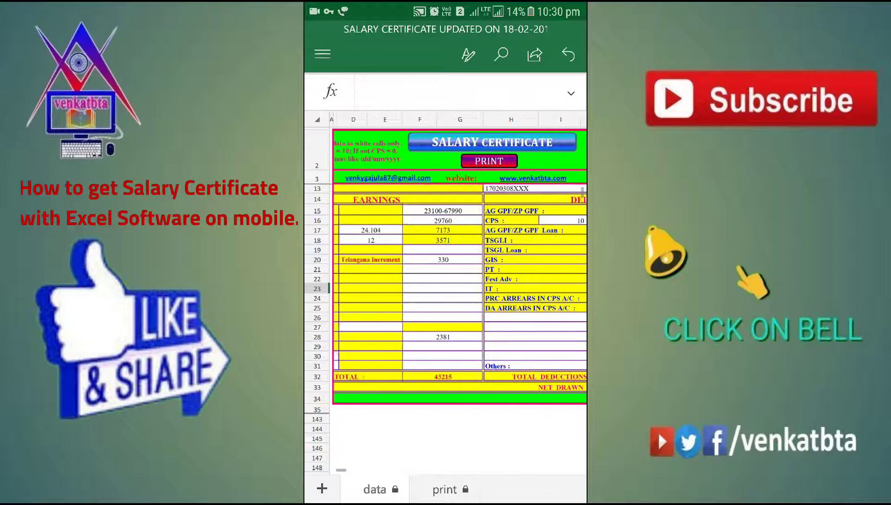
scroll(497, 283, "right", 5)
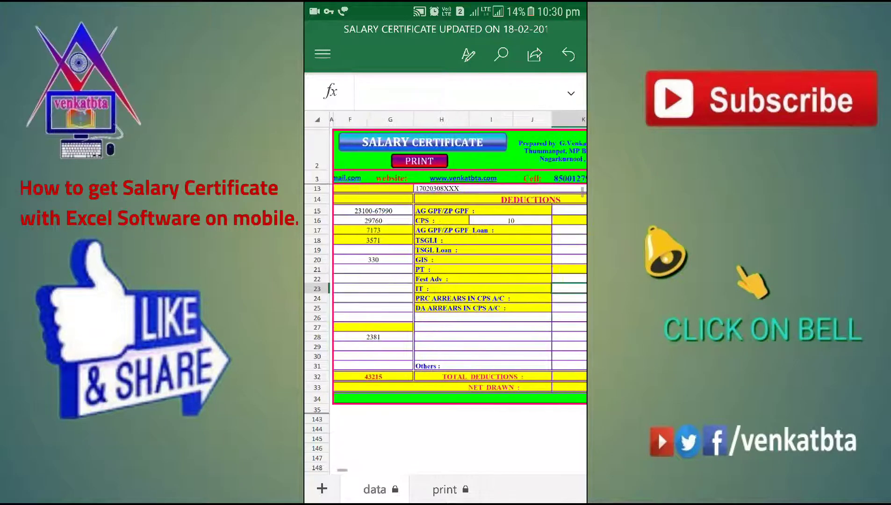
left_click_drag(498, 282, 473, 282)
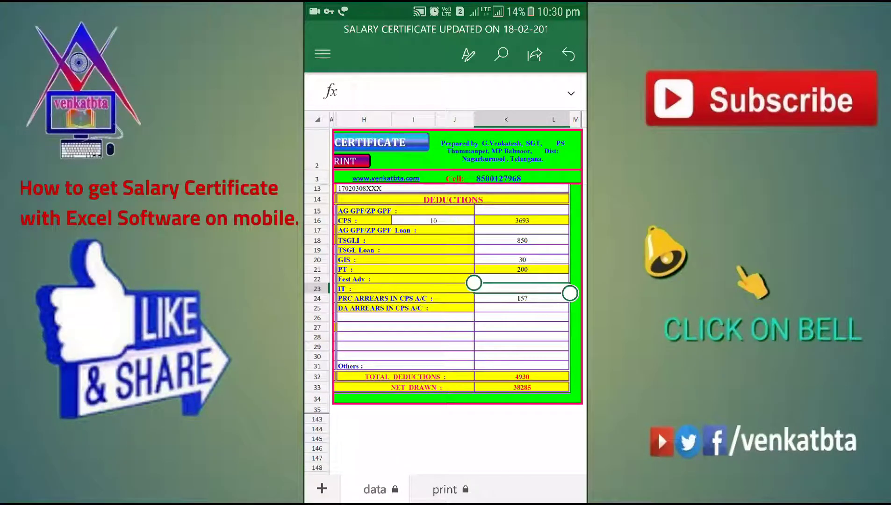
left_click(561, 299)
scroll(460, 290, "left", 5)
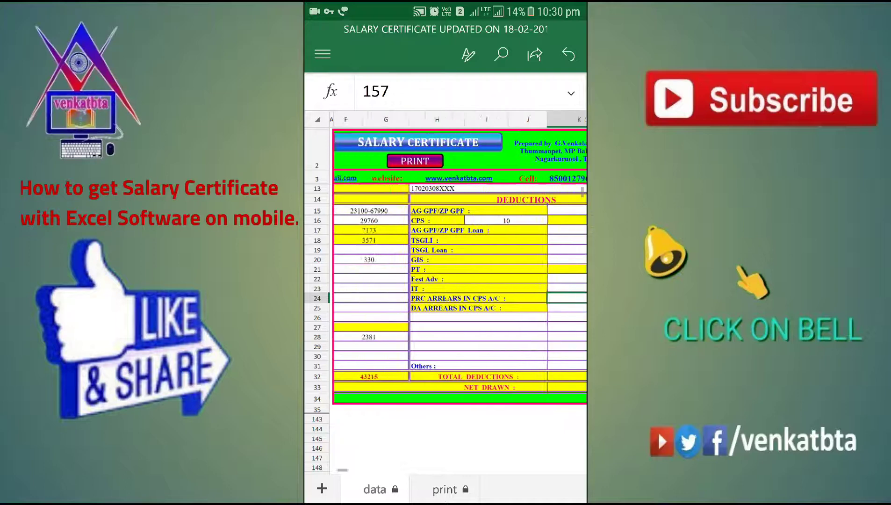
scroll(460, 290, "right", 5)
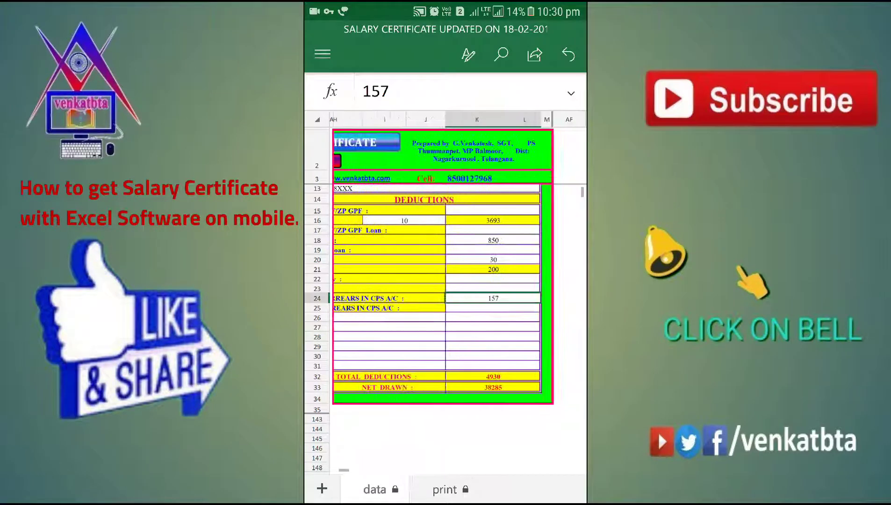
scroll(460, 290, "left", 5)
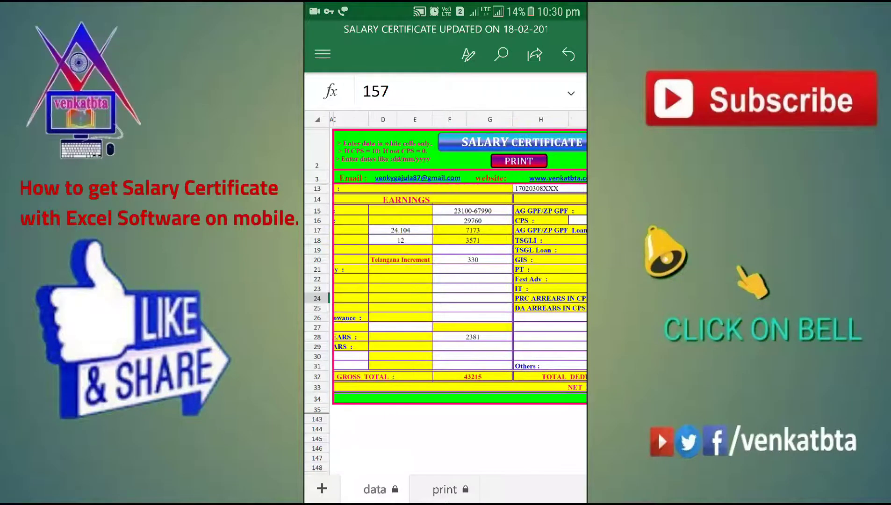
scroll(460, 290, "right", 3)
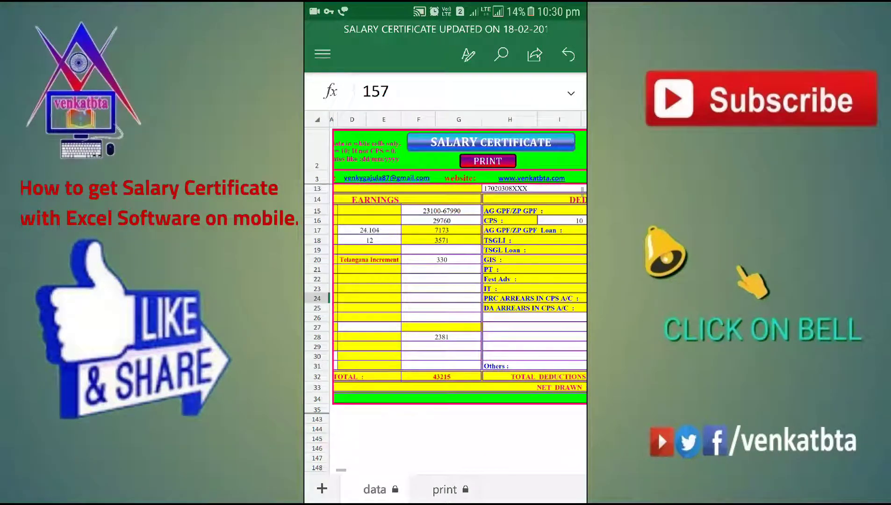
left_click(381, 337)
scroll(460, 290, "right", 3)
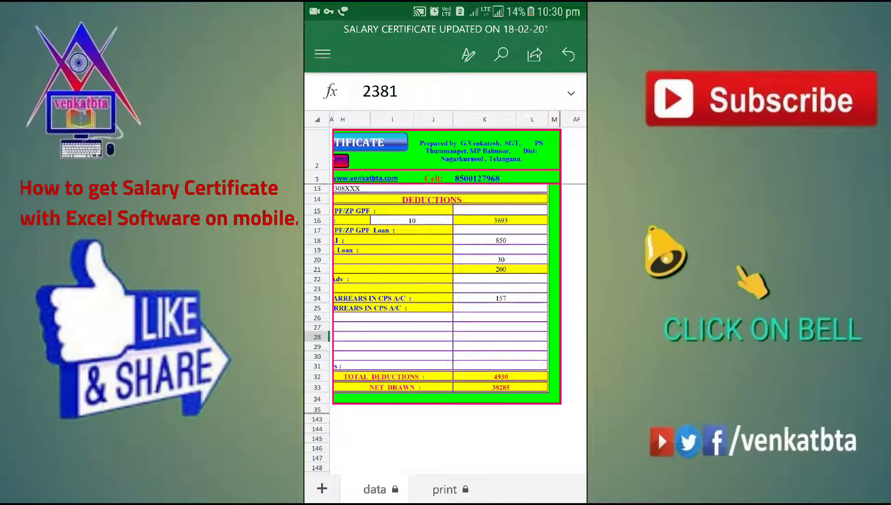
left_click(500, 298)
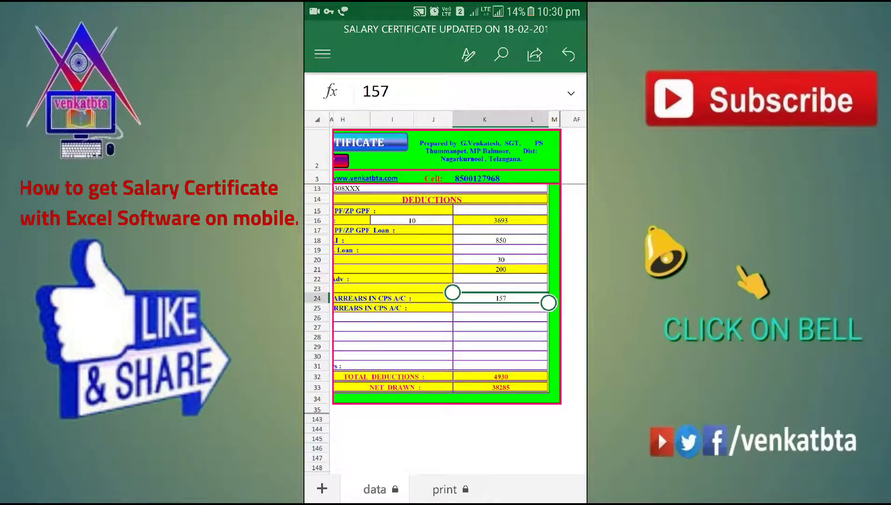
scroll(460, 289, "left", 5)
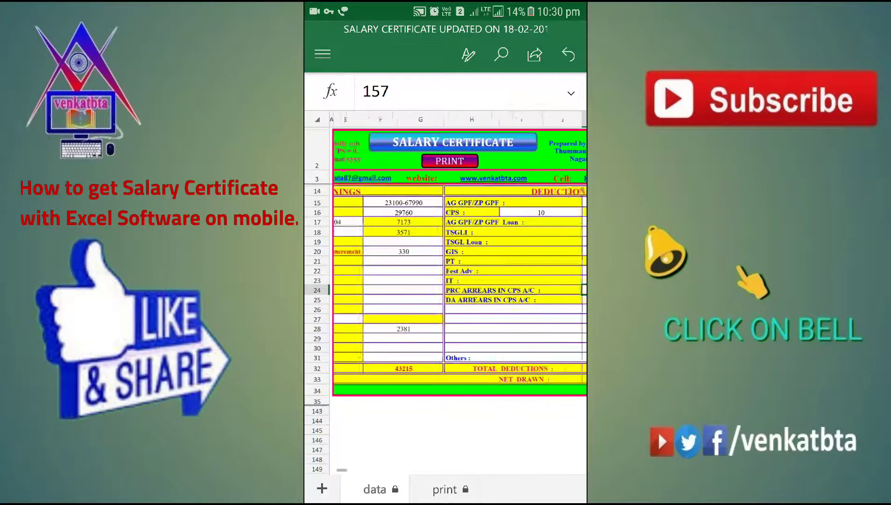
left_click(416, 329)
scroll(460, 290, "right", 5)
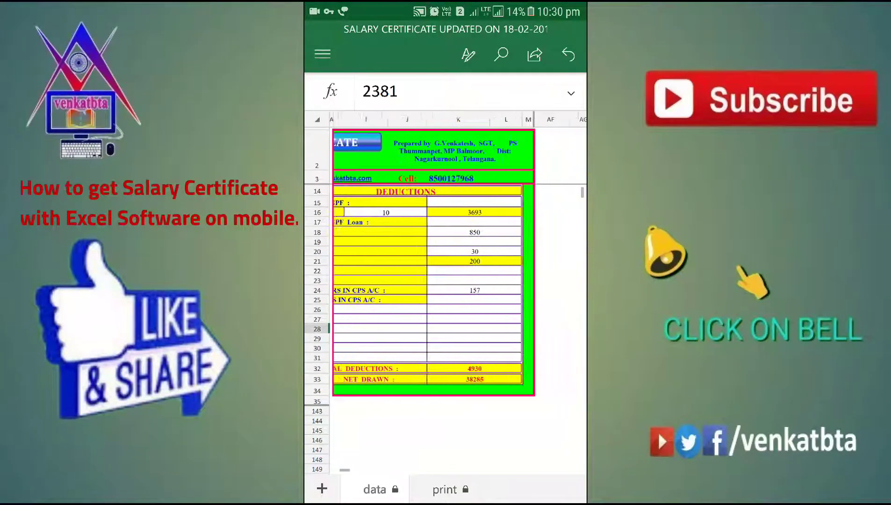
left_click(469, 289)
scroll(460, 290, "left", 2)
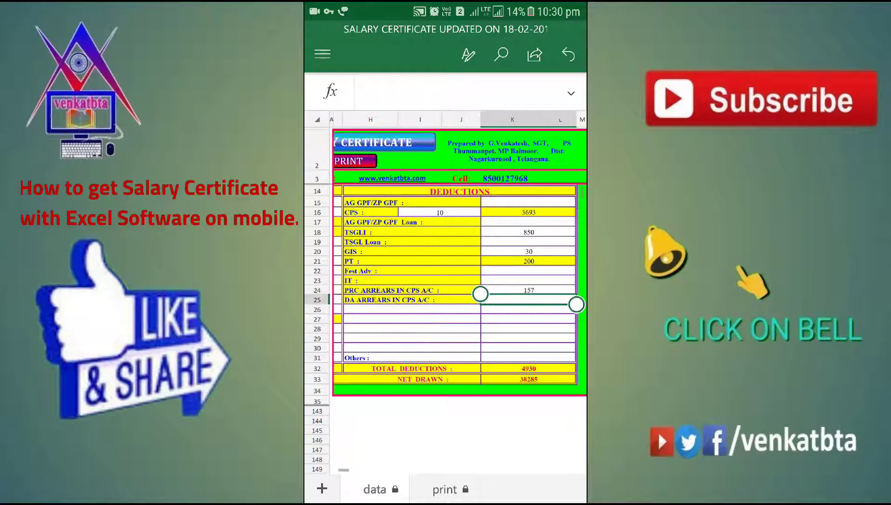
scroll(460, 290, "left", 5)
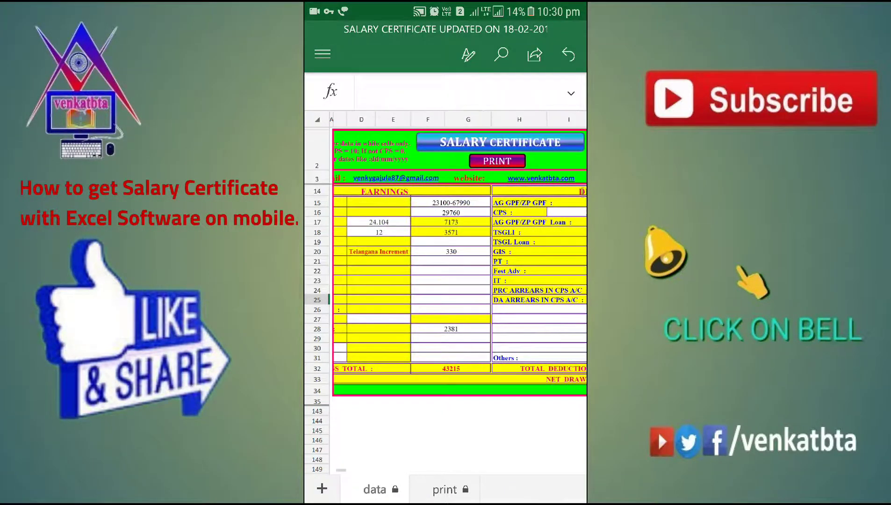
scroll(460, 290, "left", 2)
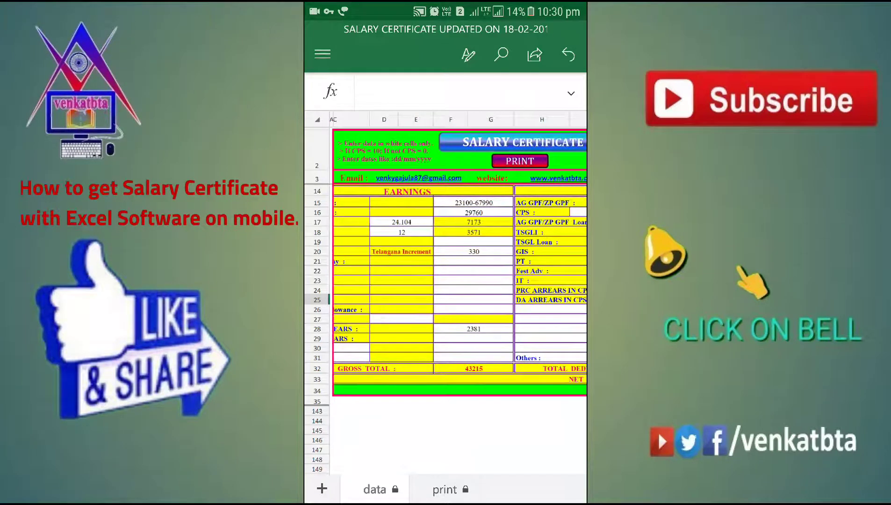
left_click(473, 338)
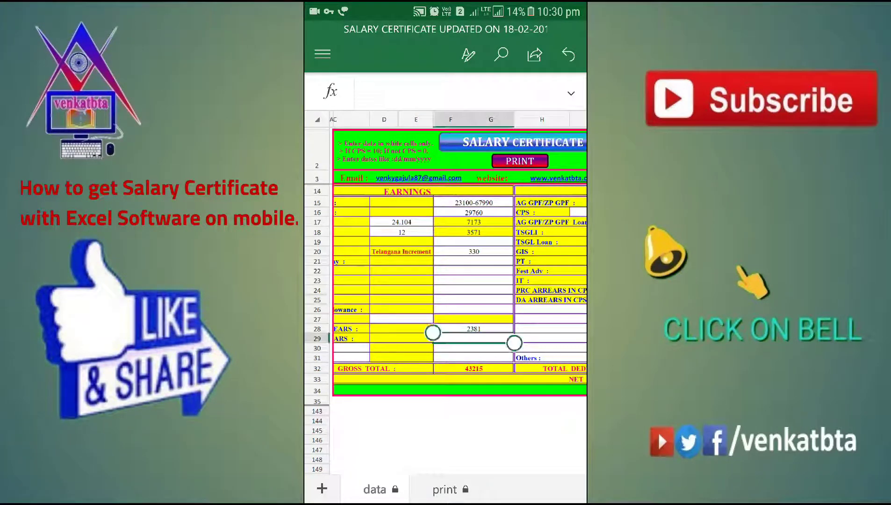
scroll(459, 289, "right", 3)
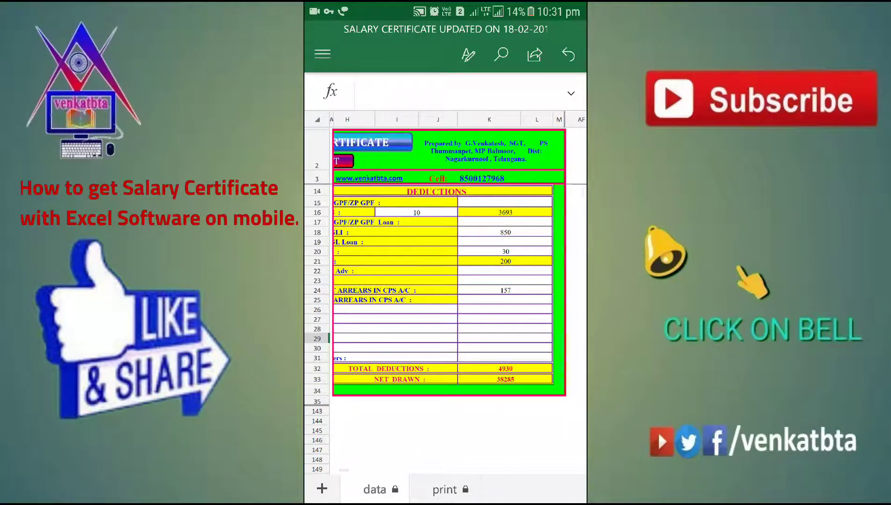
left_click(505, 300)
scroll(460, 290, "left", 3)
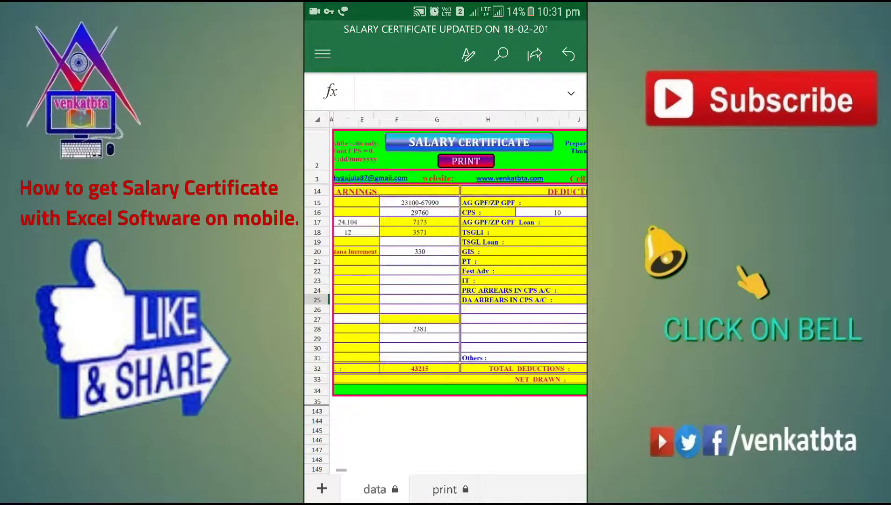
left_click(438, 338)
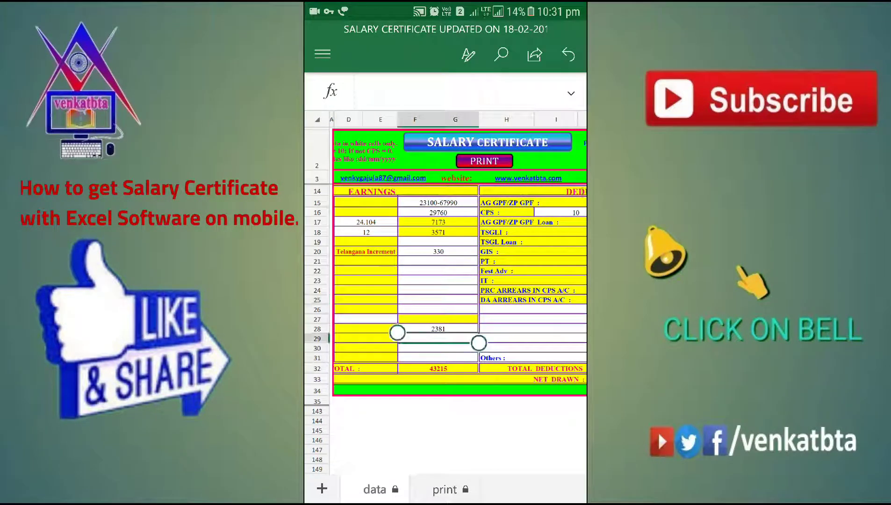
scroll(460, 290, "right", 4)
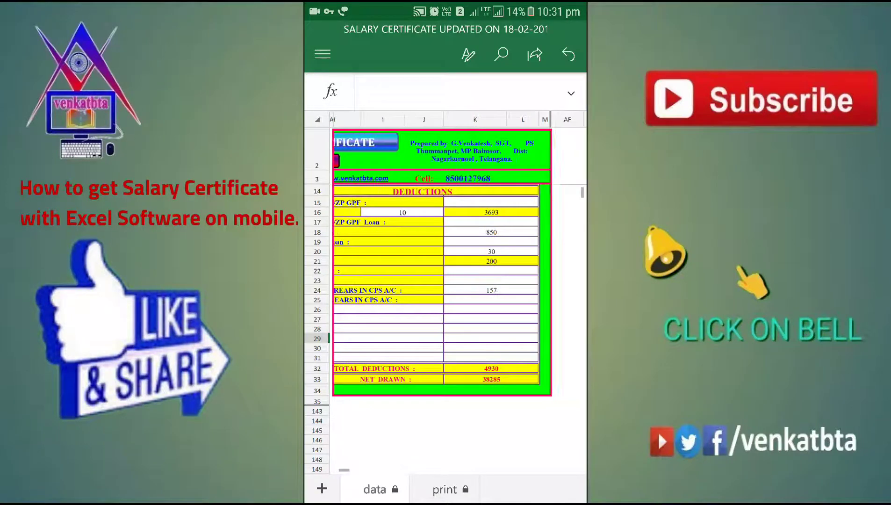
left_click(490, 299)
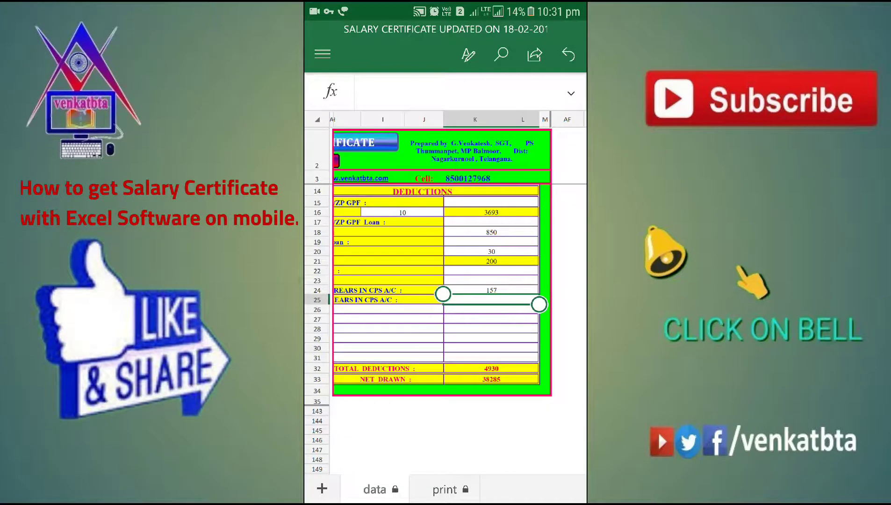
scroll(445, 290, "left", 3)
left_click(456, 258)
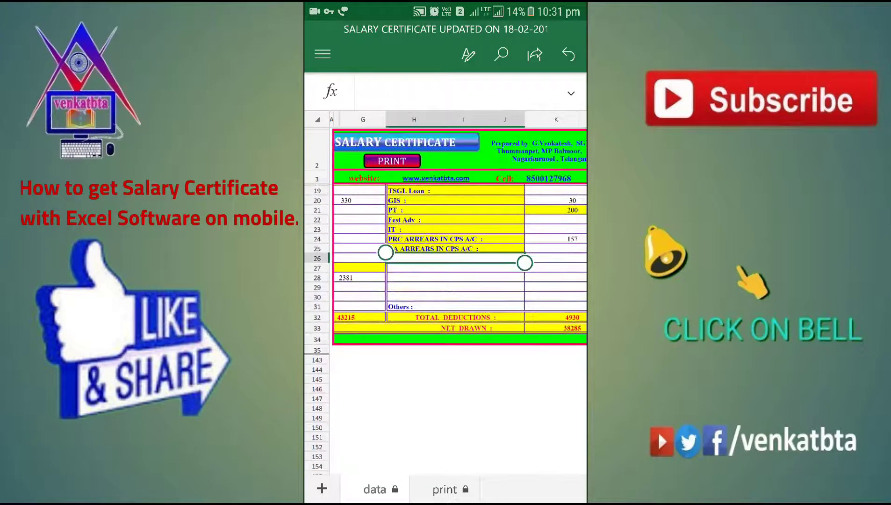
left_click(456, 297)
scroll(445, 289, "right", 2)
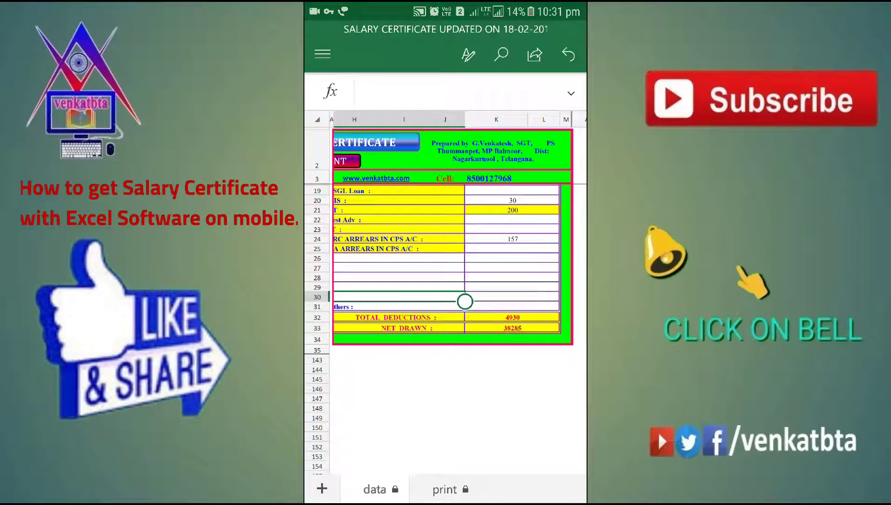
left_click(513, 258)
scroll(445, 289, "down", 3)
scroll(460, 206, "left", 5)
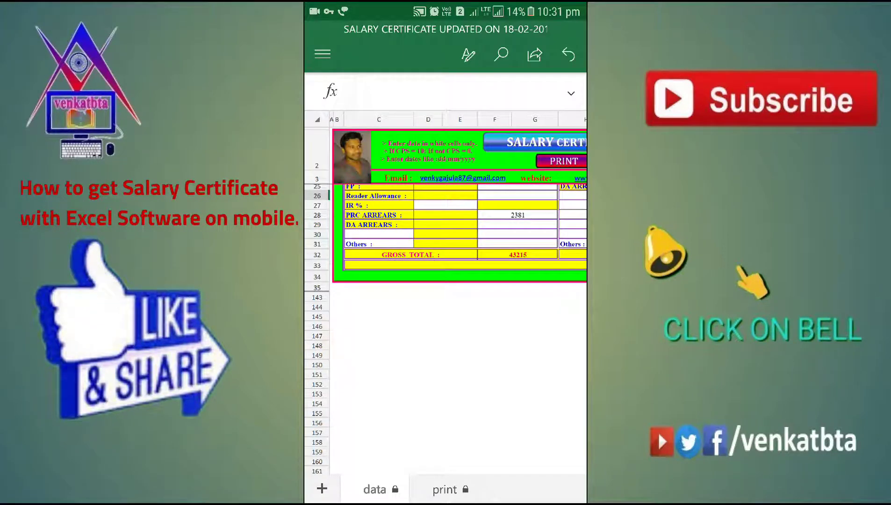
left_click(517, 254)
scroll(460, 234, "up", 2)
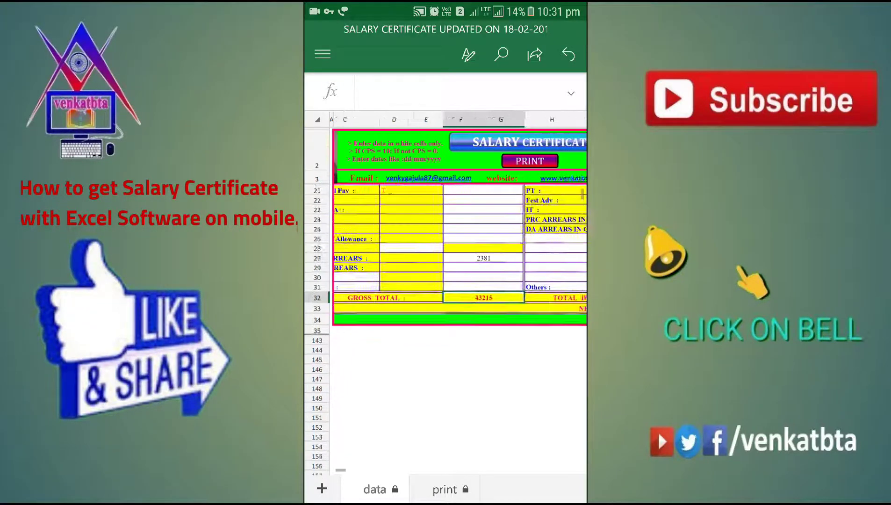
scroll(460, 252, "right", 4)
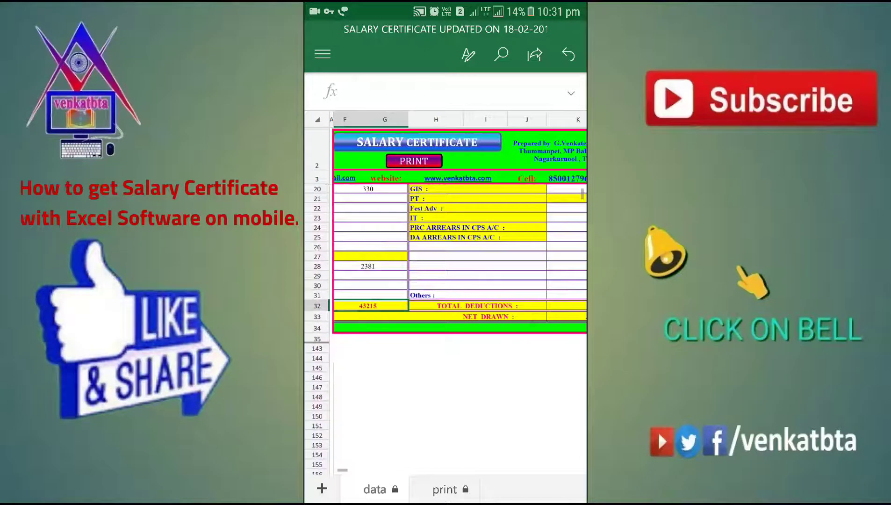
scroll(460, 252, "right", 3)
left_click(484, 306)
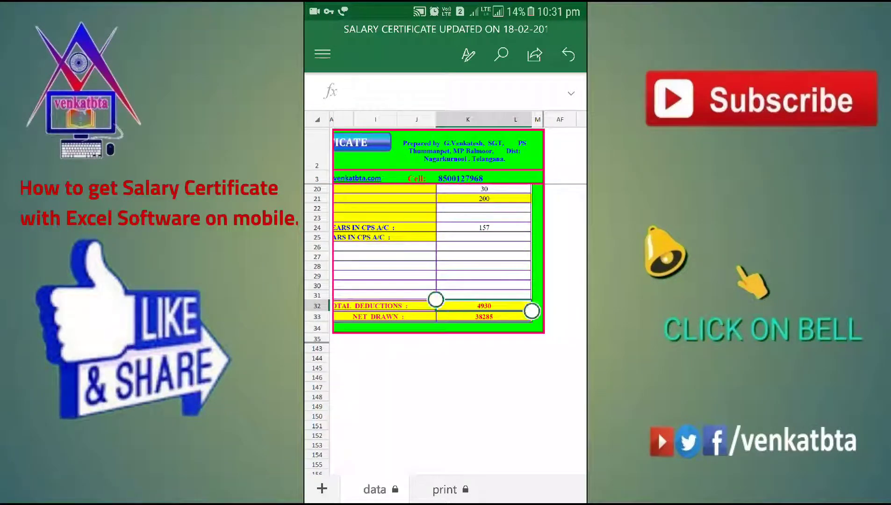
scroll(458, 253, "left", 2)
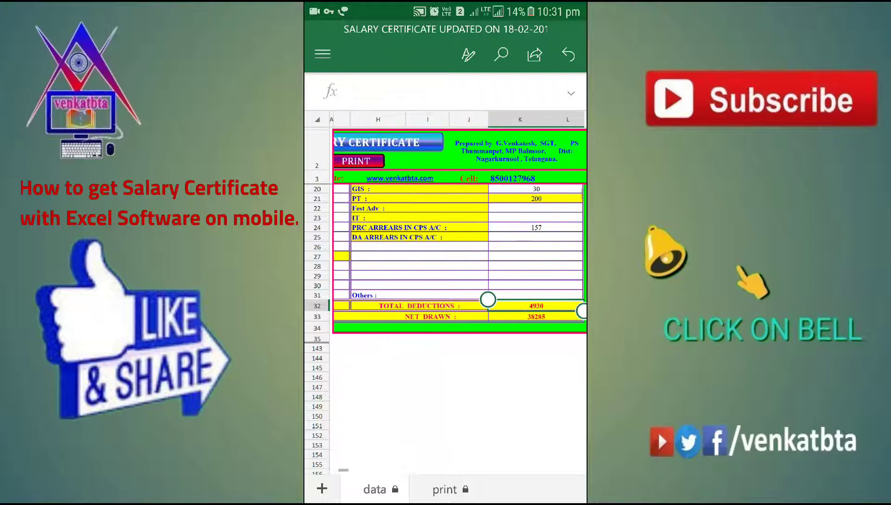
left_click(536, 317)
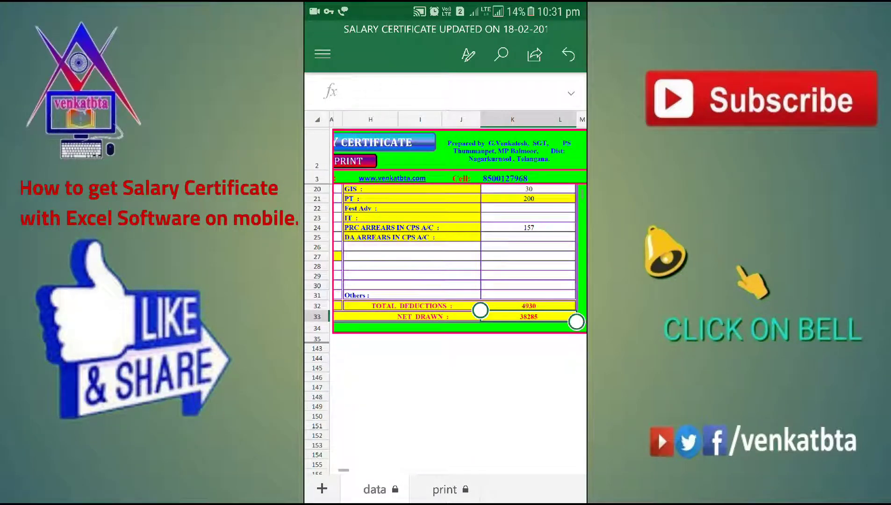
scroll(458, 253, "left", 1)
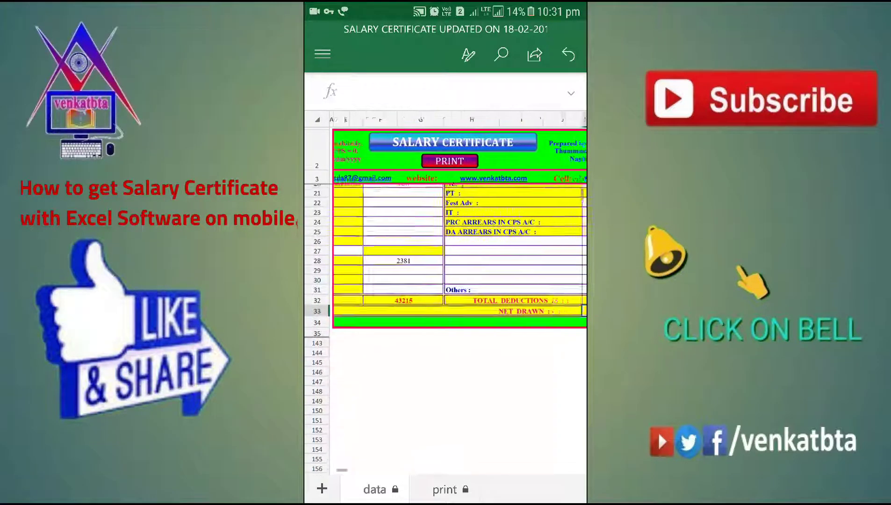
left_click(528, 323)
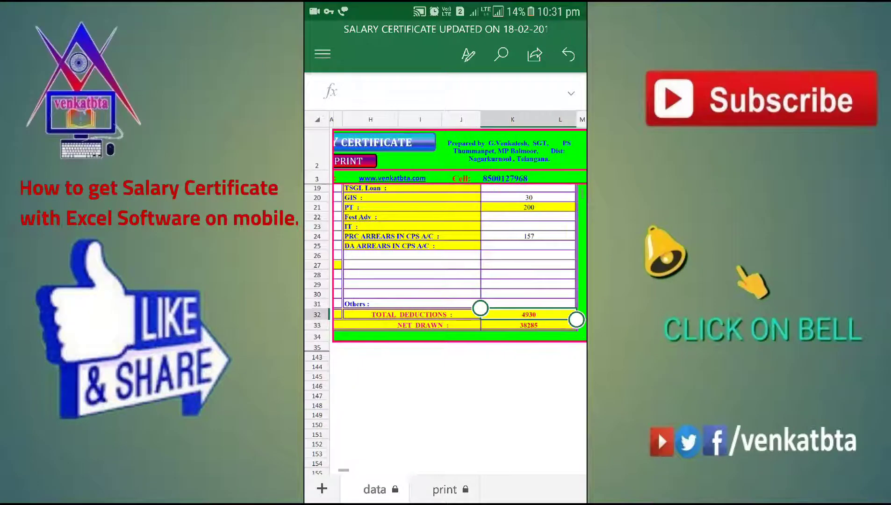
left_click(512, 386)
left_click(529, 325)
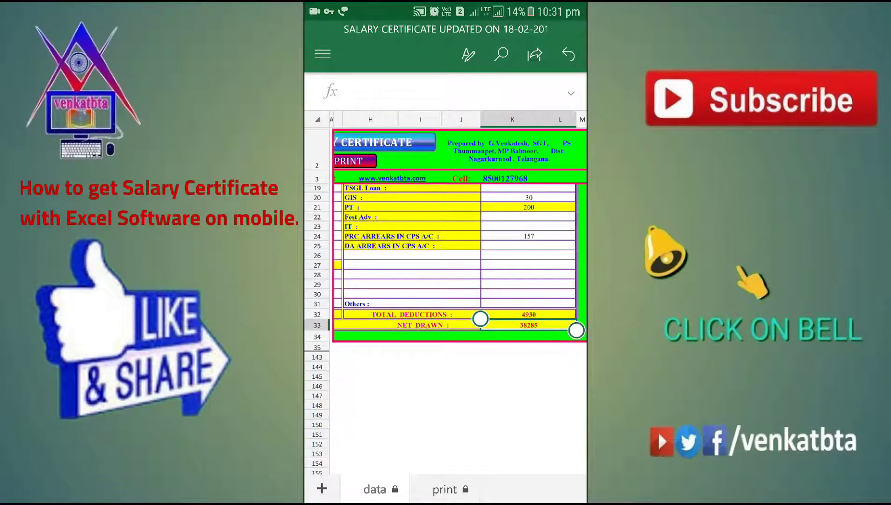
scroll(458, 327, "up", 10)
scroll(458, 327, "left", 5)
scroll(458, 304, "left", 3)
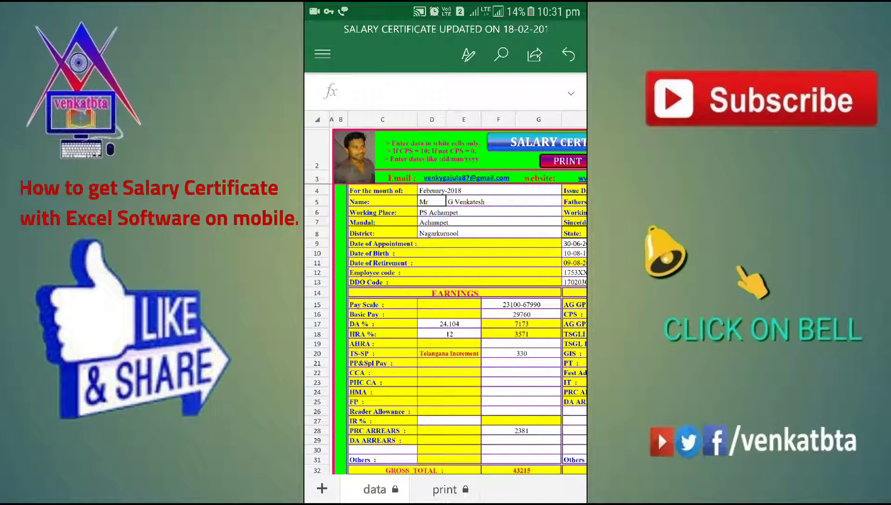
Step: Switch to the print sheet and scroll through the salary certificate
left_click(445, 489)
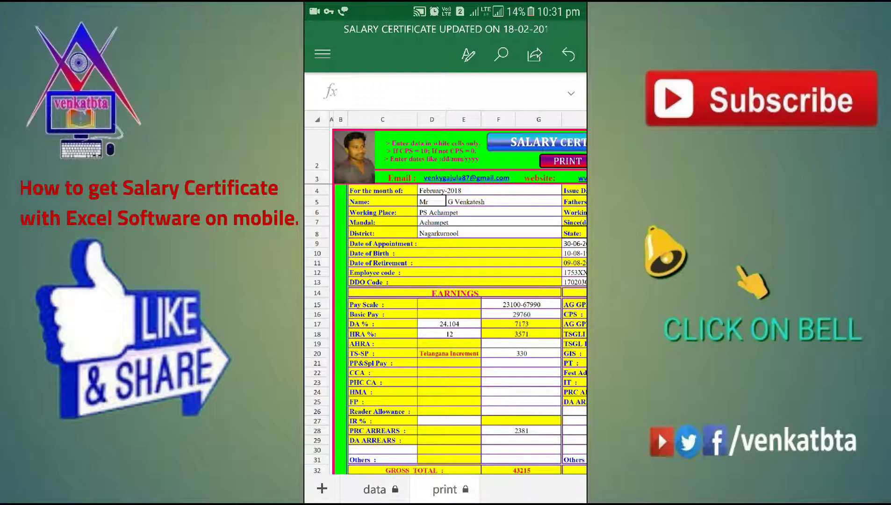
scroll(445, 292, "down", 5)
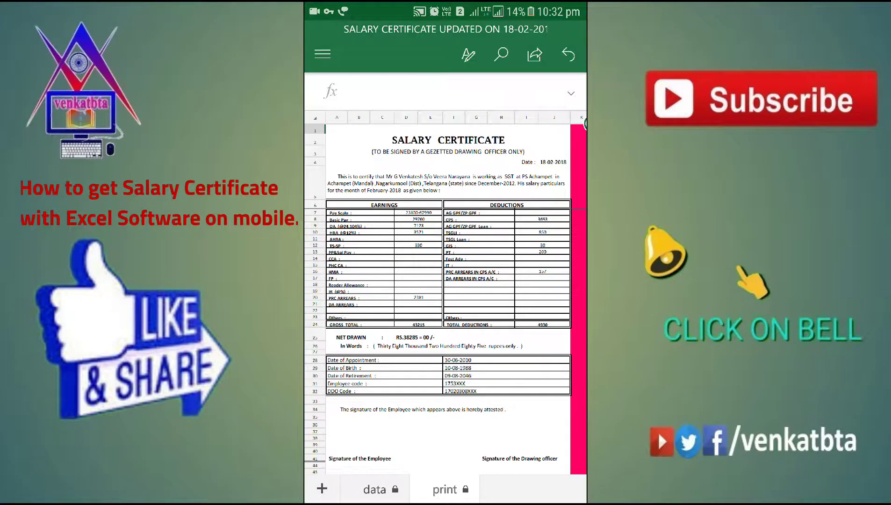
scroll(445, 293, "up", 3)
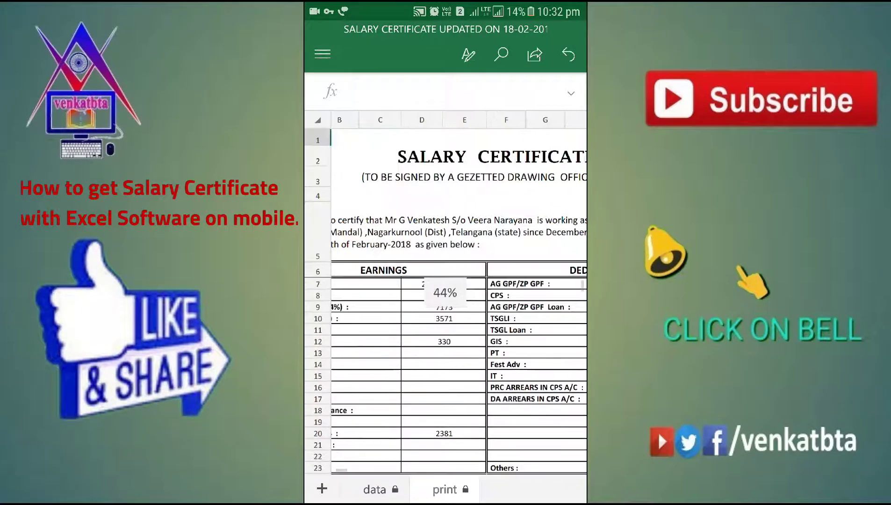
scroll(445, 327, "left", 2)
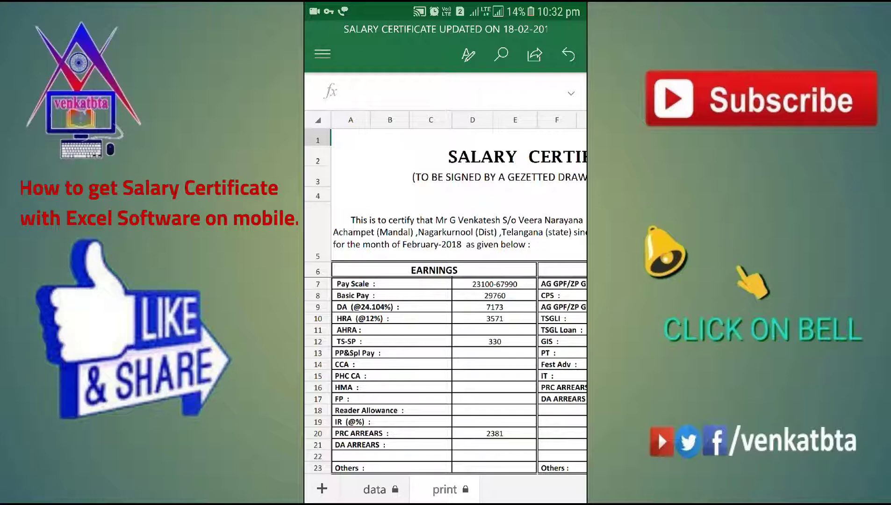
scroll(446, 374, "down", 3)
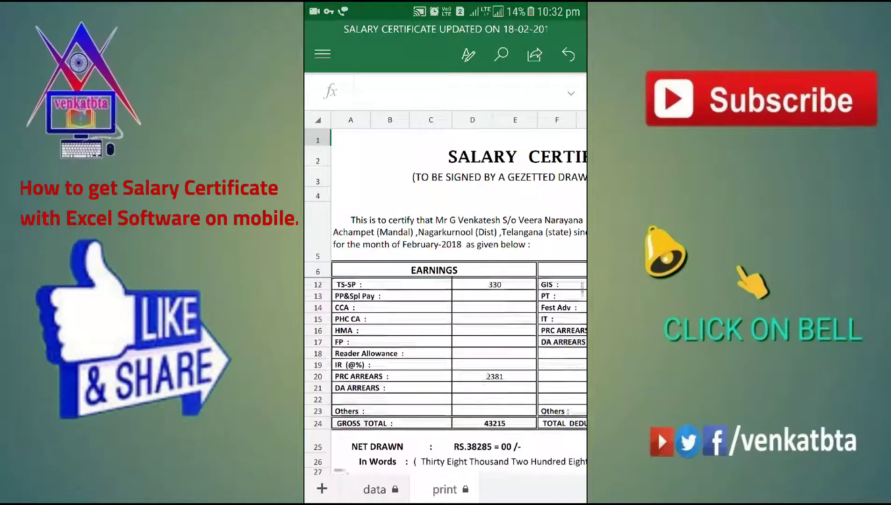
scroll(446, 374, "down", 2)
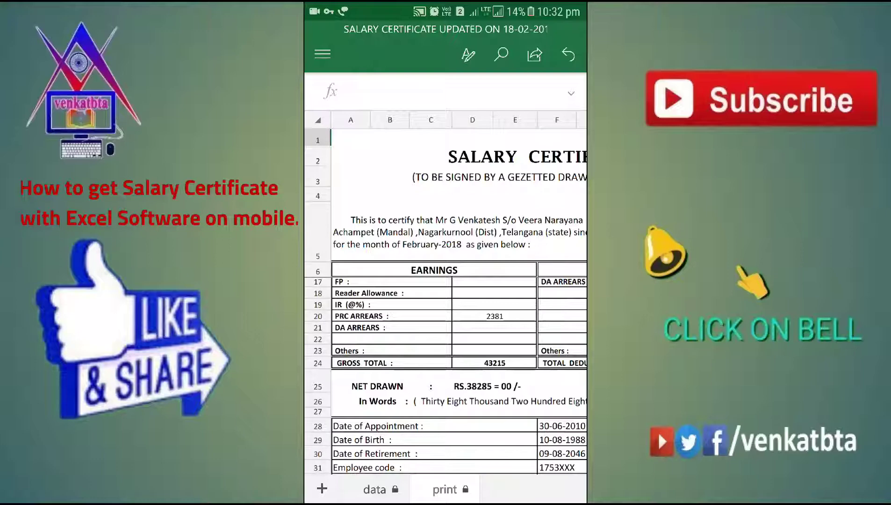
scroll(446, 369, "up", 5)
scroll(446, 370, "right", 3)
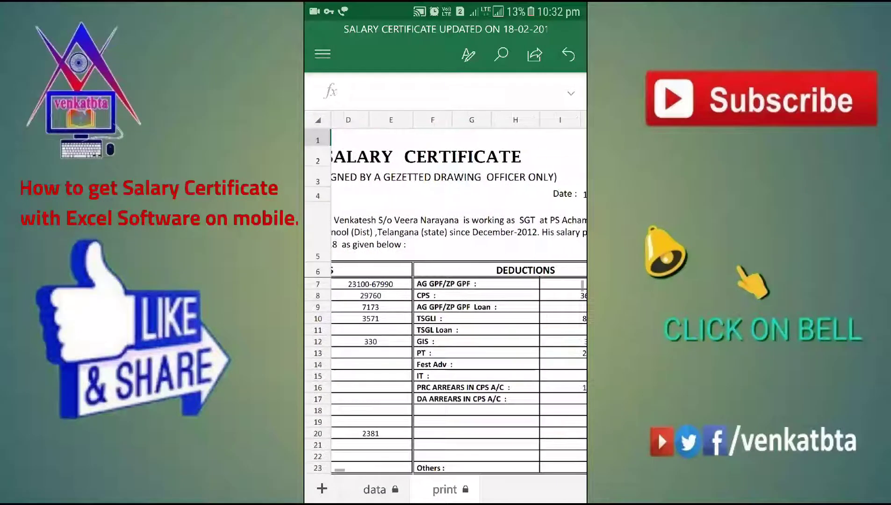
scroll(446, 304, "right", 3)
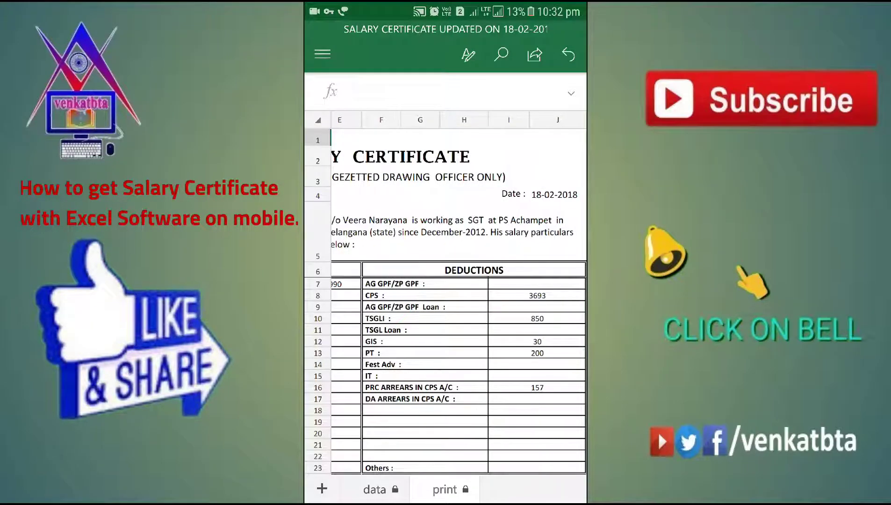
scroll(446, 374, "down", 4)
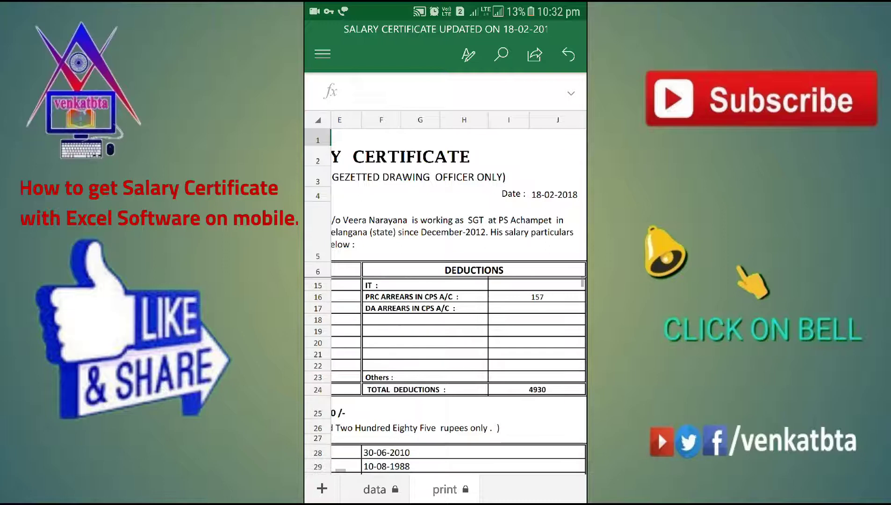
scroll(446, 303, "down", 3)
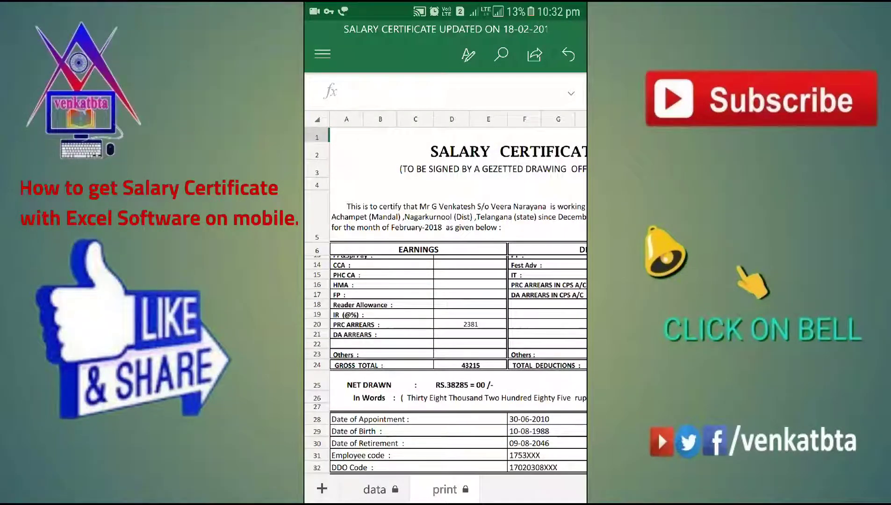
scroll(446, 364, "down", 3)
scroll(446, 364, "right", 2)
scroll(457, 291, "right", 2)
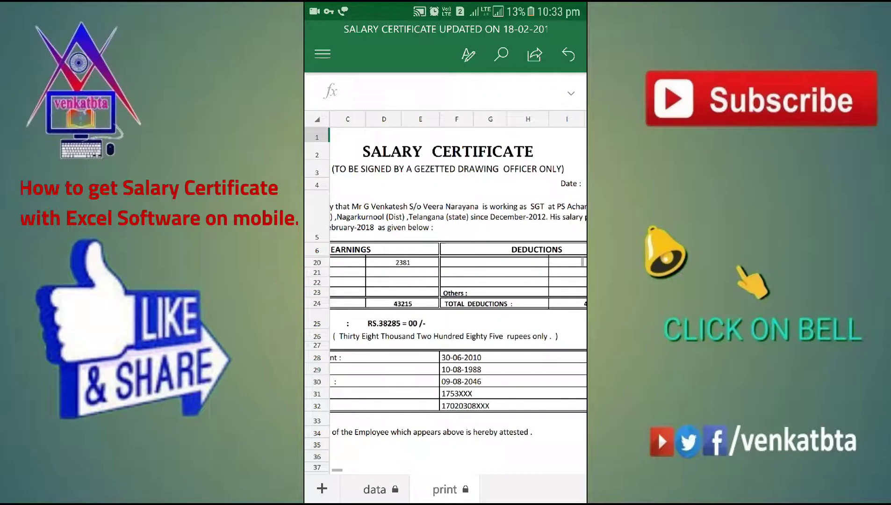
scroll(457, 292, "left", 3)
scroll(457, 292, "right", 2)
scroll(457, 292, "left", 2)
scroll(457, 291, "right", 1)
scroll(457, 292, "left", 1)
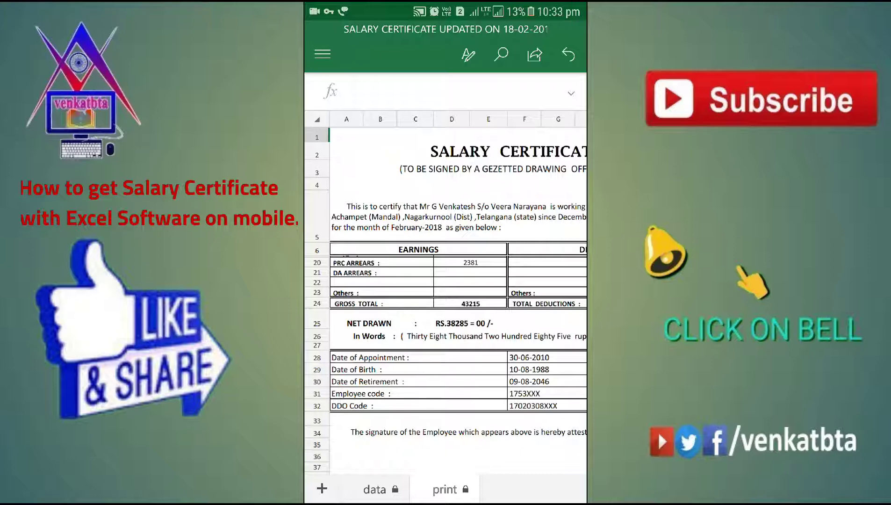
scroll(446, 290, "right", 1)
scroll(447, 290, "down", 2)
scroll(447, 327, "down", 2)
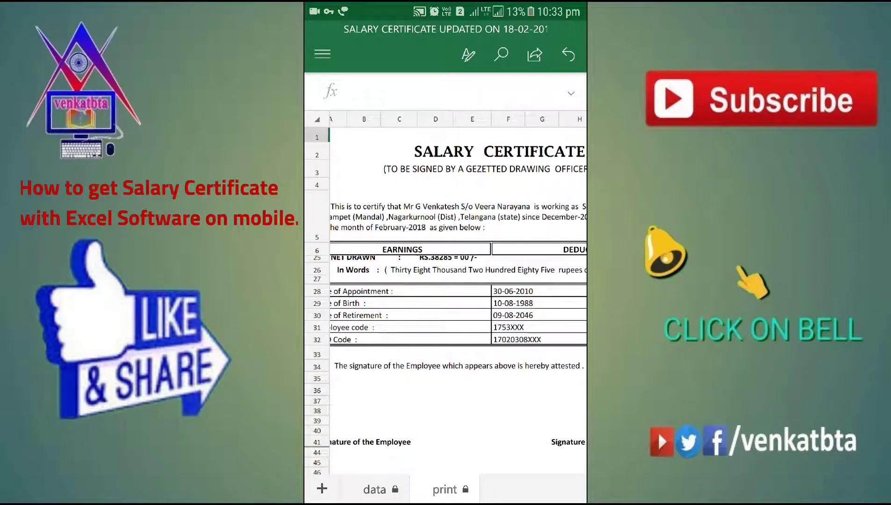
scroll(446, 303, "right", 1)
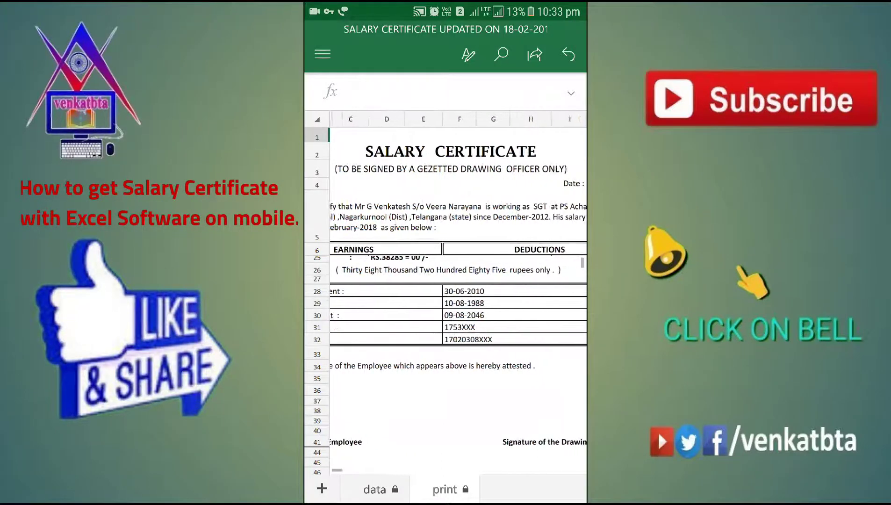
scroll(446, 304, "left", 2)
scroll(447, 327, "down", 3)
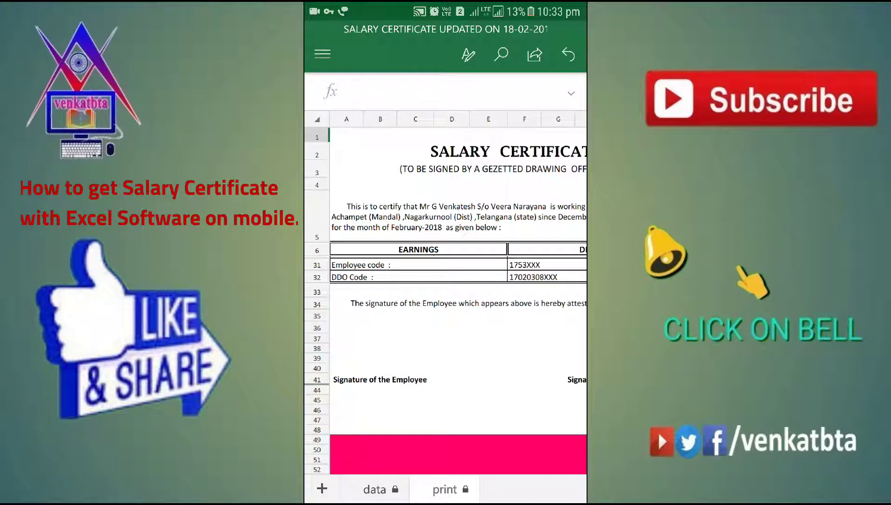
scroll(447, 304, "right", 5)
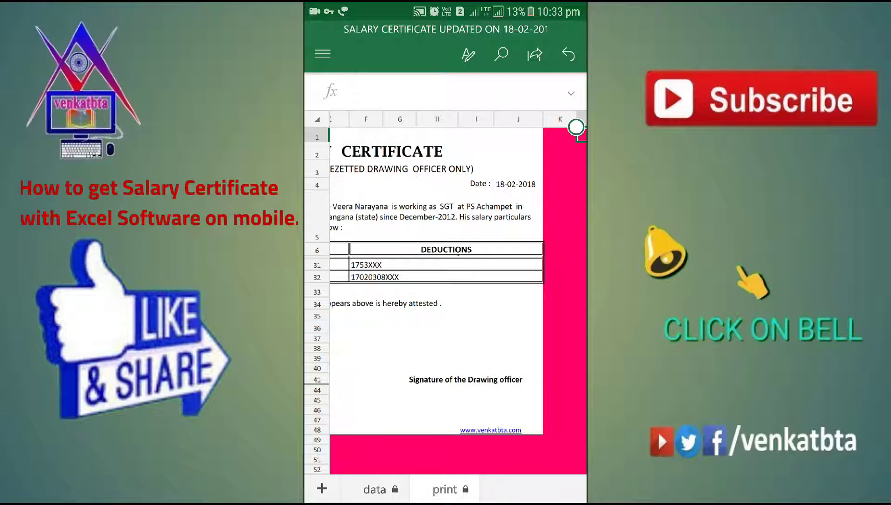
scroll(446, 304, "left", 5)
scroll(446, 304, "up", 3)
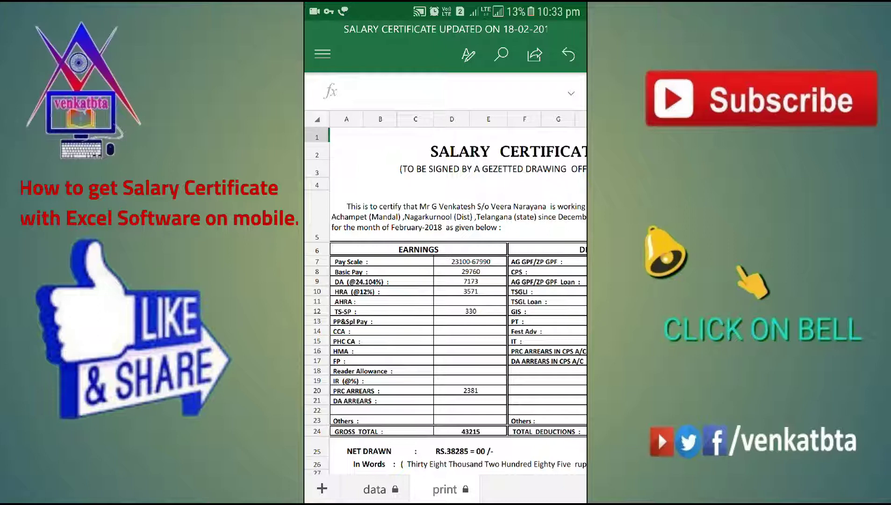
left_click(375, 489)
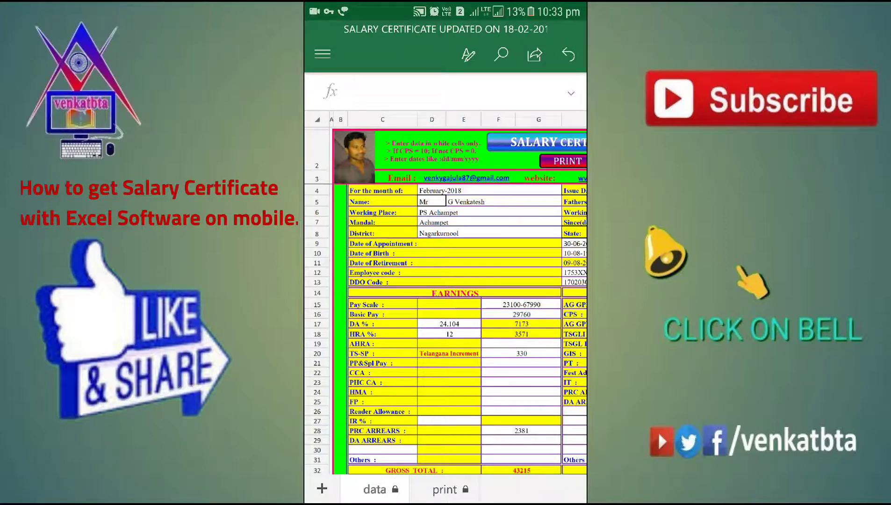
Step: Enter 30 as the IR % in cell D27
scroll(445, 328, "down", 3)
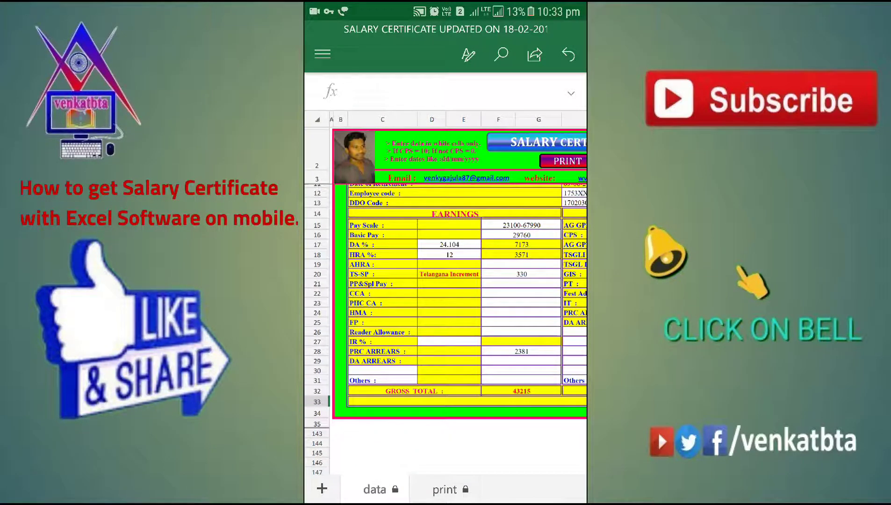
scroll(446, 295, "up", 2)
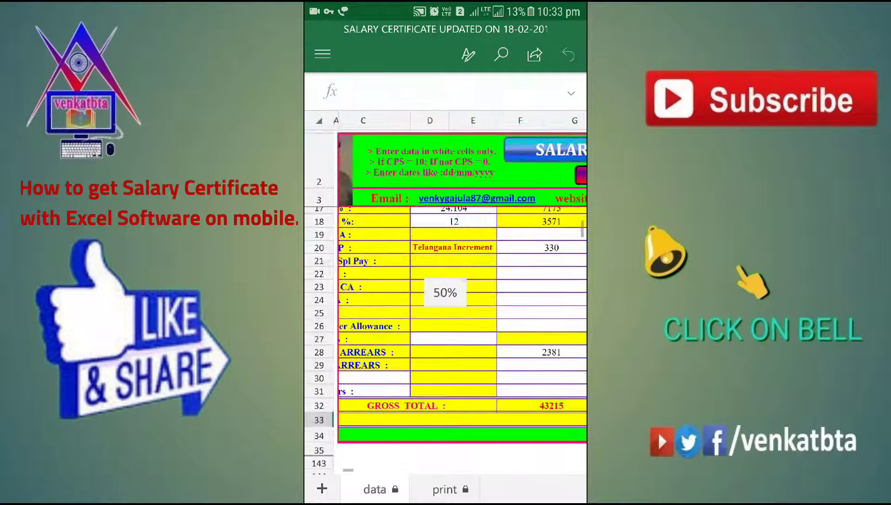
left_click(453, 352)
left_click_drag(444, 280, 487, 310)
left_click(496, 368)
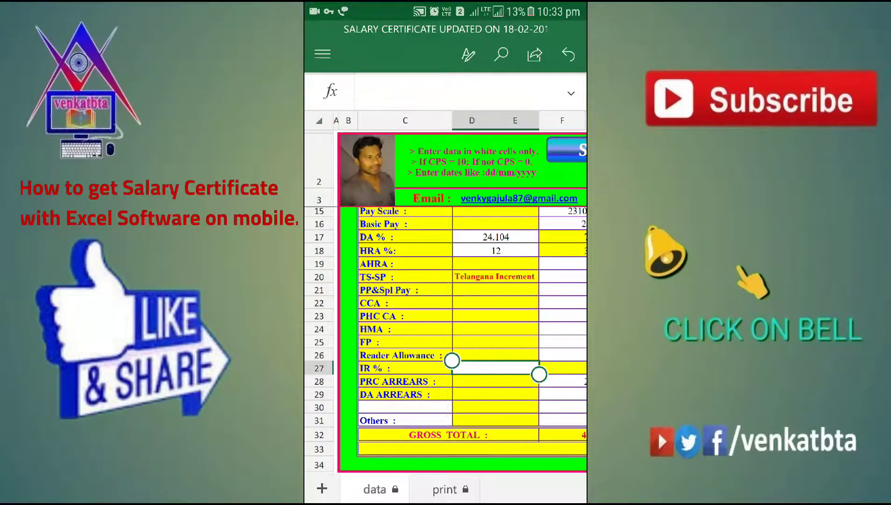
left_click(496, 368)
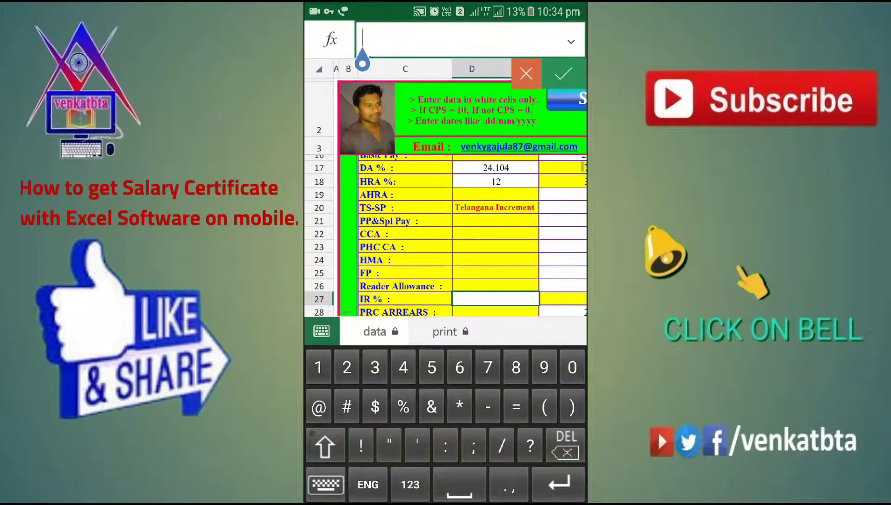
type("30")
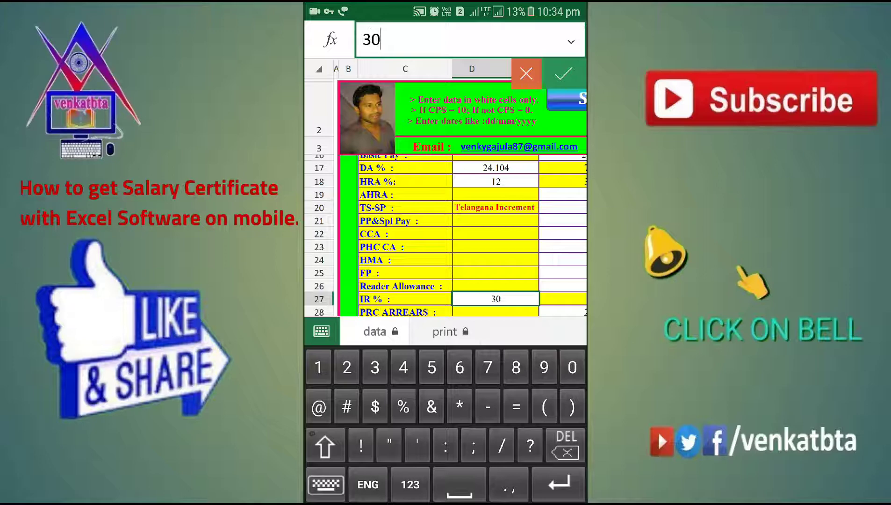
key("Return")
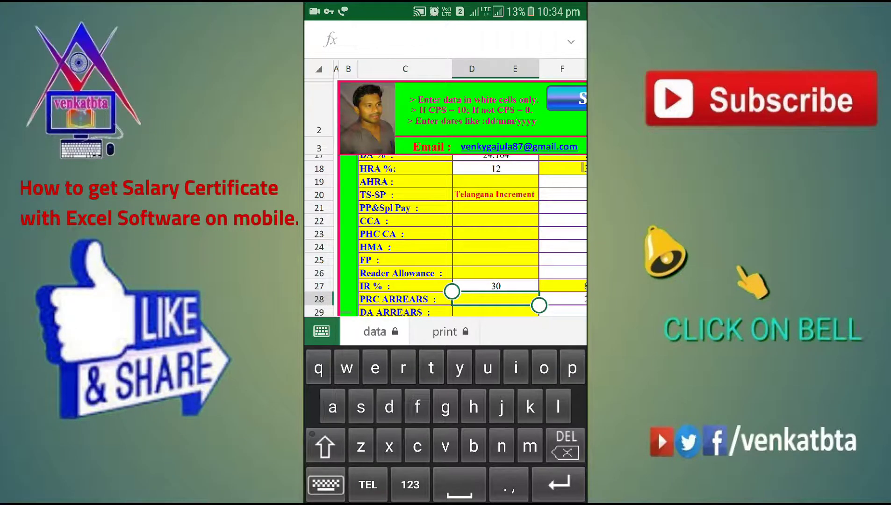
left_click(326, 484)
Step: Verify the computed IR amount 8928, then view the print sheet
scroll(462, 292, "right", 3)
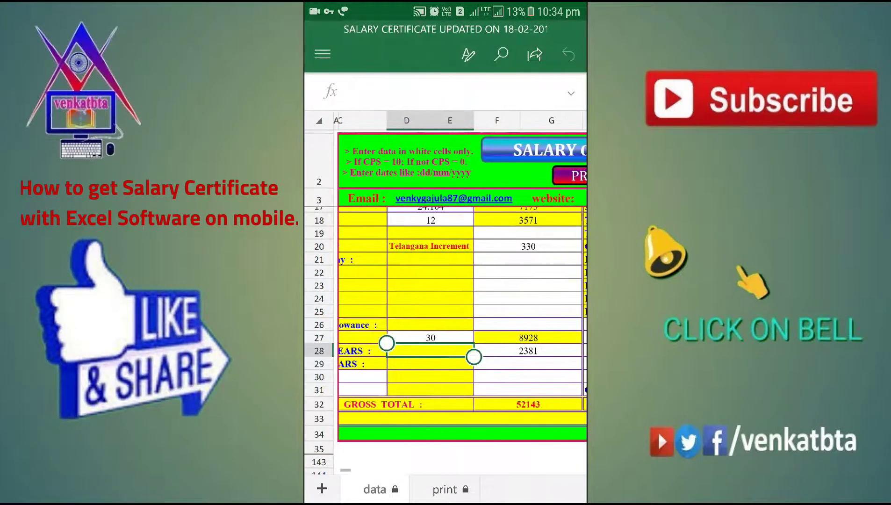
scroll(461, 299, "right", 2)
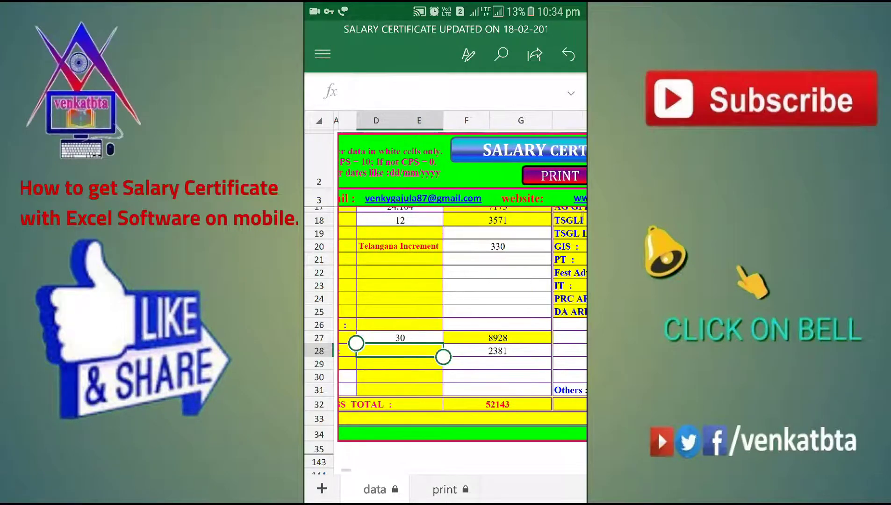
left_click(498, 338)
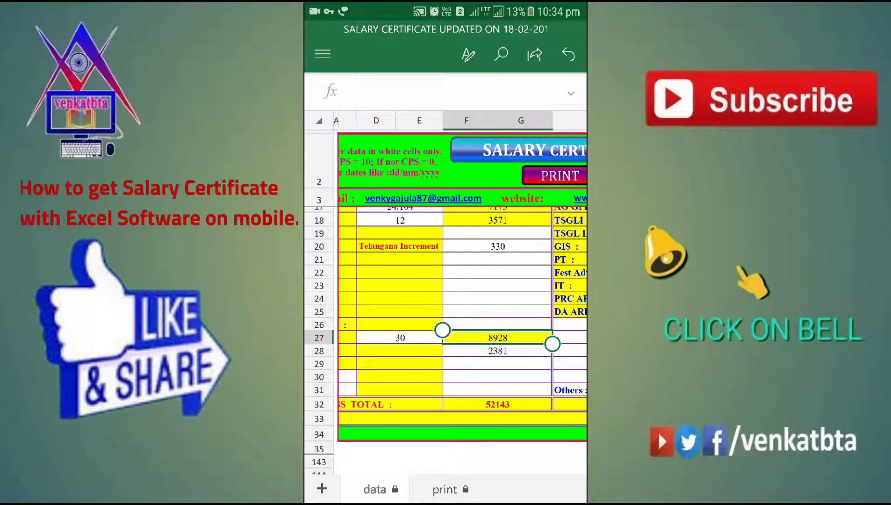
left_click(445, 489)
scroll(462, 328, "down", 3)
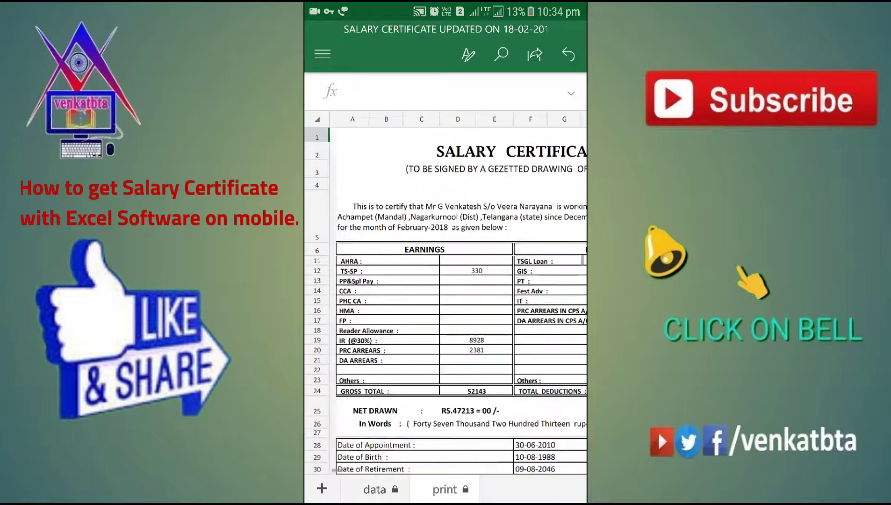
scroll(446, 300, "right", 1)
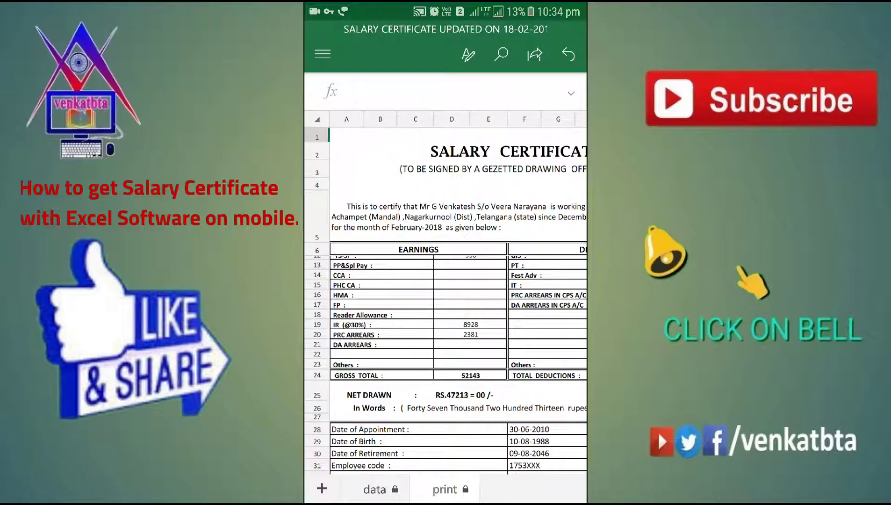
scroll(446, 365, "down", 2)
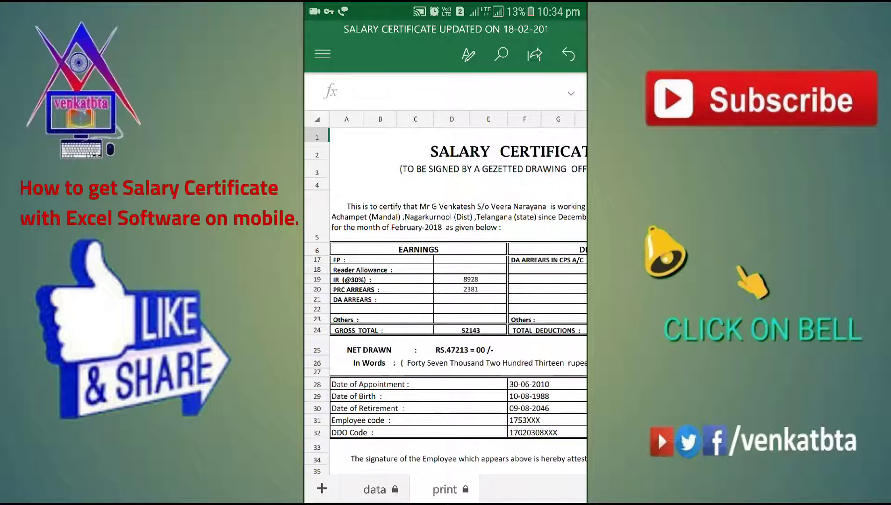
scroll(458, 290, "right", 3)
scroll(458, 290, "right", 1)
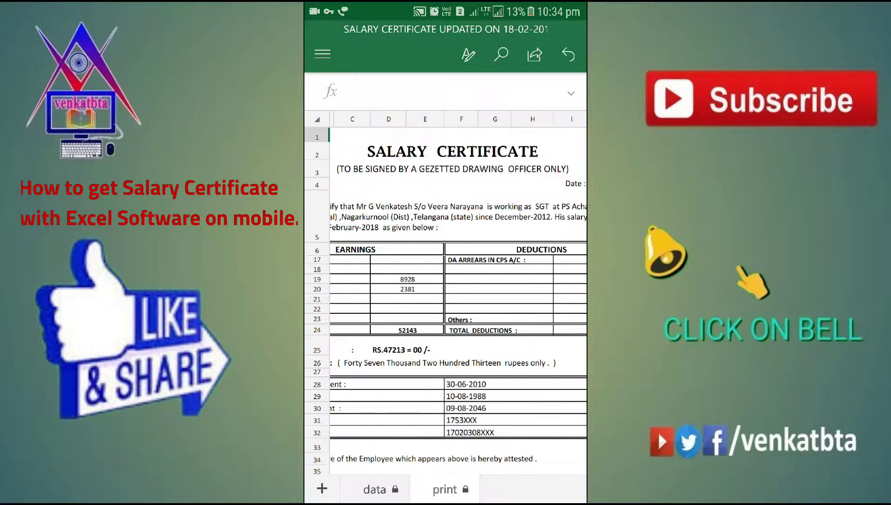
scroll(446, 349, "up", 5)
scroll(446, 348, "left", 2)
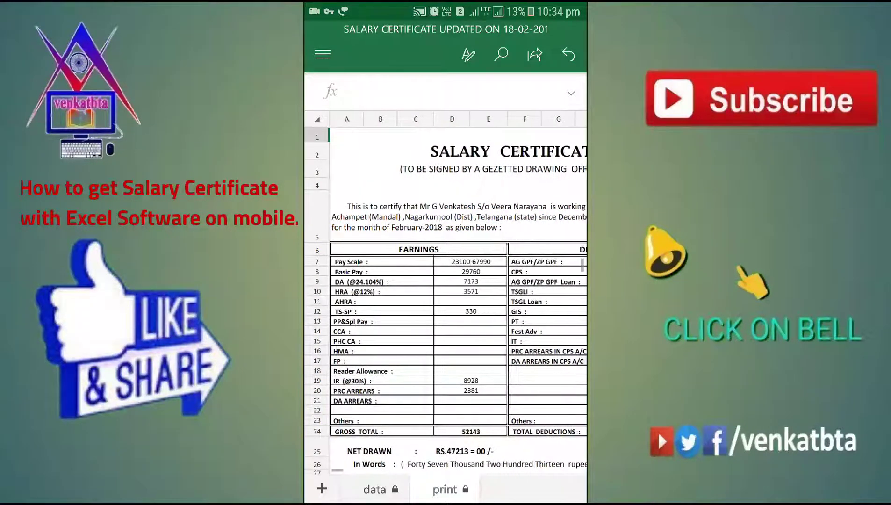
left_click(375, 489)
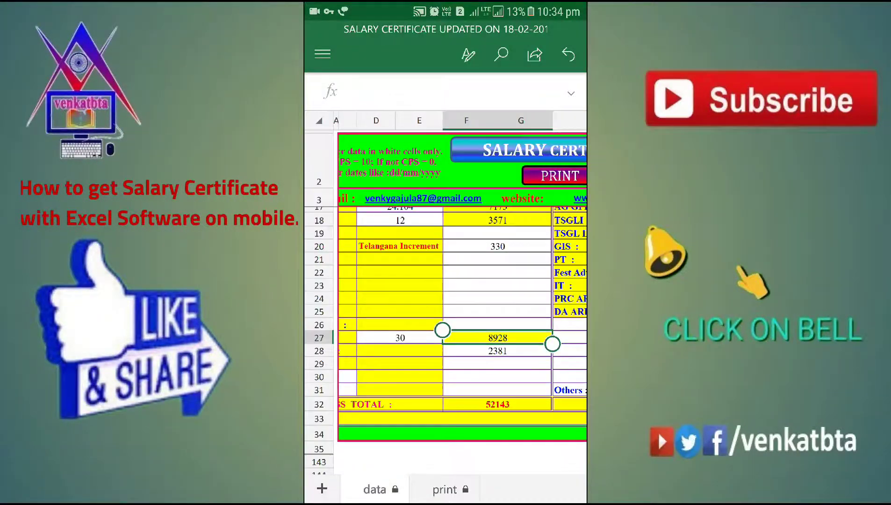
scroll(446, 342, "up", 5)
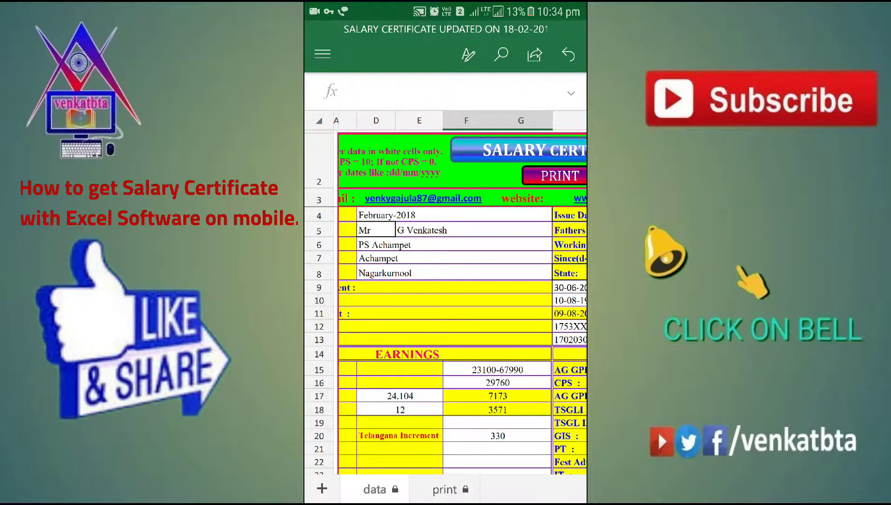
scroll(462, 304, "left", 3)
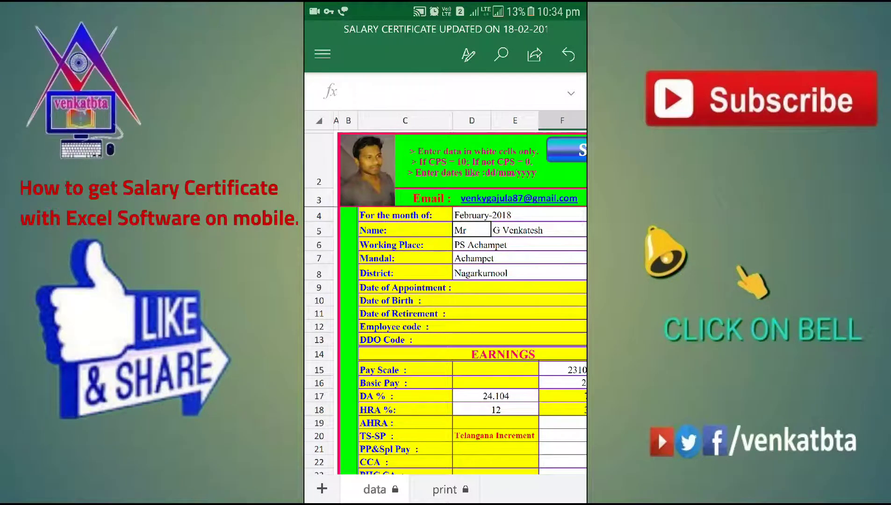
left_click(445, 489)
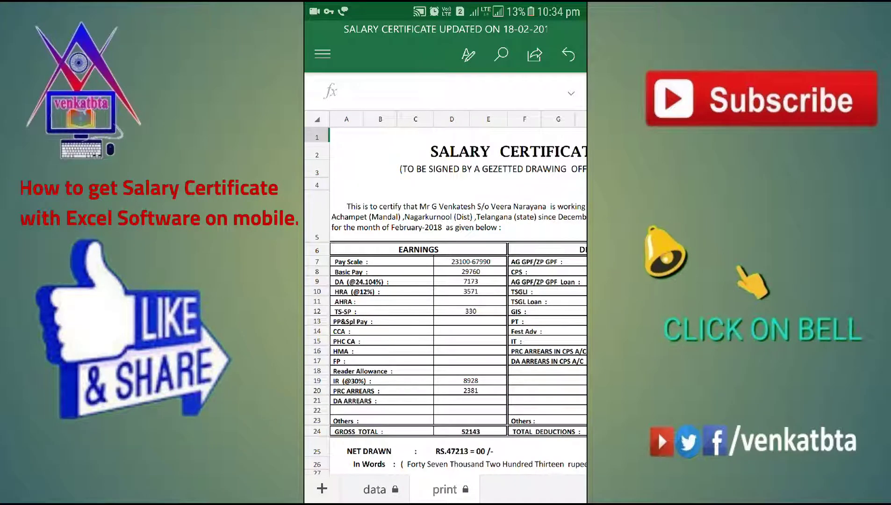
Step: Print the active sheet with scaling set to Fit All Columns on One Page
left_click(323, 54)
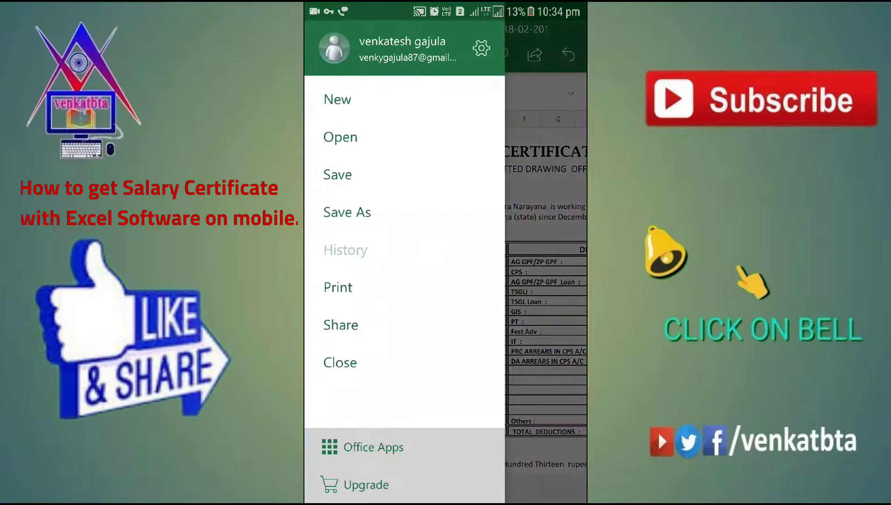
key("Escape")
left_click(322, 54)
left_click(337, 287)
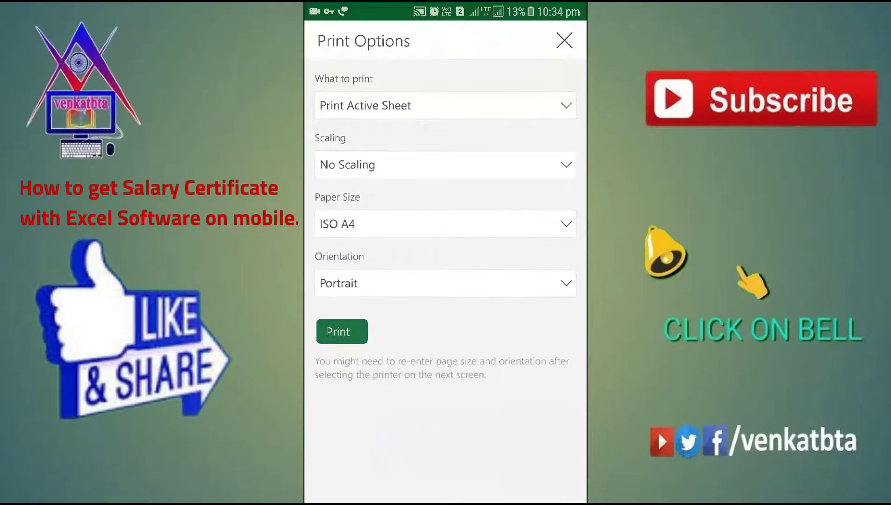
left_click(445, 165)
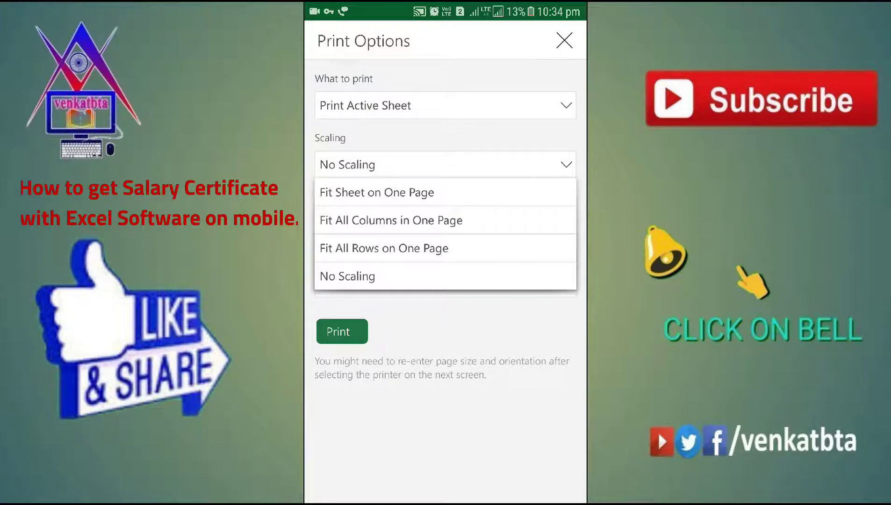
left_click(391, 220)
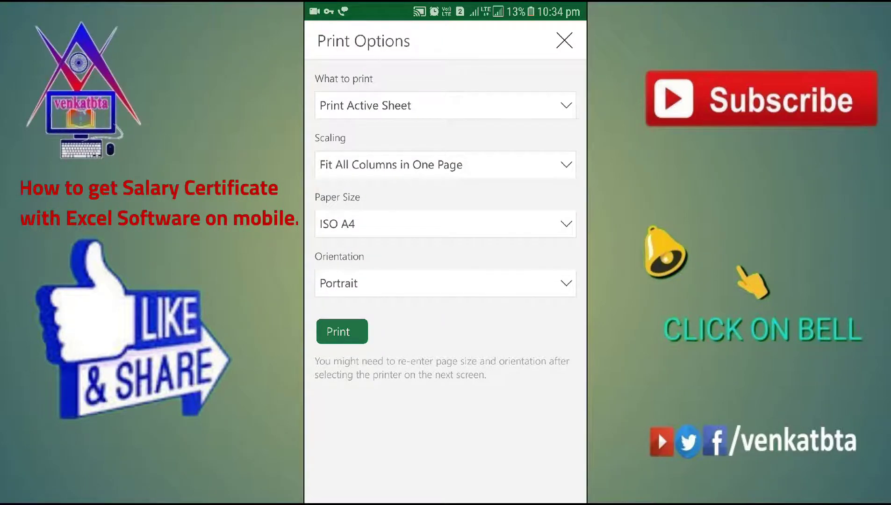
left_click(342, 331)
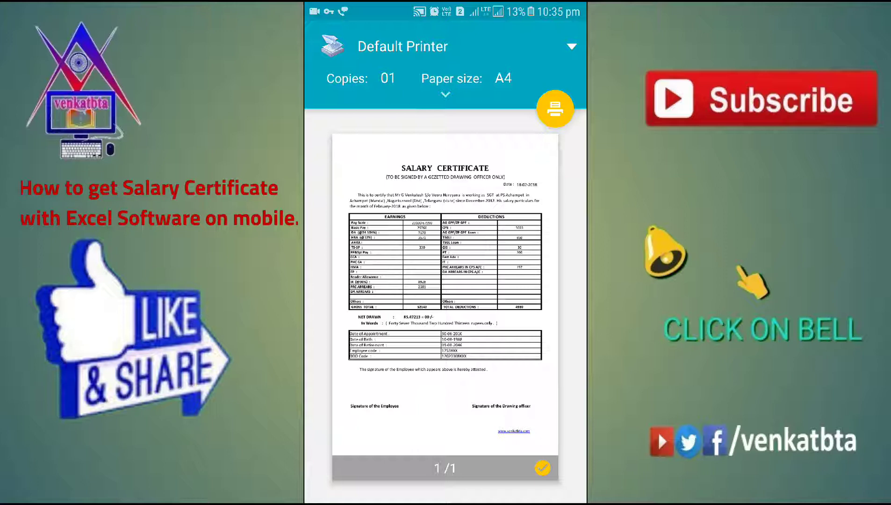
left_click(571, 46)
Step: Save the certificate as a PDF to internal storage using the Save as PDF printer
left_click(396, 90)
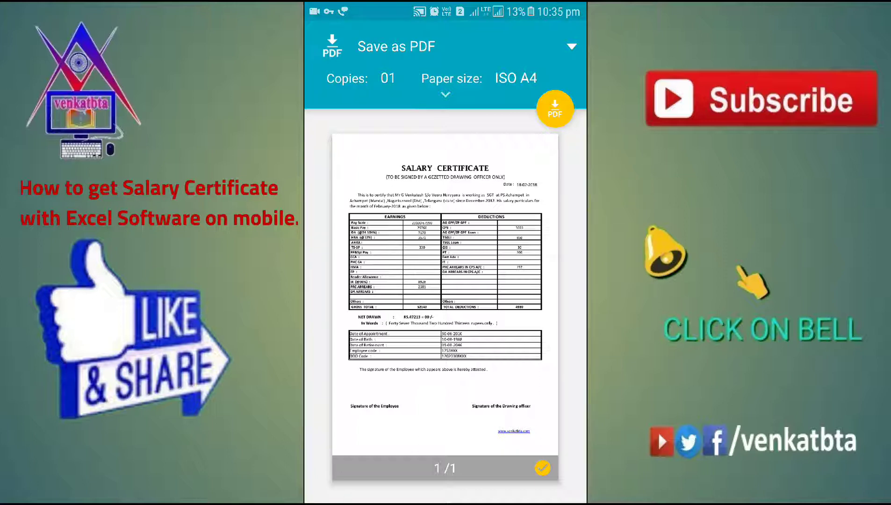
left_click(555, 109)
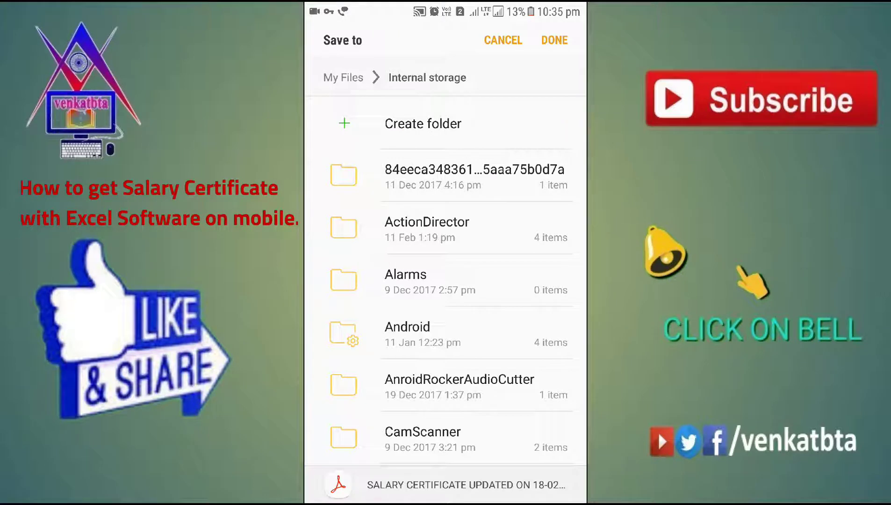
left_click(554, 40)
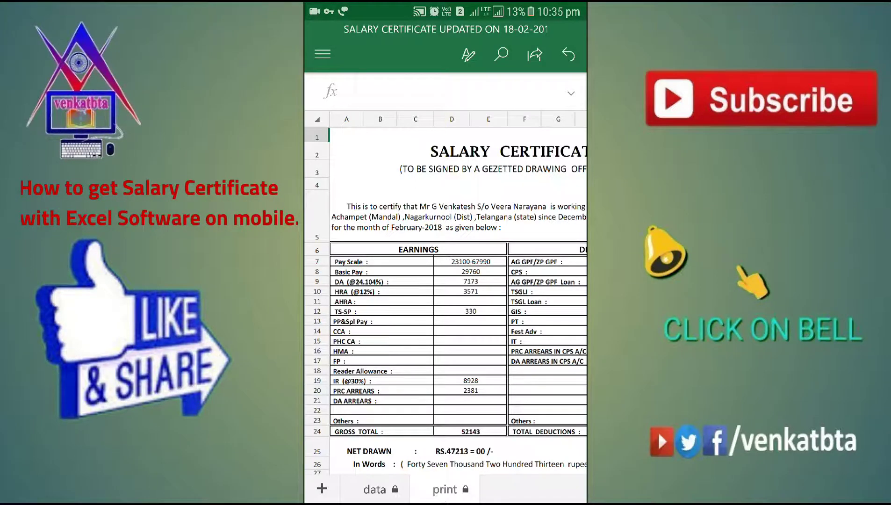
Step: Switch back to the data sheet of the salary certificate workbook
left_click(375, 489)
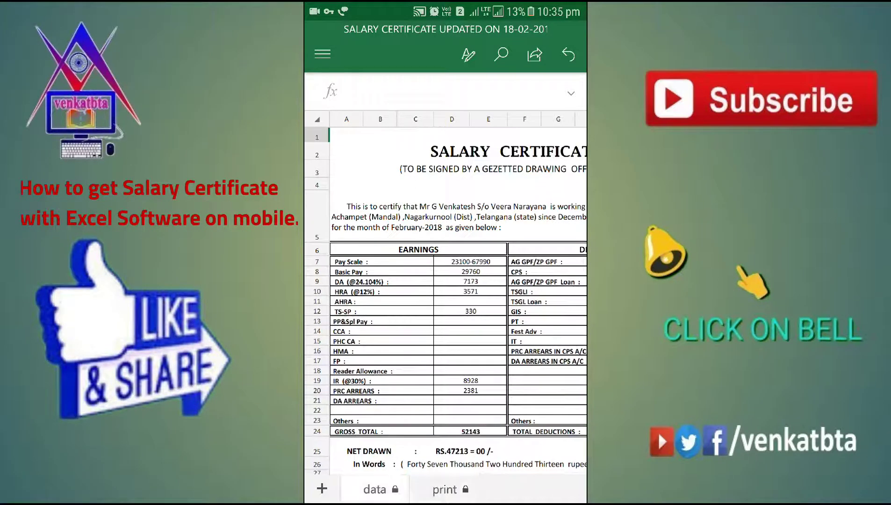